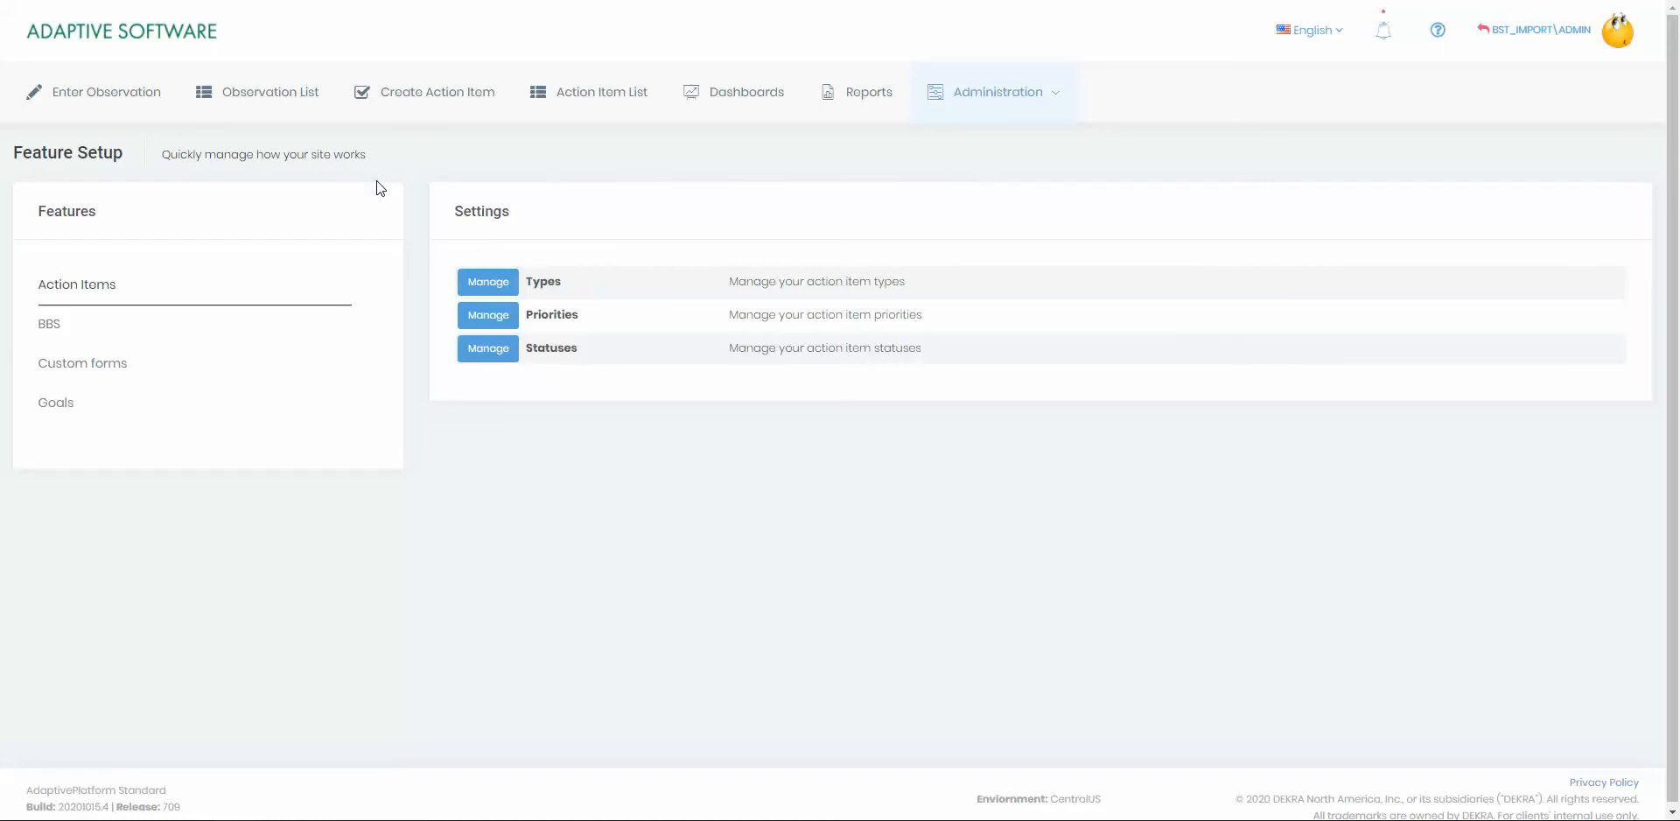
Open the checklist management of the BBS feature and start creating a new checklist.
{"action": "left_click", "coordinate": [63, 333]}
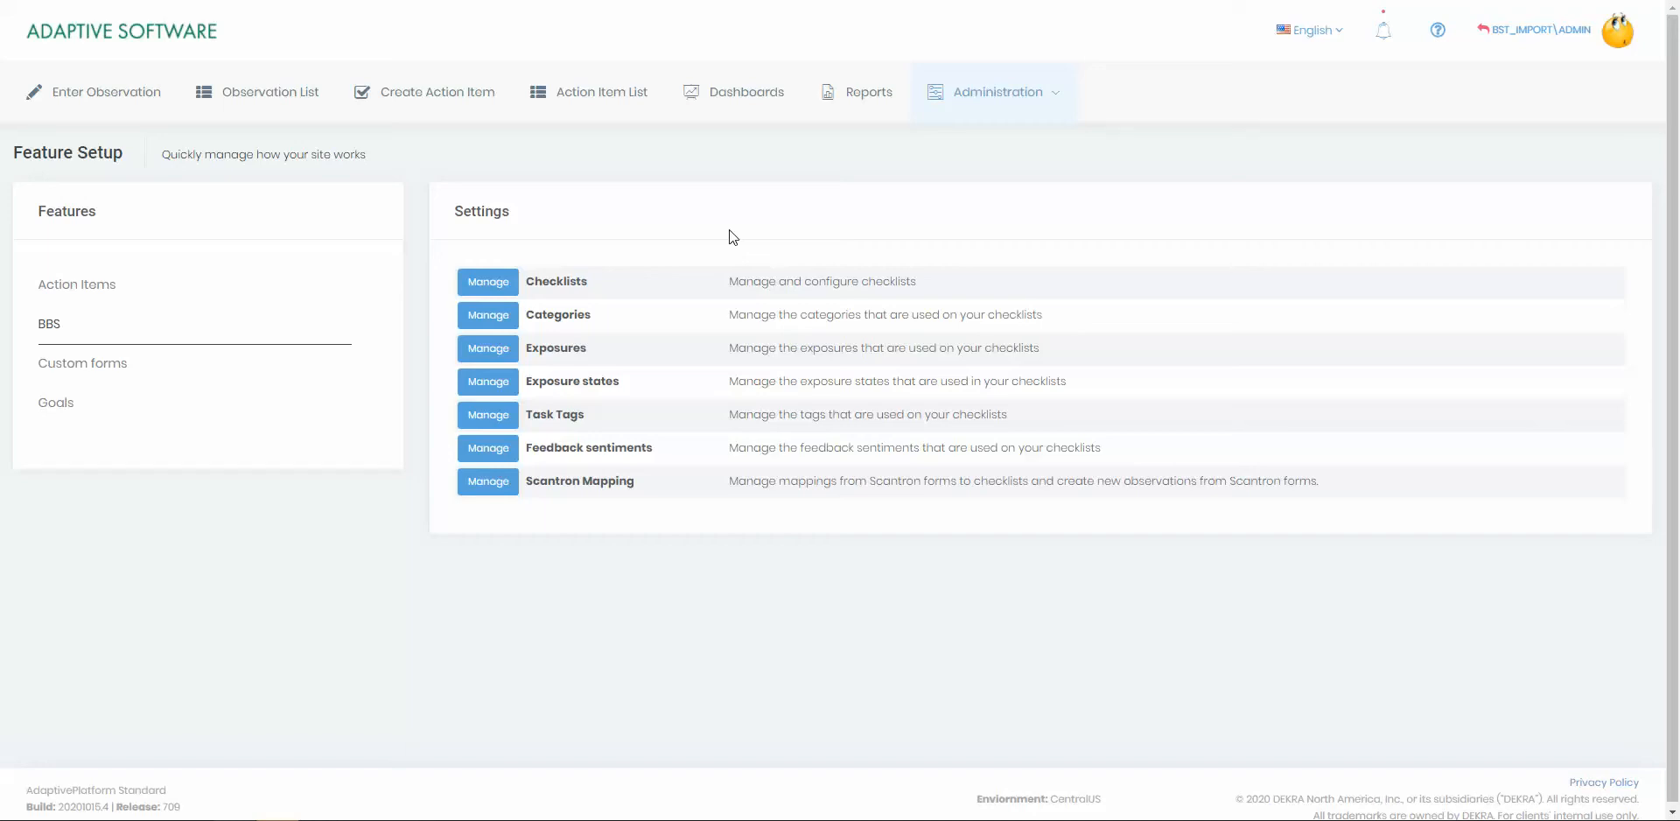
{"action": "left_click_drag", "start_coordinate": [526, 315], "coordinate": [578, 342]}
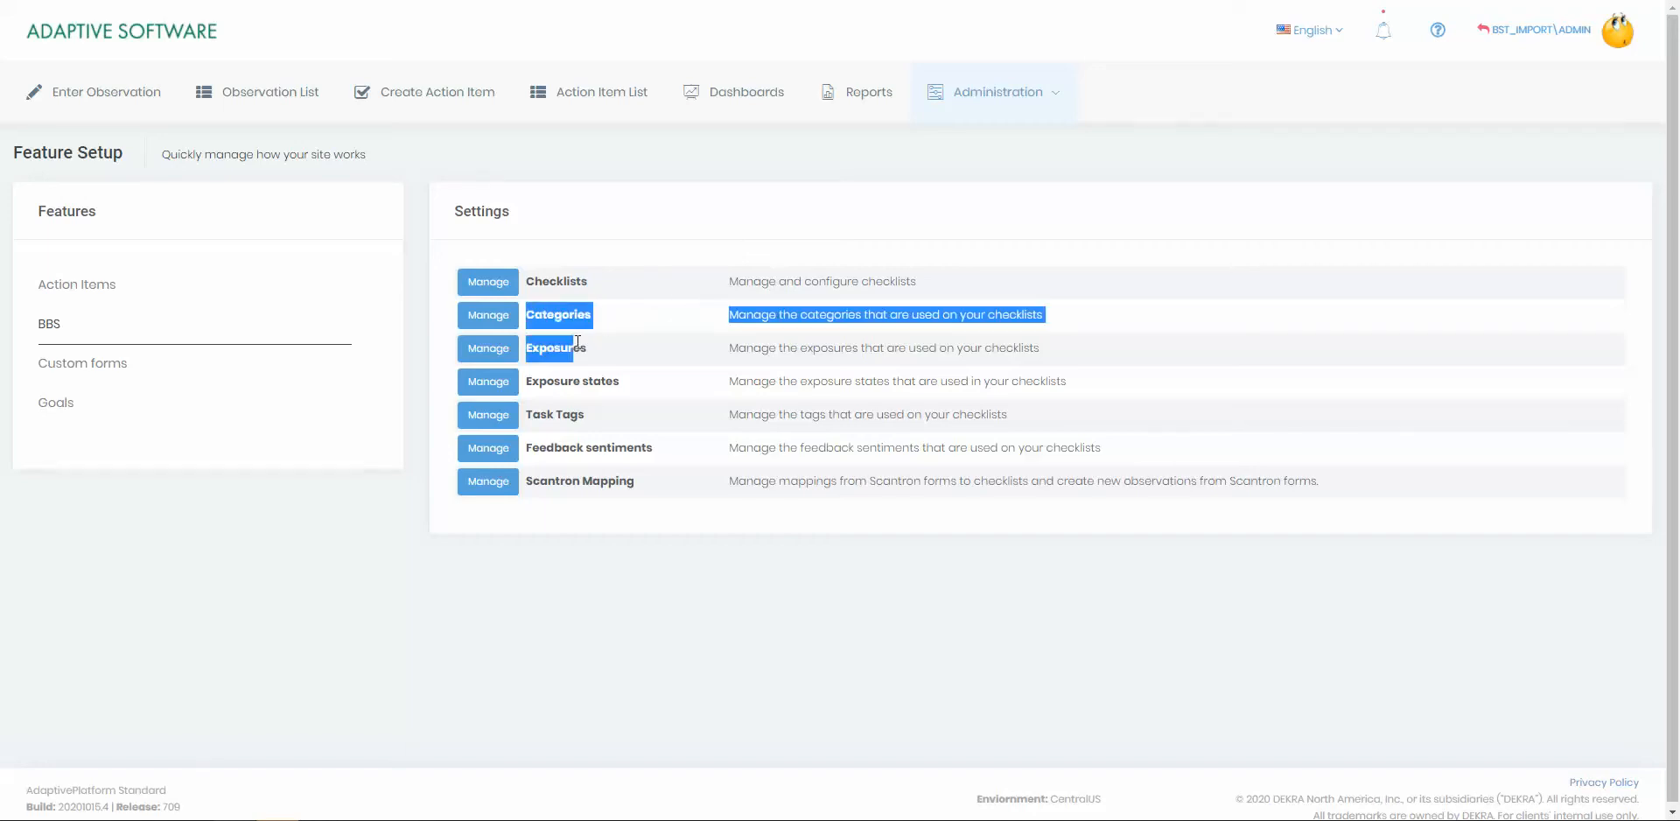
{"action": "left_click", "coordinate": [607, 349]}
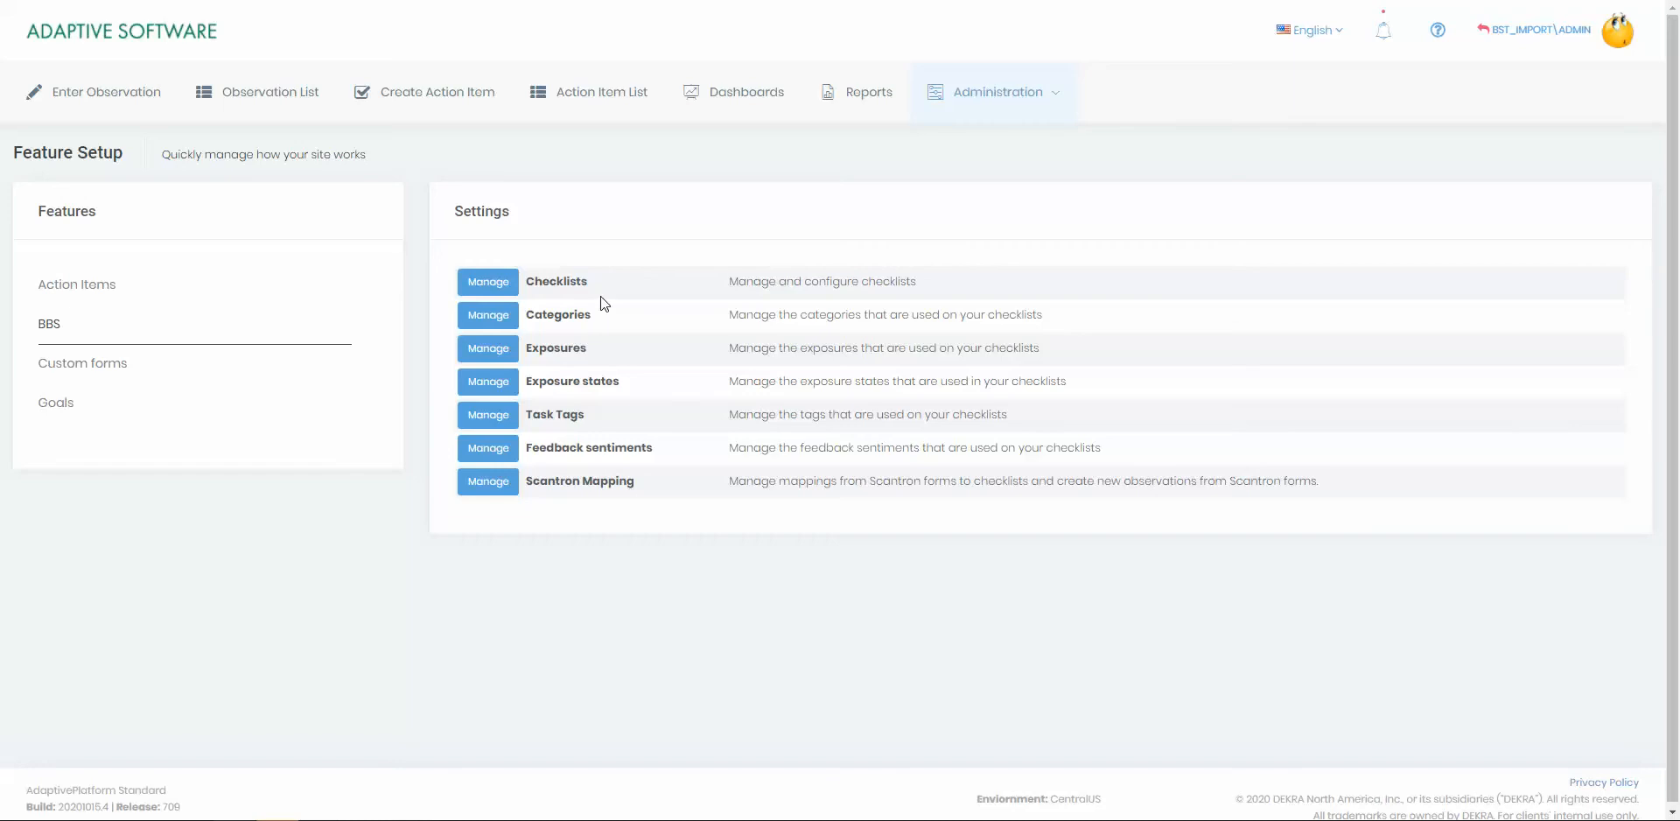
{"action": "left_click", "coordinate": [512, 289]}
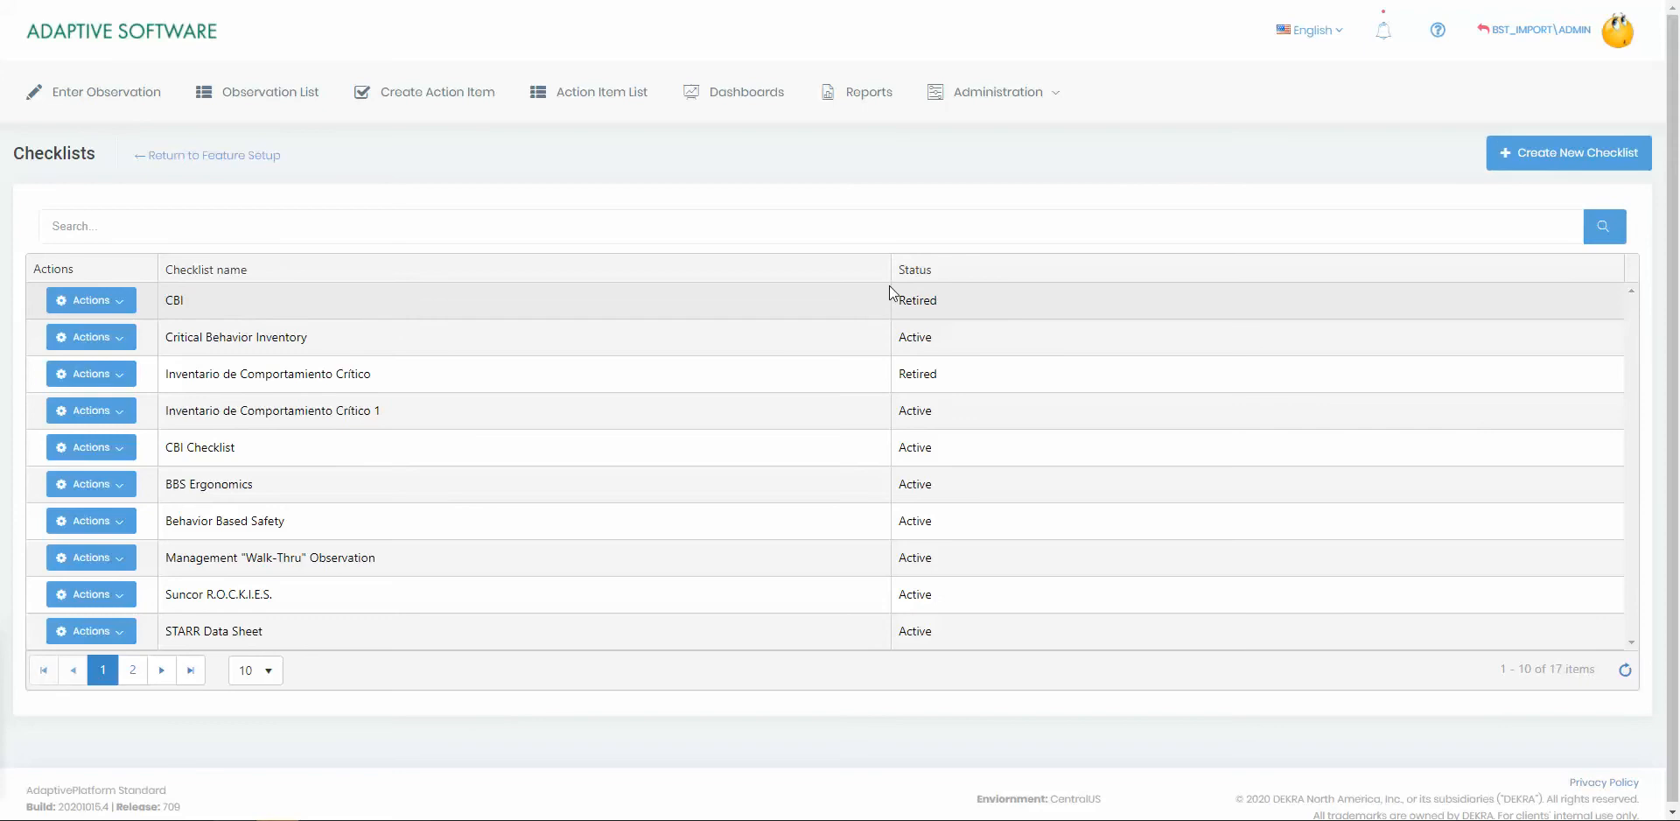
{"action": "left_click", "coordinate": [1576, 157]}
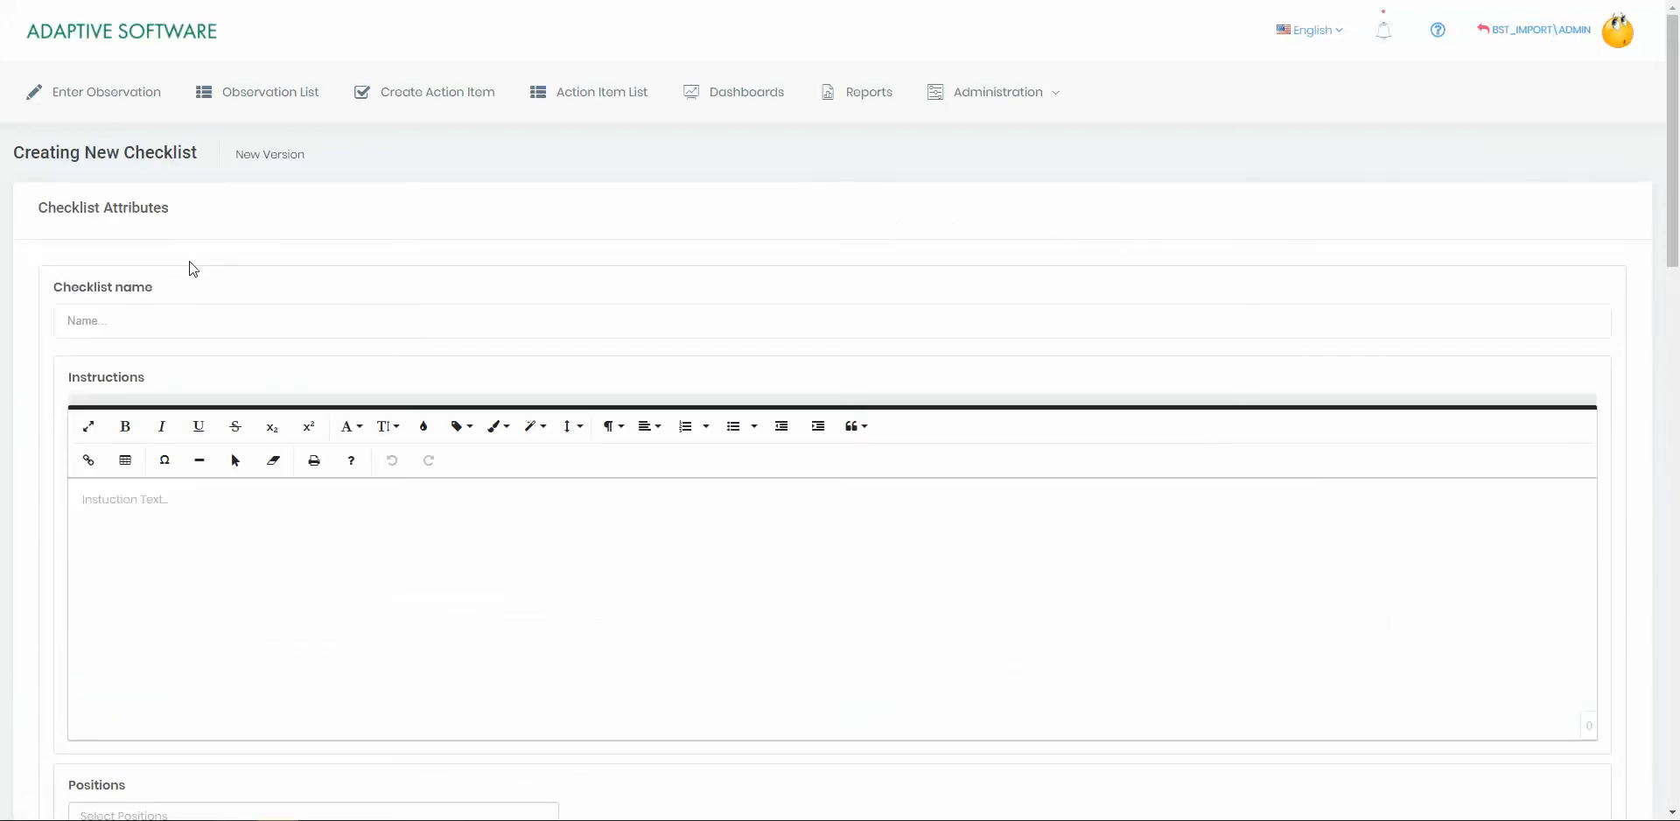
Name the new checklist November 2020 Checklist.
{"action": "left_click", "coordinate": [135, 325]}
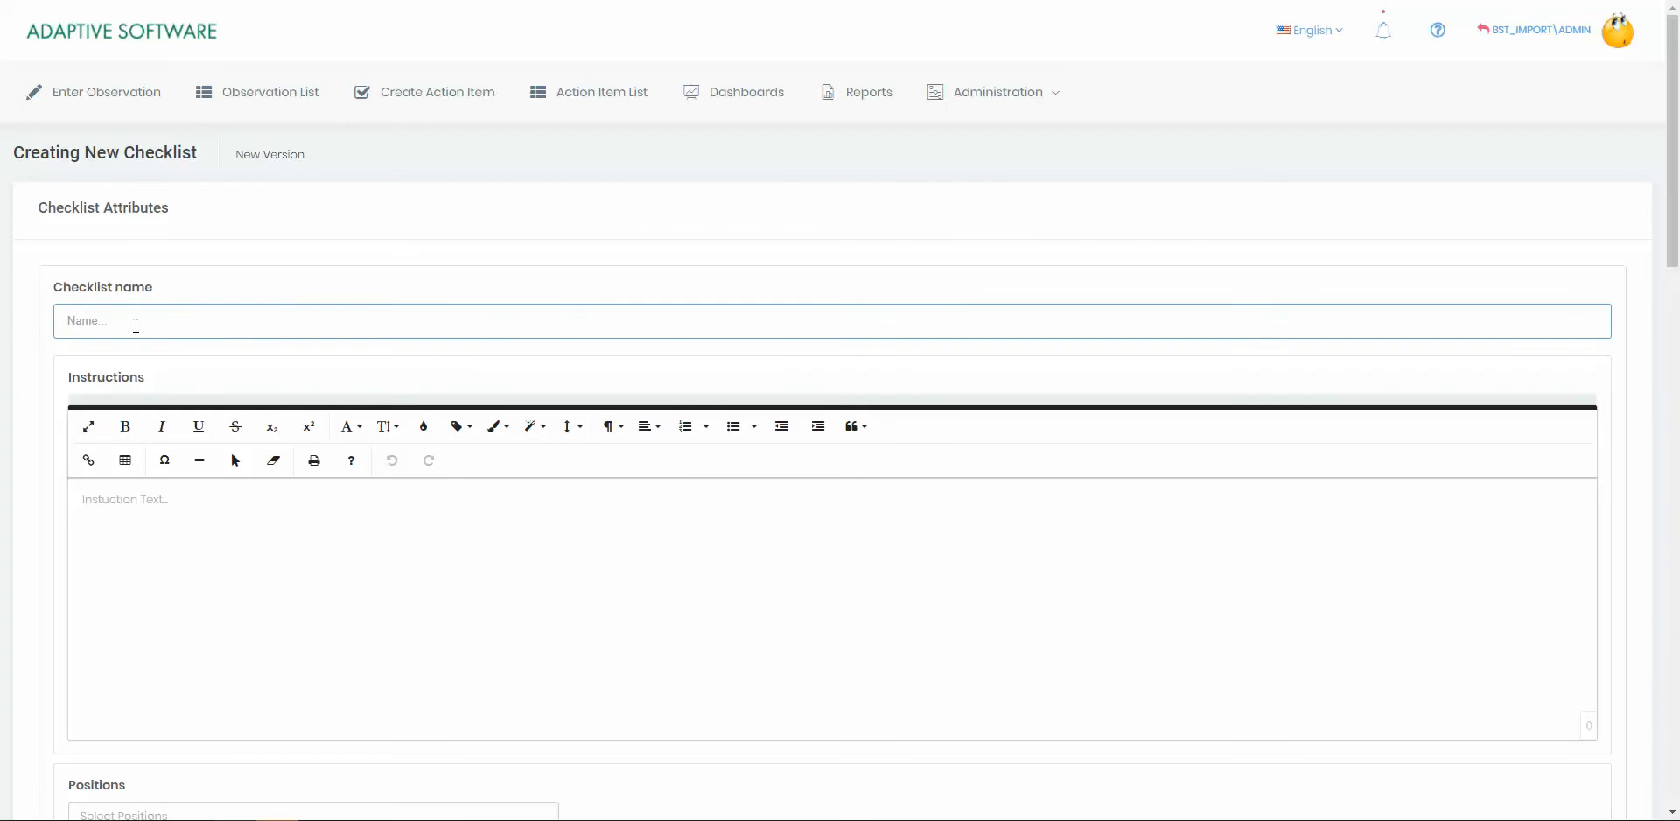
{"action": "type", "text": "New"}
{"action": "key", "text": "BackSpace"}
{"action": "key", "text": "BackSpace"}
{"action": "key", "text": "BackSpace"}
{"action": "key", "text": "BackSpace"}
{"action": "type", "text": "November 2020 Checklist"}
Review the checklist's Instructions editor and the options available for Positions.
{"action": "left_click", "coordinate": [109, 382]}
{"action": "scroll", "coordinate": [108, 382], "scroll_direction": "down", "scroll_amount": 2}
{"action": "scroll", "coordinate": [172, 378], "scroll_direction": "up", "scroll_amount": 1}
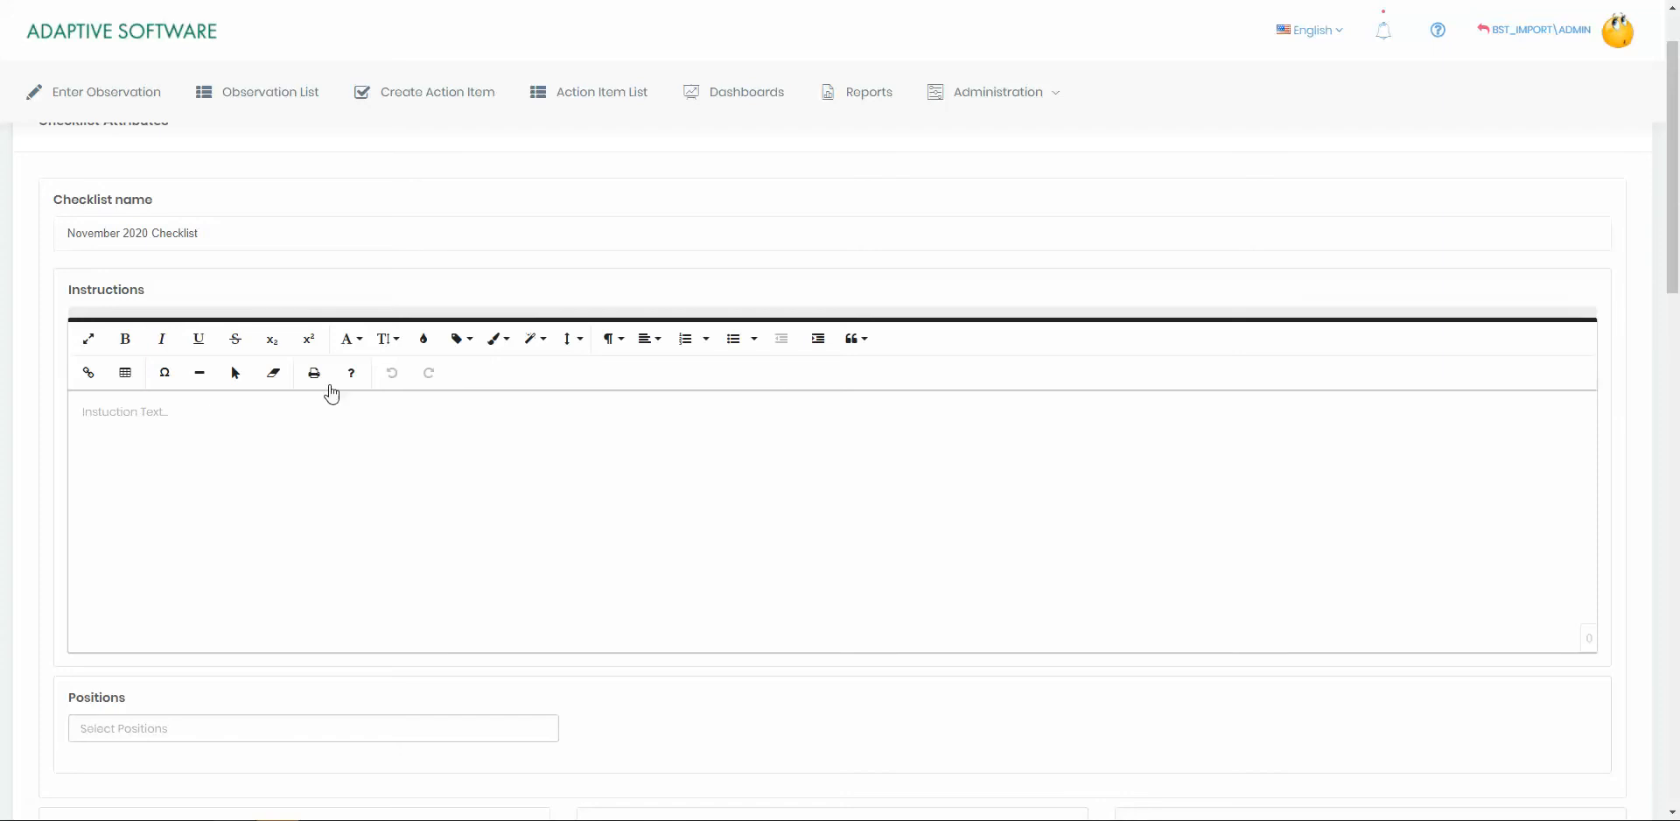
{"action": "left_click", "coordinate": [336, 432]}
{"action": "scroll", "coordinate": [248, 497], "scroll_direction": "down", "scroll_amount": 1}
{"action": "scroll", "coordinate": [249, 497], "scroll_direction": "down", "scroll_amount": 3}
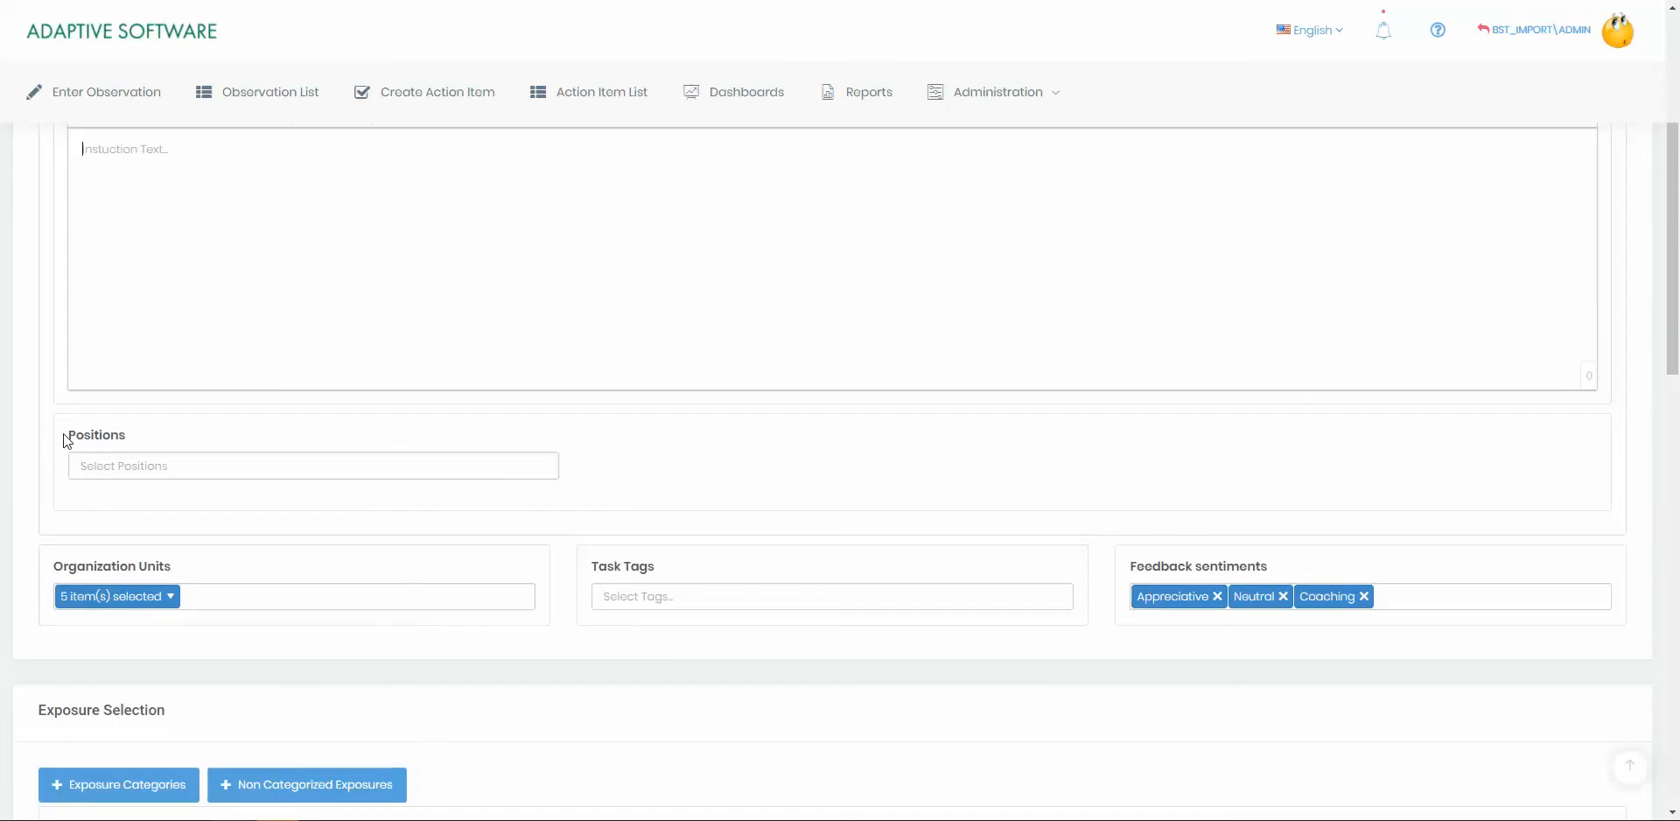
{"action": "left_click", "coordinate": [87, 464]}
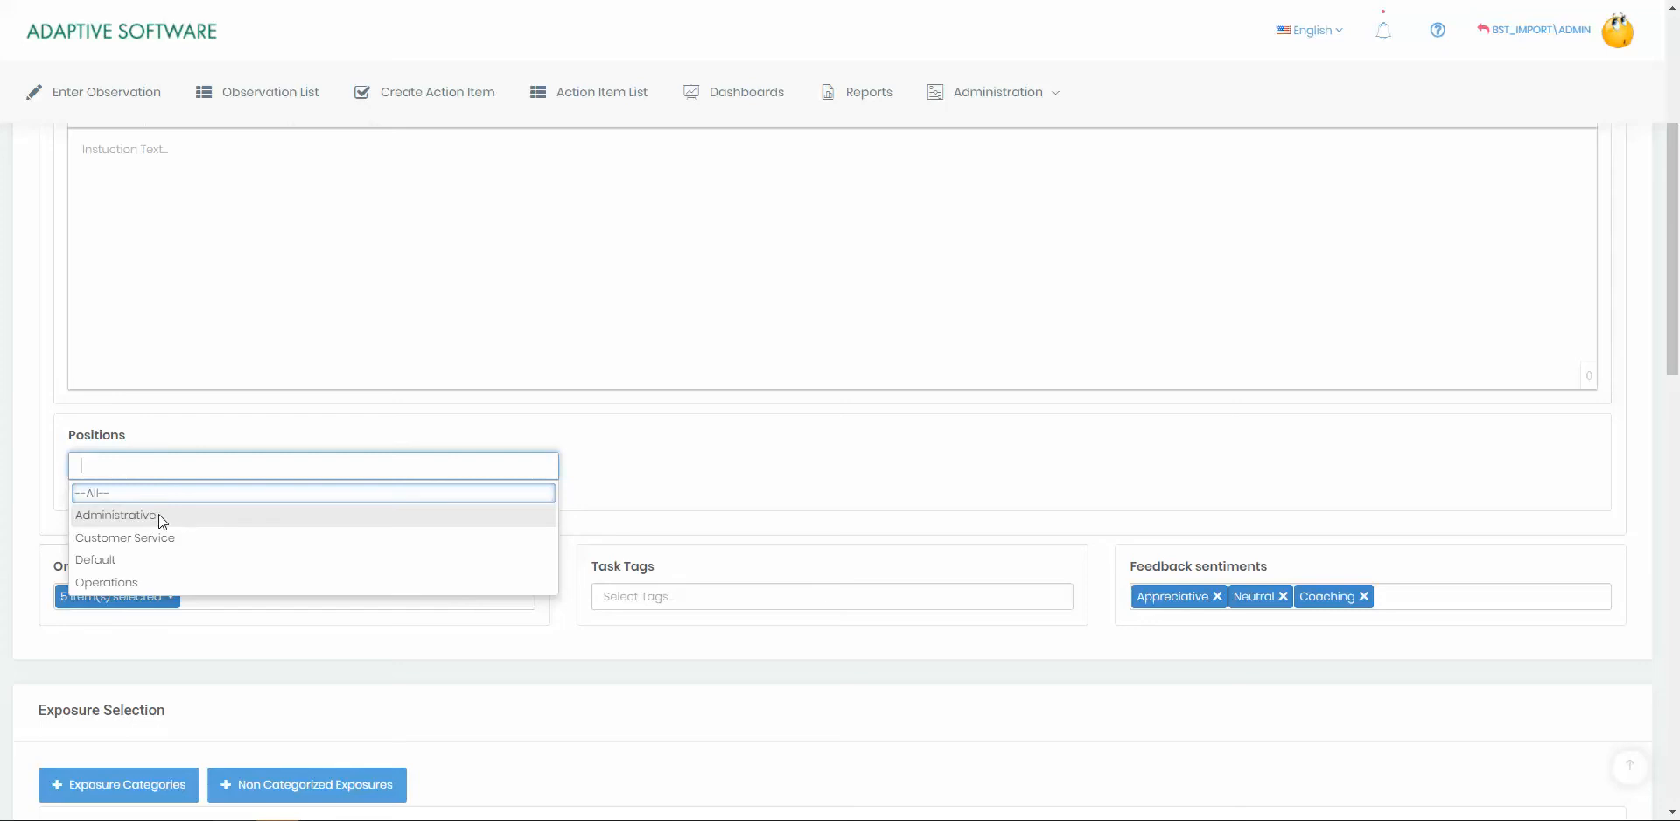
{"action": "left_click", "coordinate": [35, 475]}
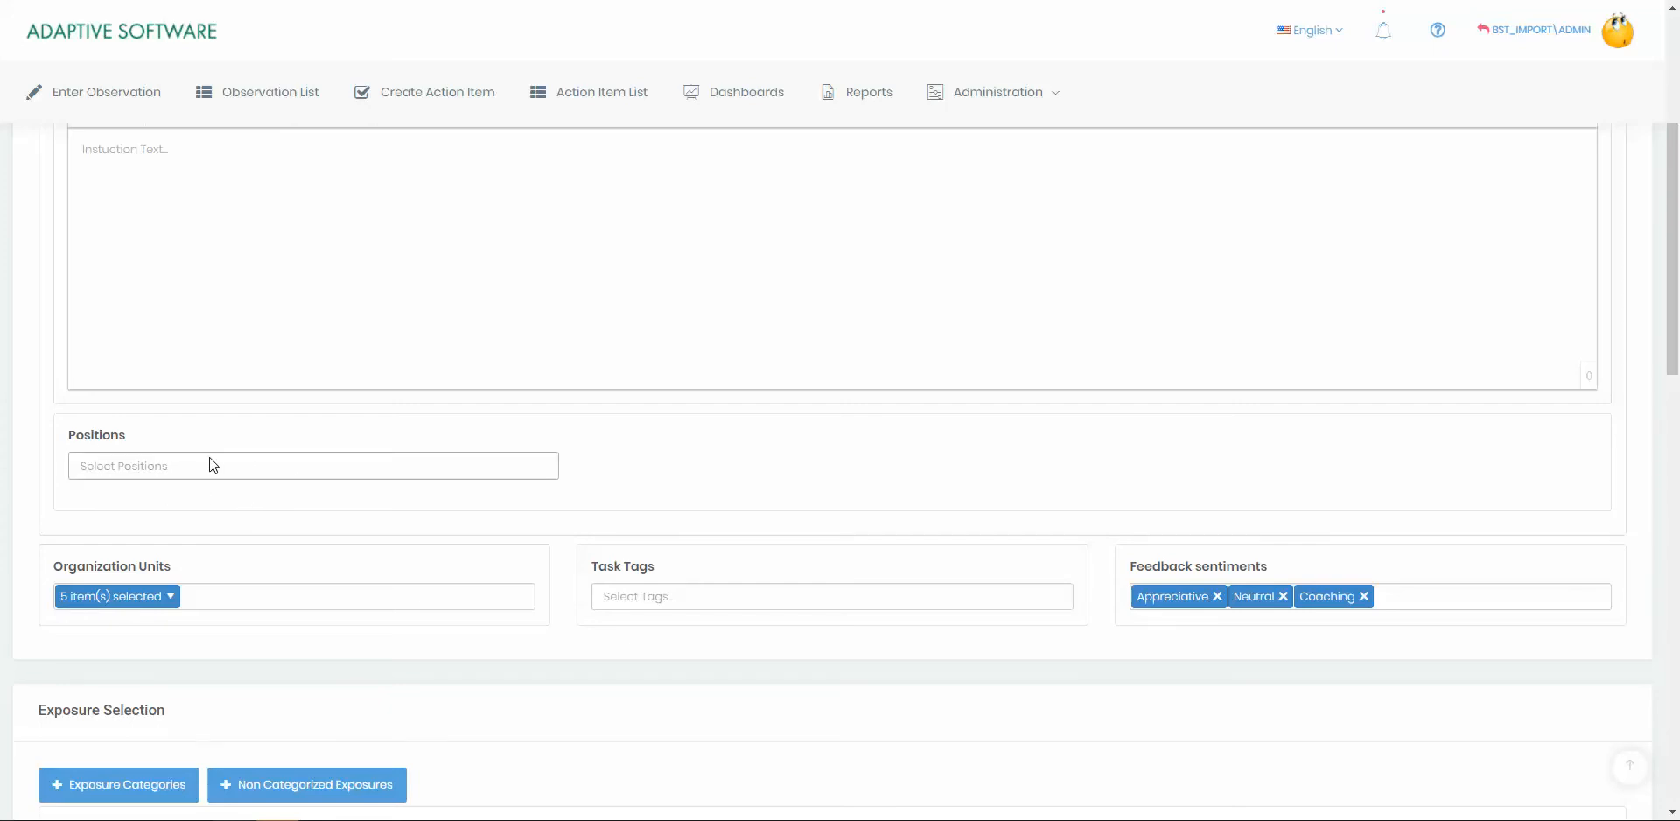
Replace the checklist's selected organization units with only Kansas City and Horton.
{"action": "scroll", "coordinate": [218, 517], "scroll_direction": "down", "scroll_amount": 1}
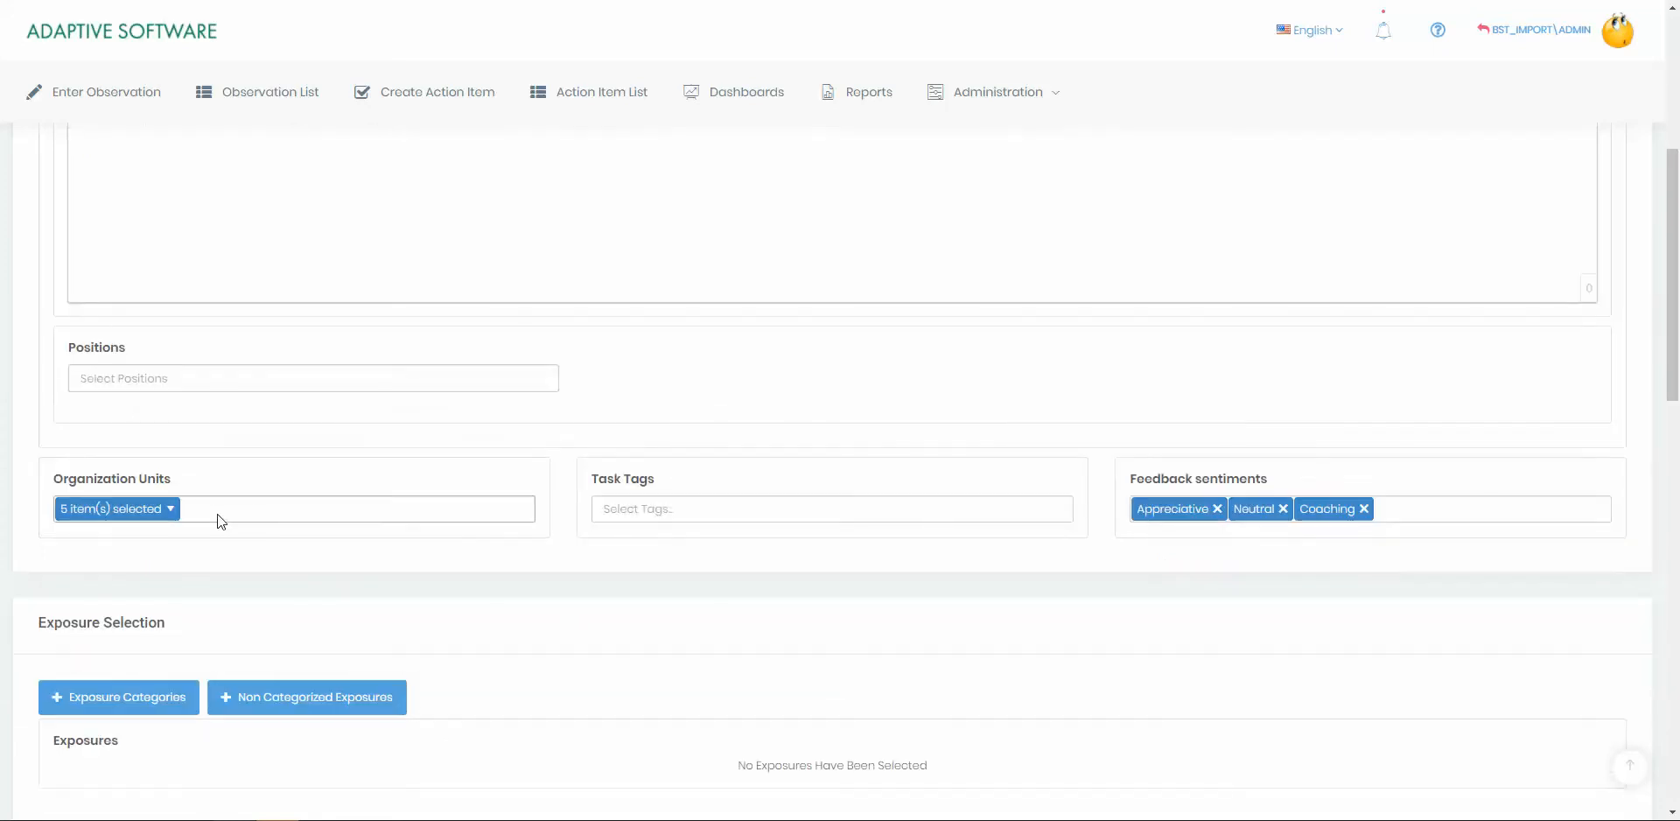
{"action": "left_click", "coordinate": [219, 509]}
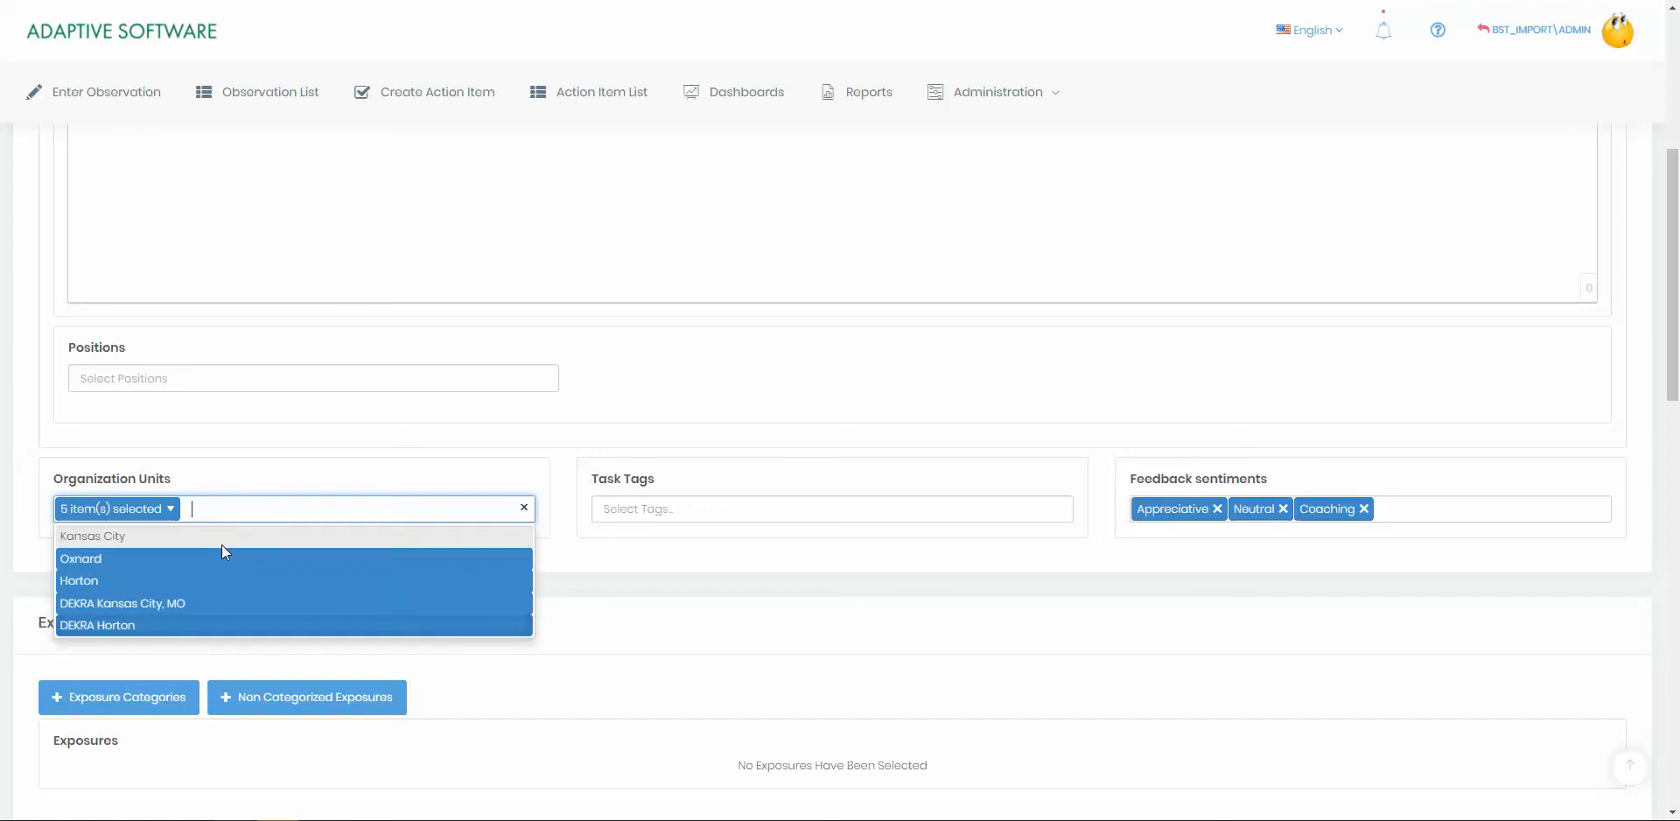
{"action": "left_click", "coordinate": [519, 508]}
{"action": "left_click", "coordinate": [320, 537]}
{"action": "left_click", "coordinate": [302, 580]}
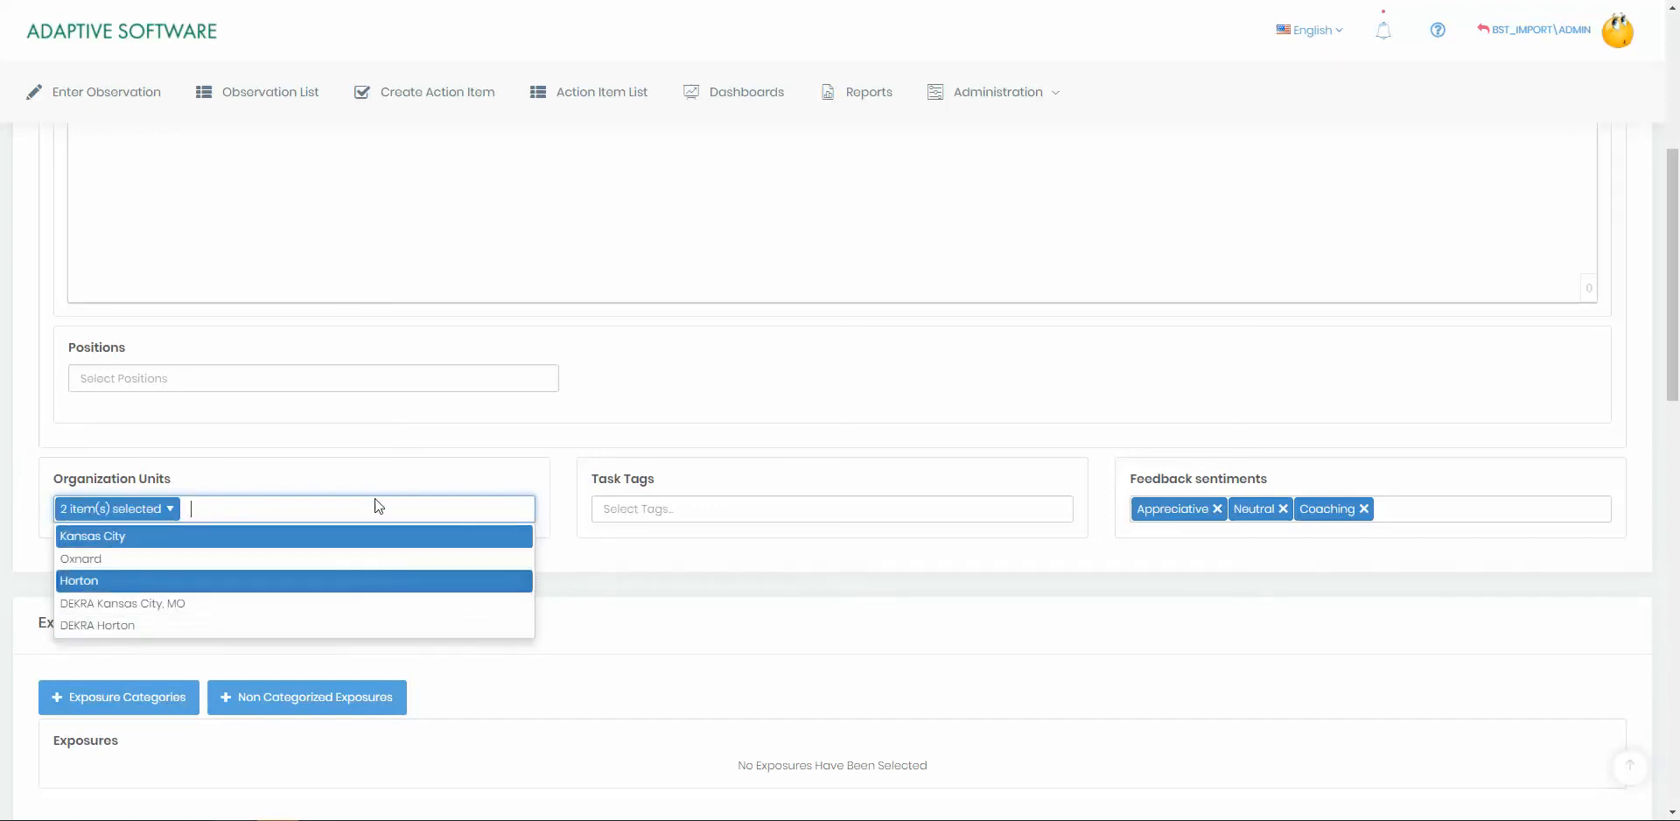
{"action": "left_click", "coordinate": [379, 457]}
{"action": "left_click", "coordinate": [222, 511]}
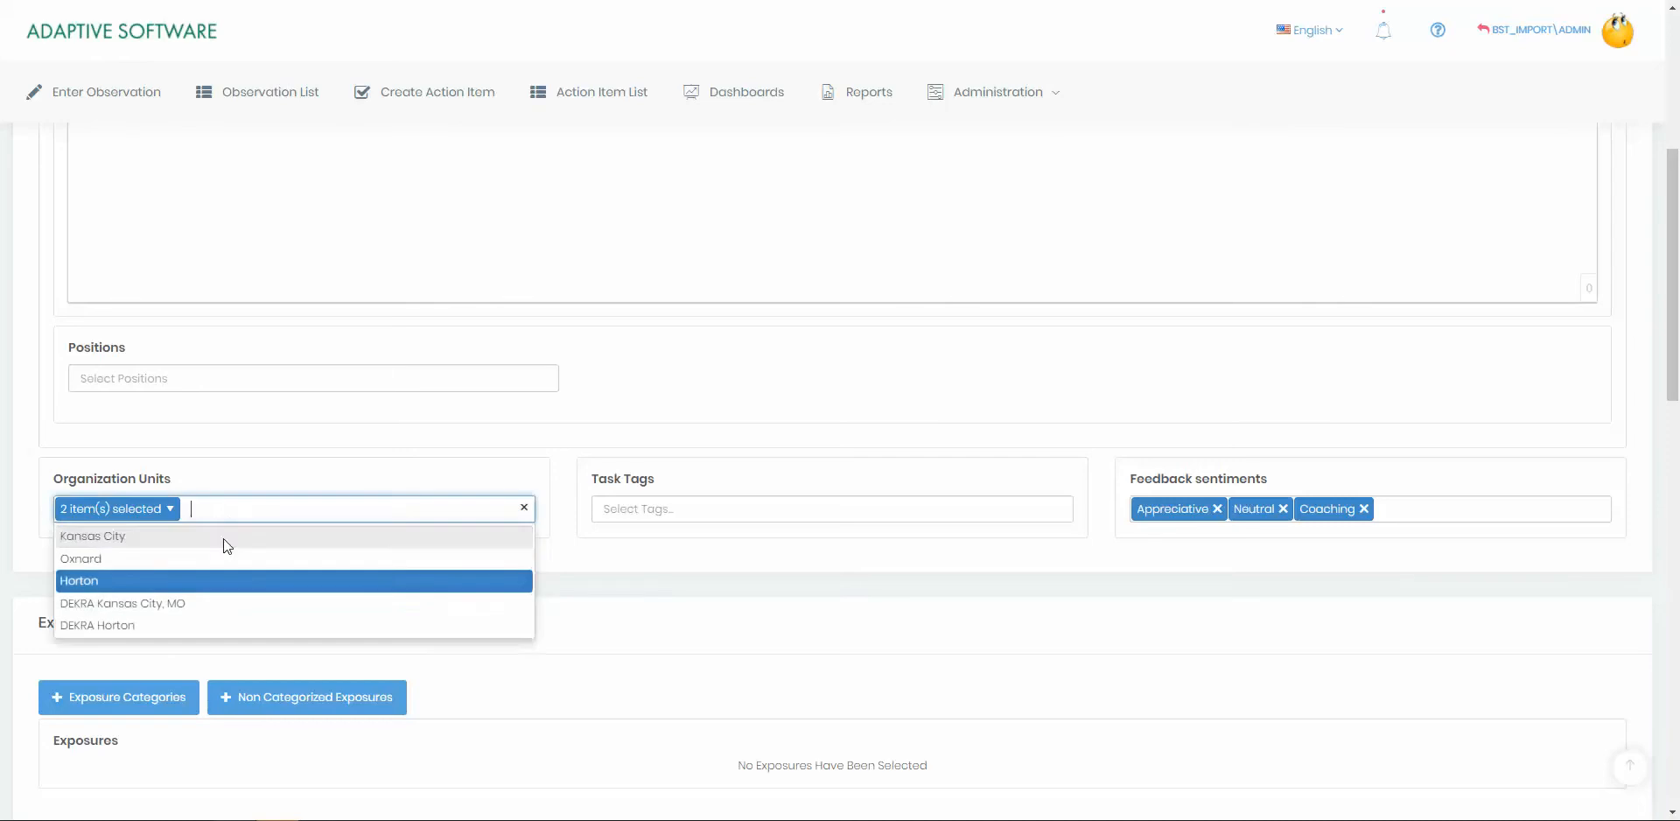
{"action": "left_click", "coordinate": [278, 472]}
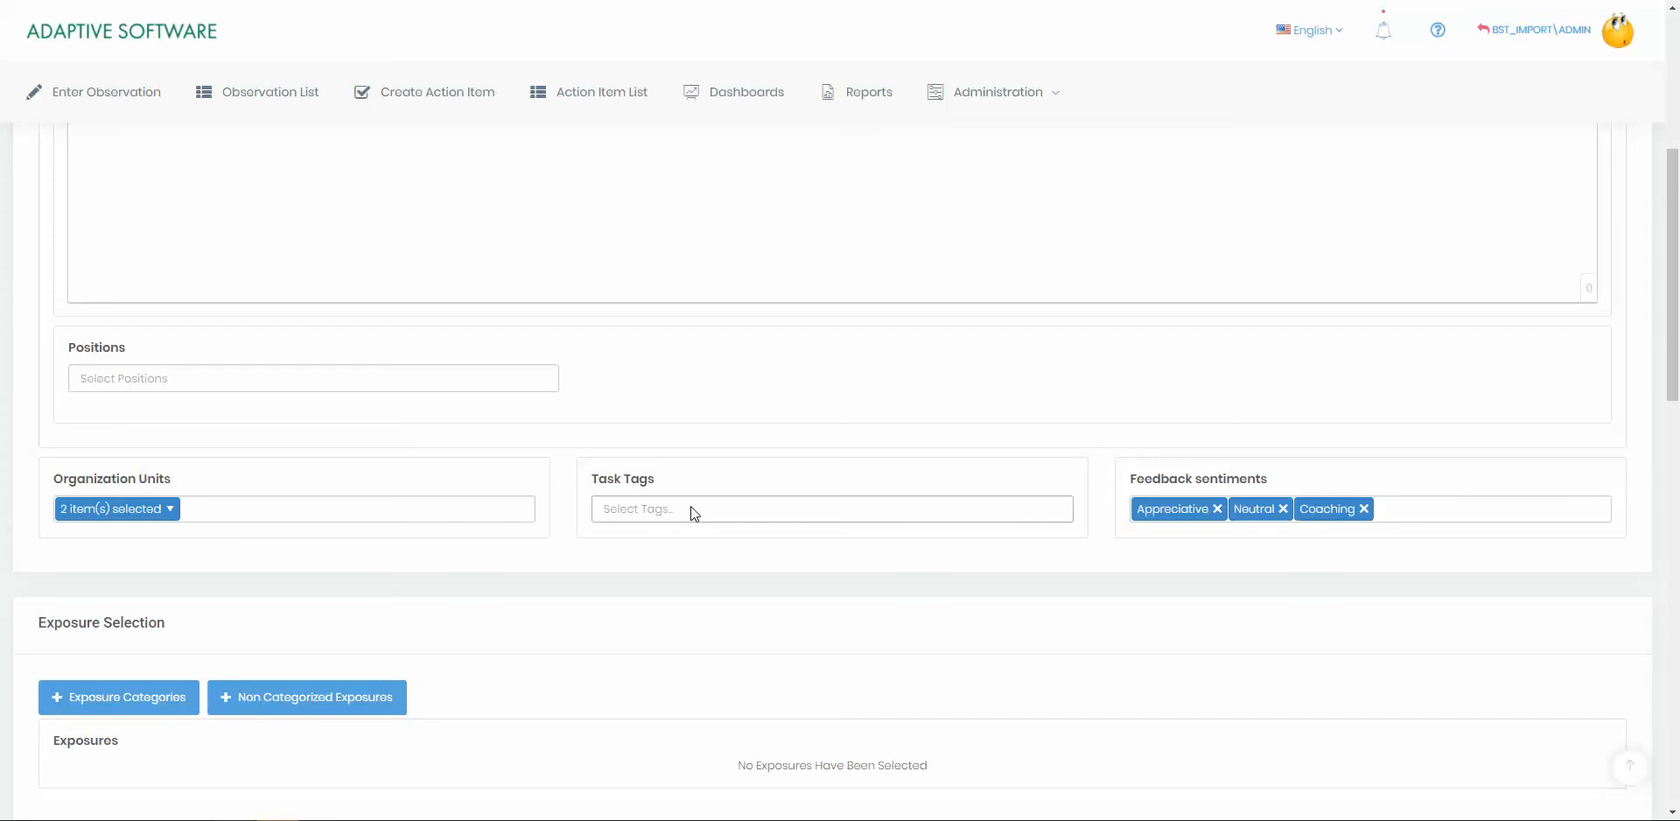
Add the Unloading Truck task tag to the checklist and remove it again.
{"action": "left_click", "coordinate": [627, 511]}
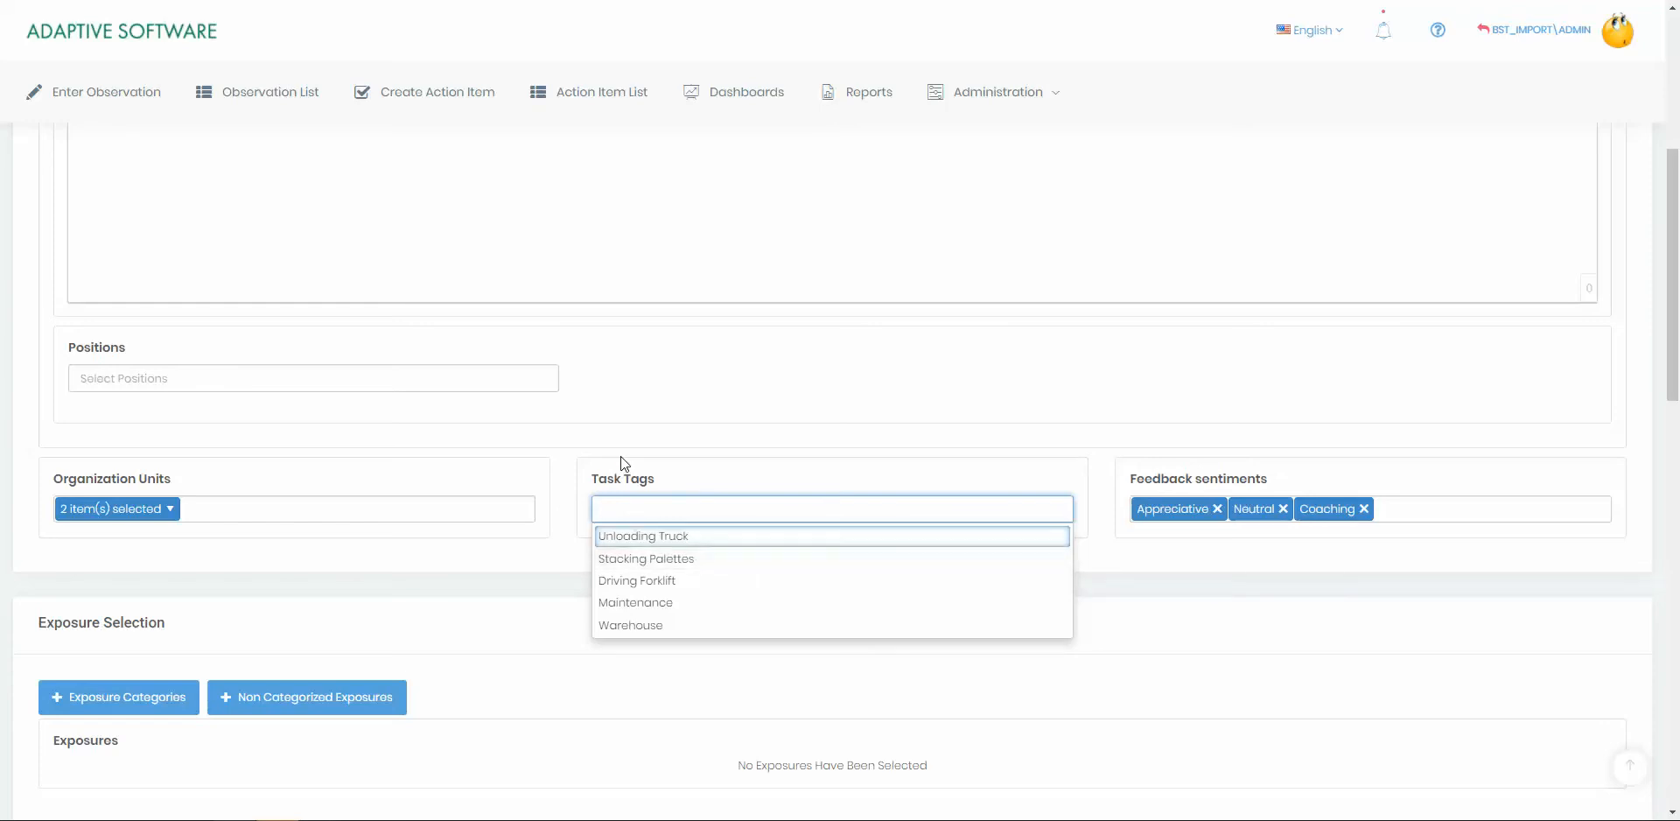
{"action": "left_click", "coordinate": [686, 537]}
{"action": "left_click", "coordinate": [514, 599]}
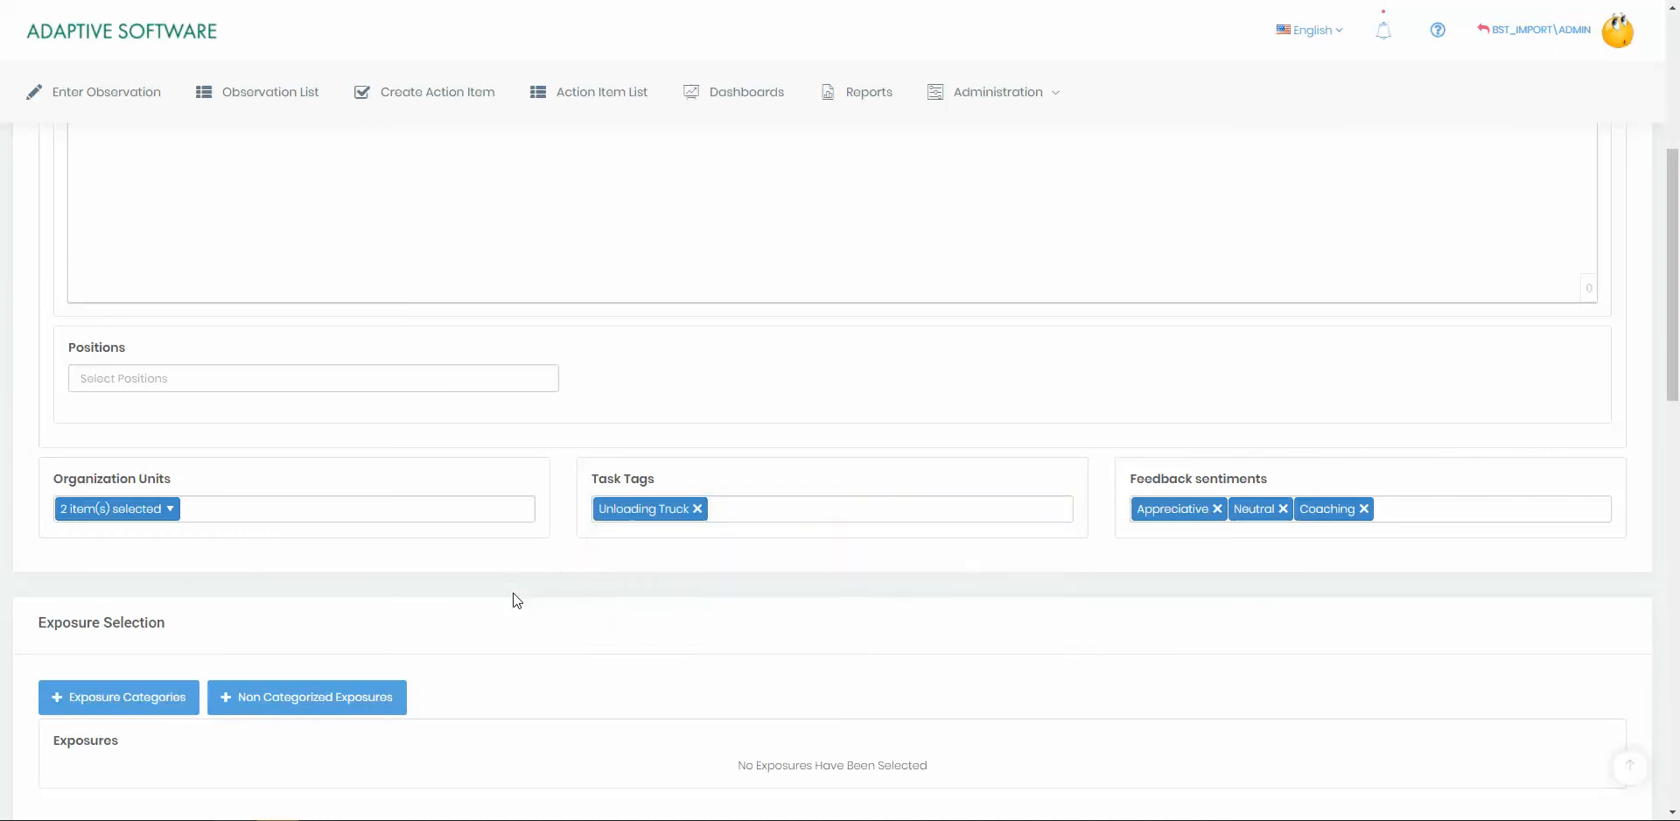
{"action": "left_click", "coordinate": [697, 508]}
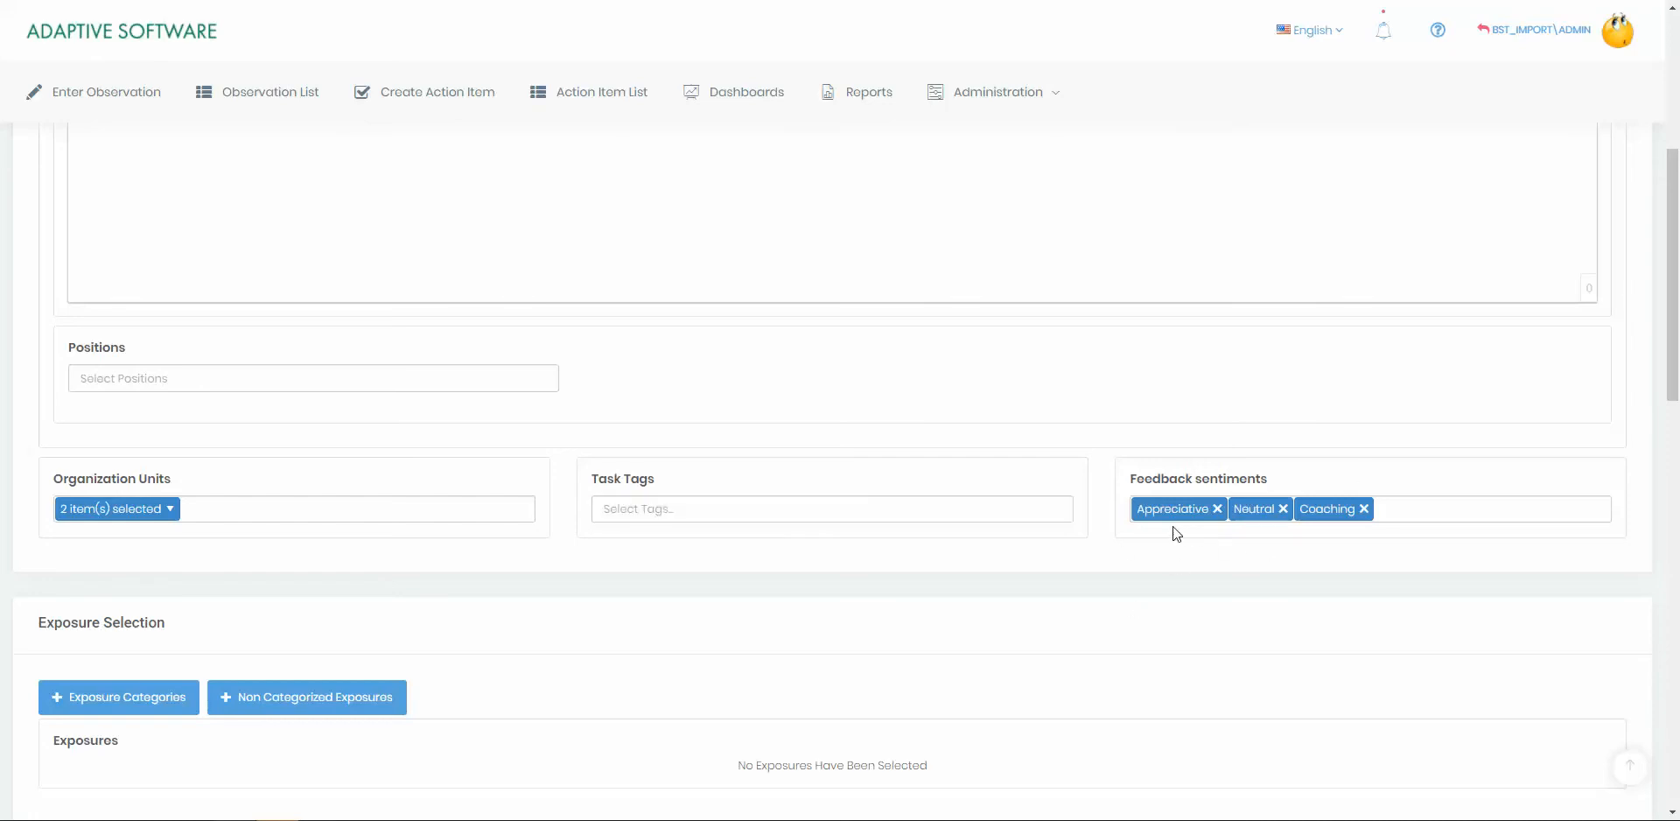
Look at the feedback sentiment options and the list of non-categorized exposures without selecting any.
{"action": "left_click", "coordinate": [1461, 509]}
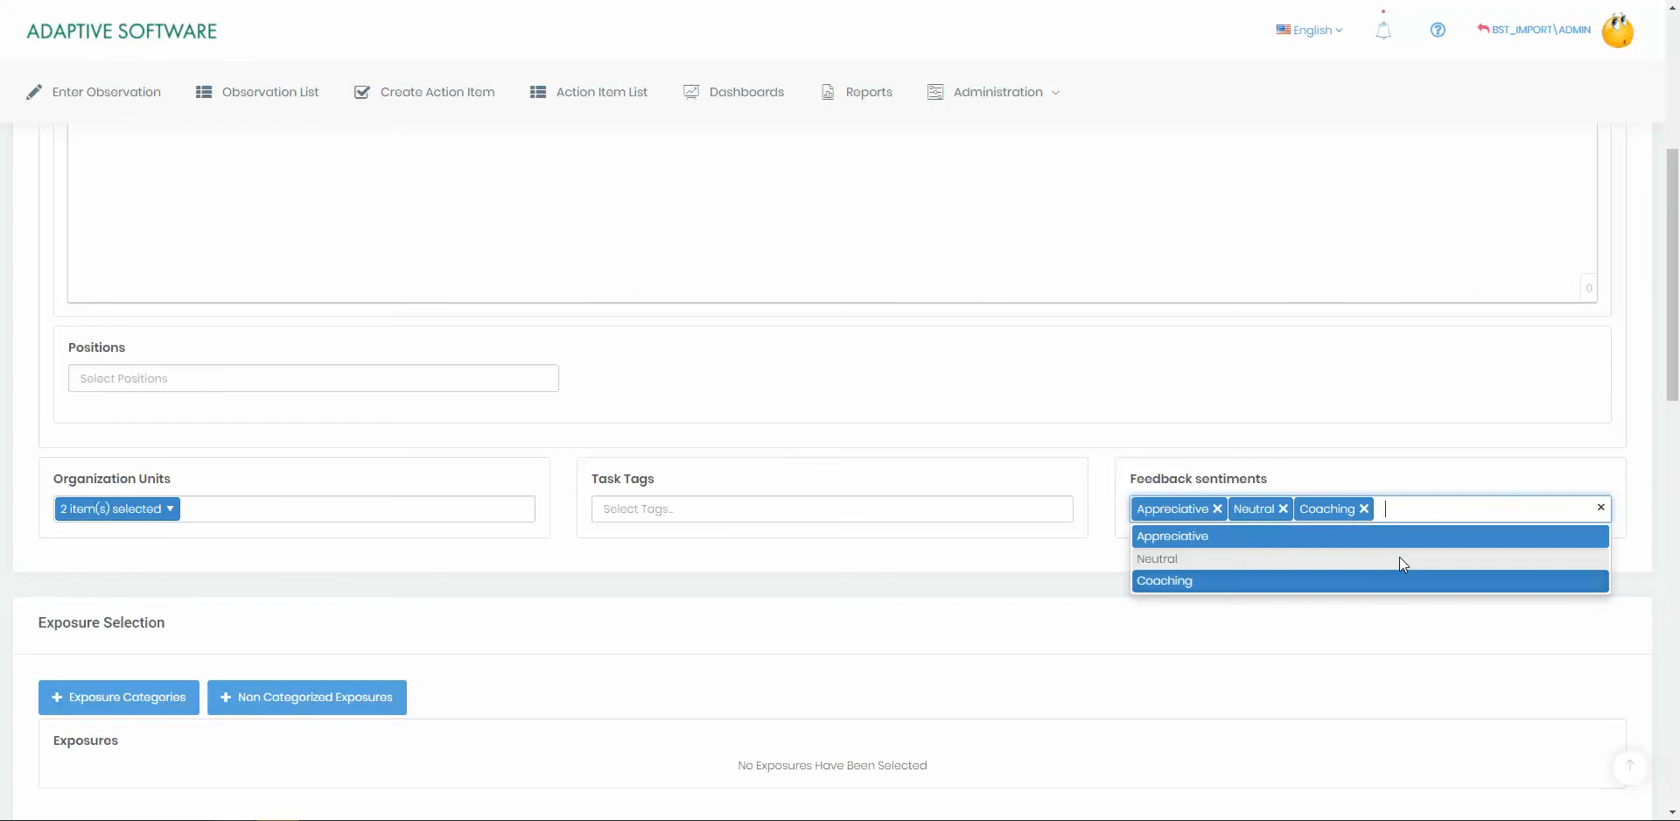
{"action": "left_click", "coordinate": [1035, 614]}
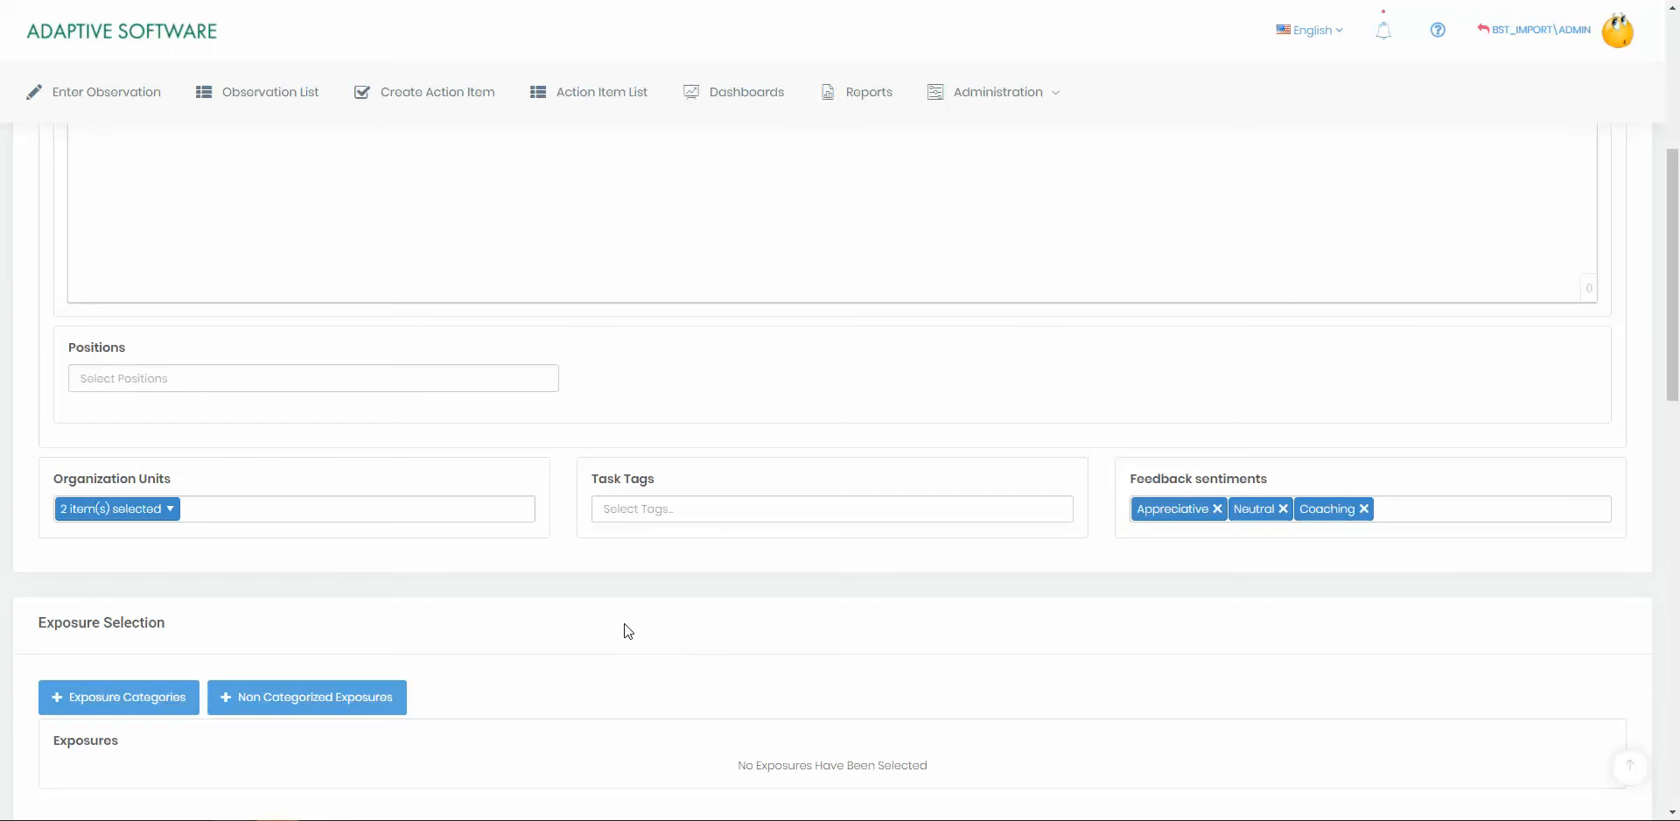
{"action": "scroll", "coordinate": [586, 621], "scroll_direction": "down", "scroll_amount": 2}
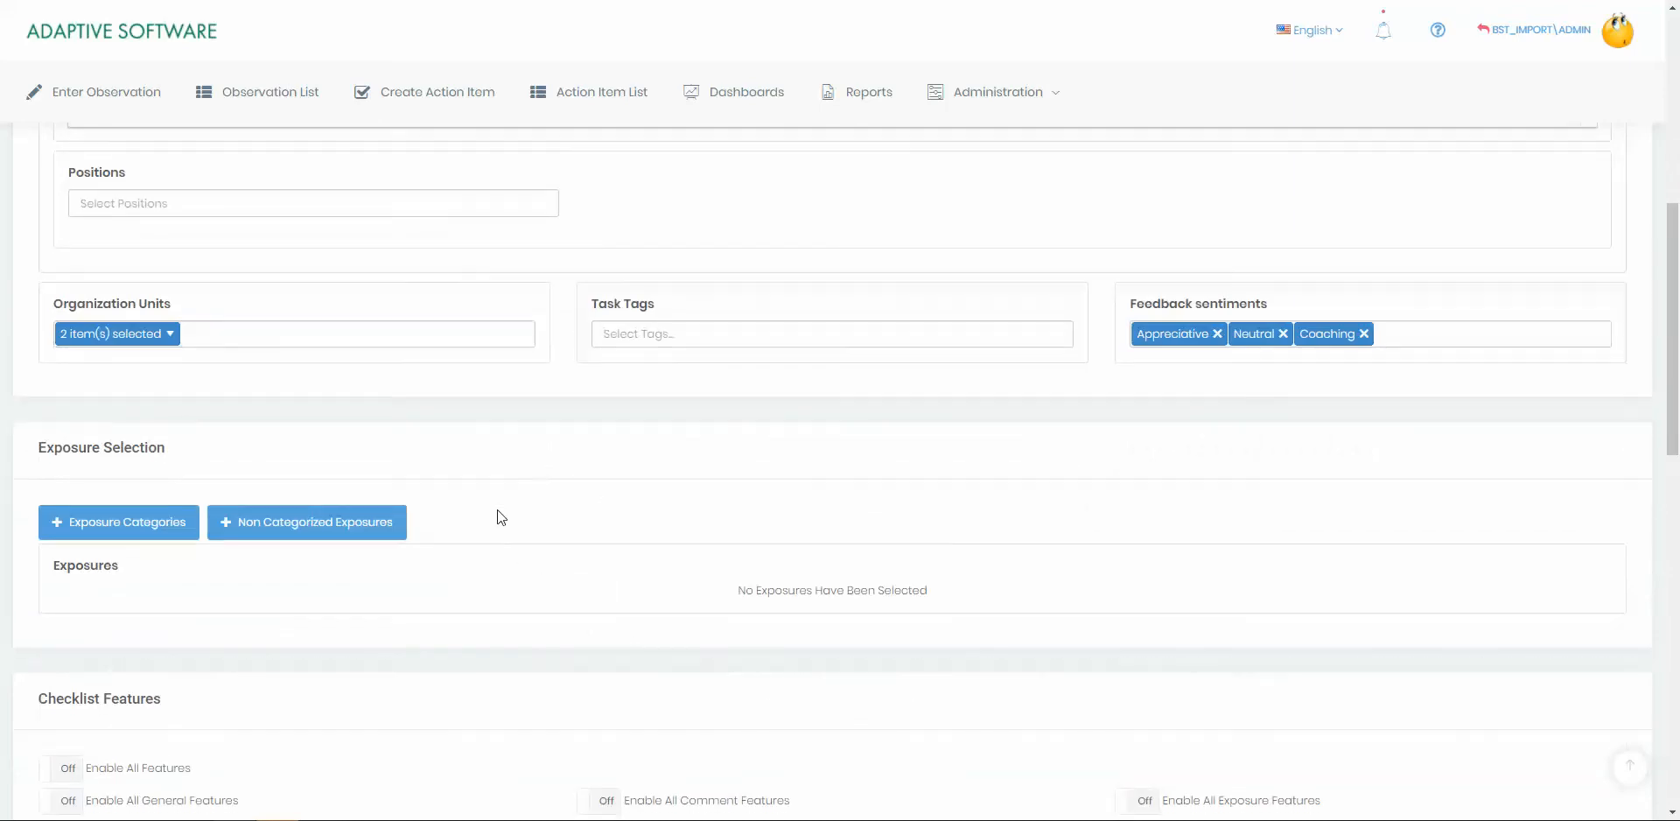
{"action": "scroll", "coordinate": [483, 433], "scroll_direction": "down", "scroll_amount": 1}
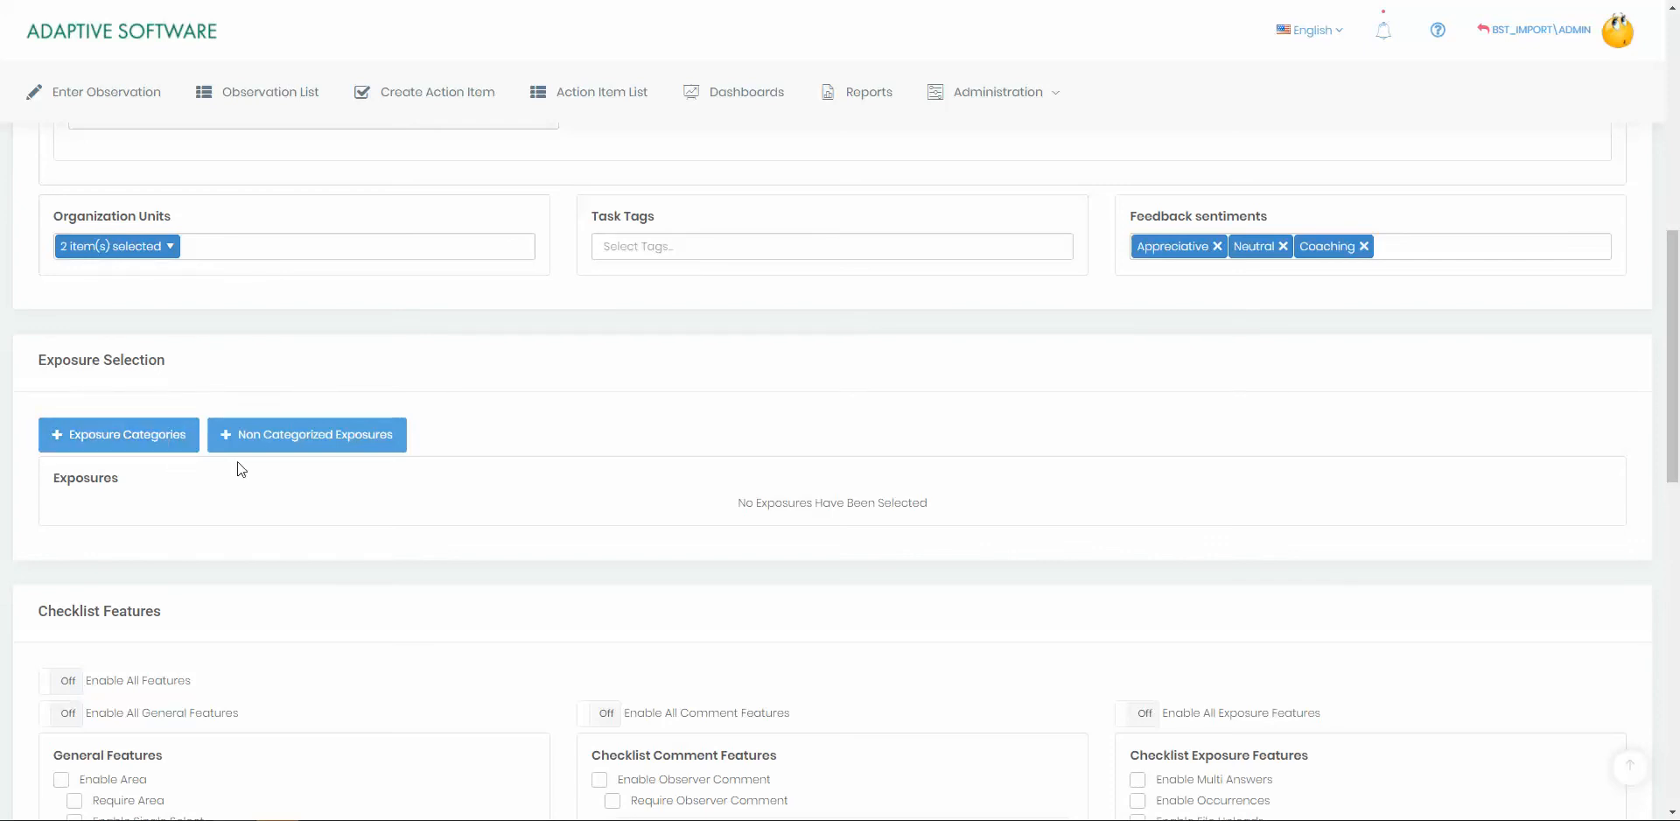
{"action": "left_click", "coordinate": [316, 442]}
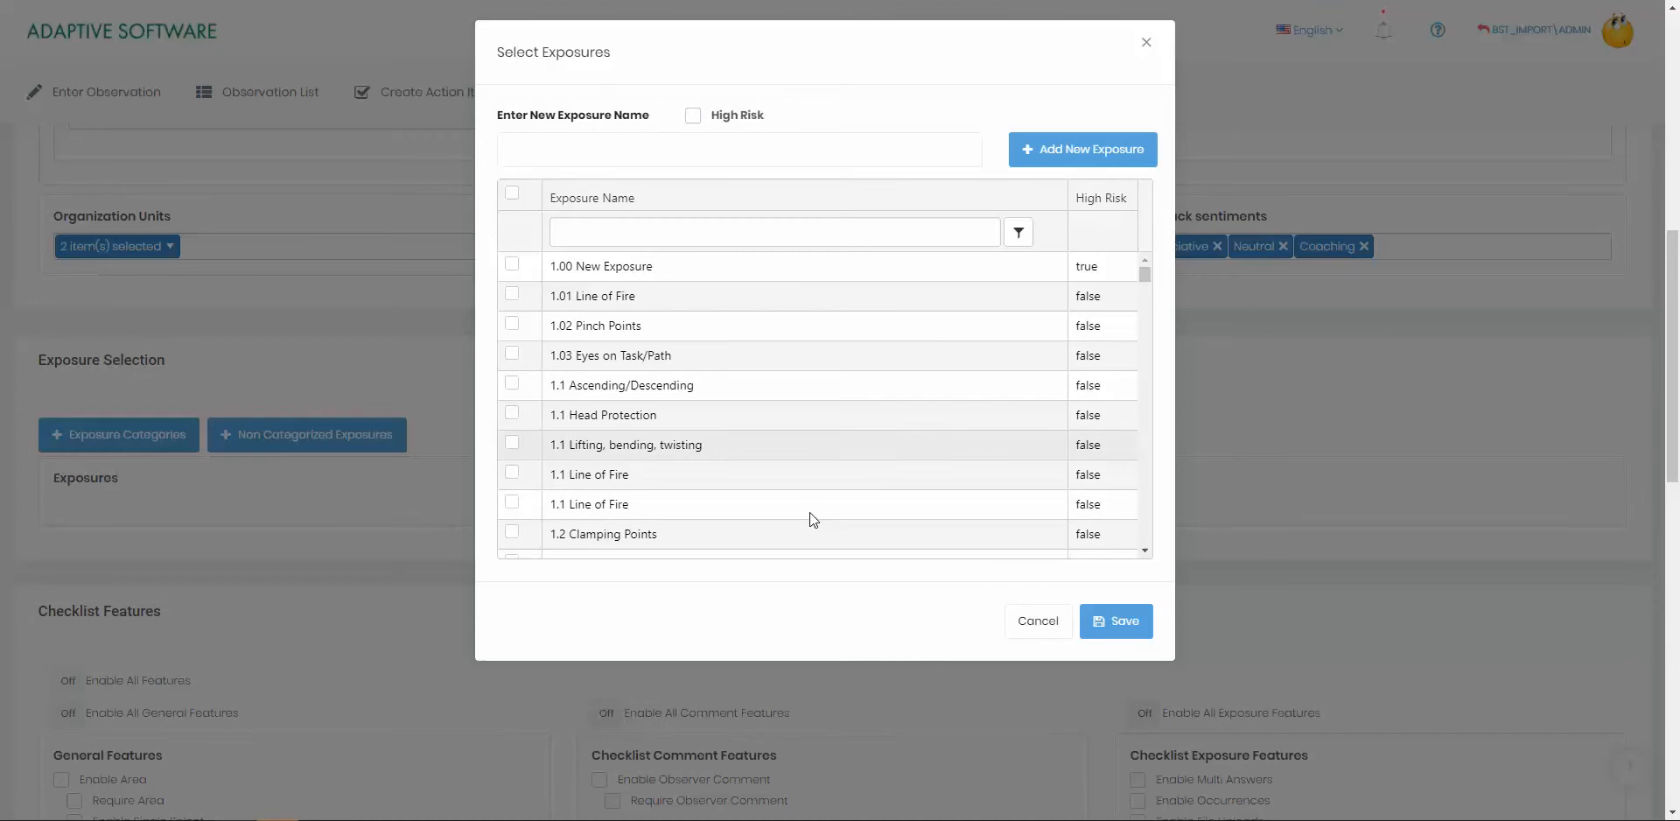
{"action": "left_click", "coordinate": [1039, 637]}
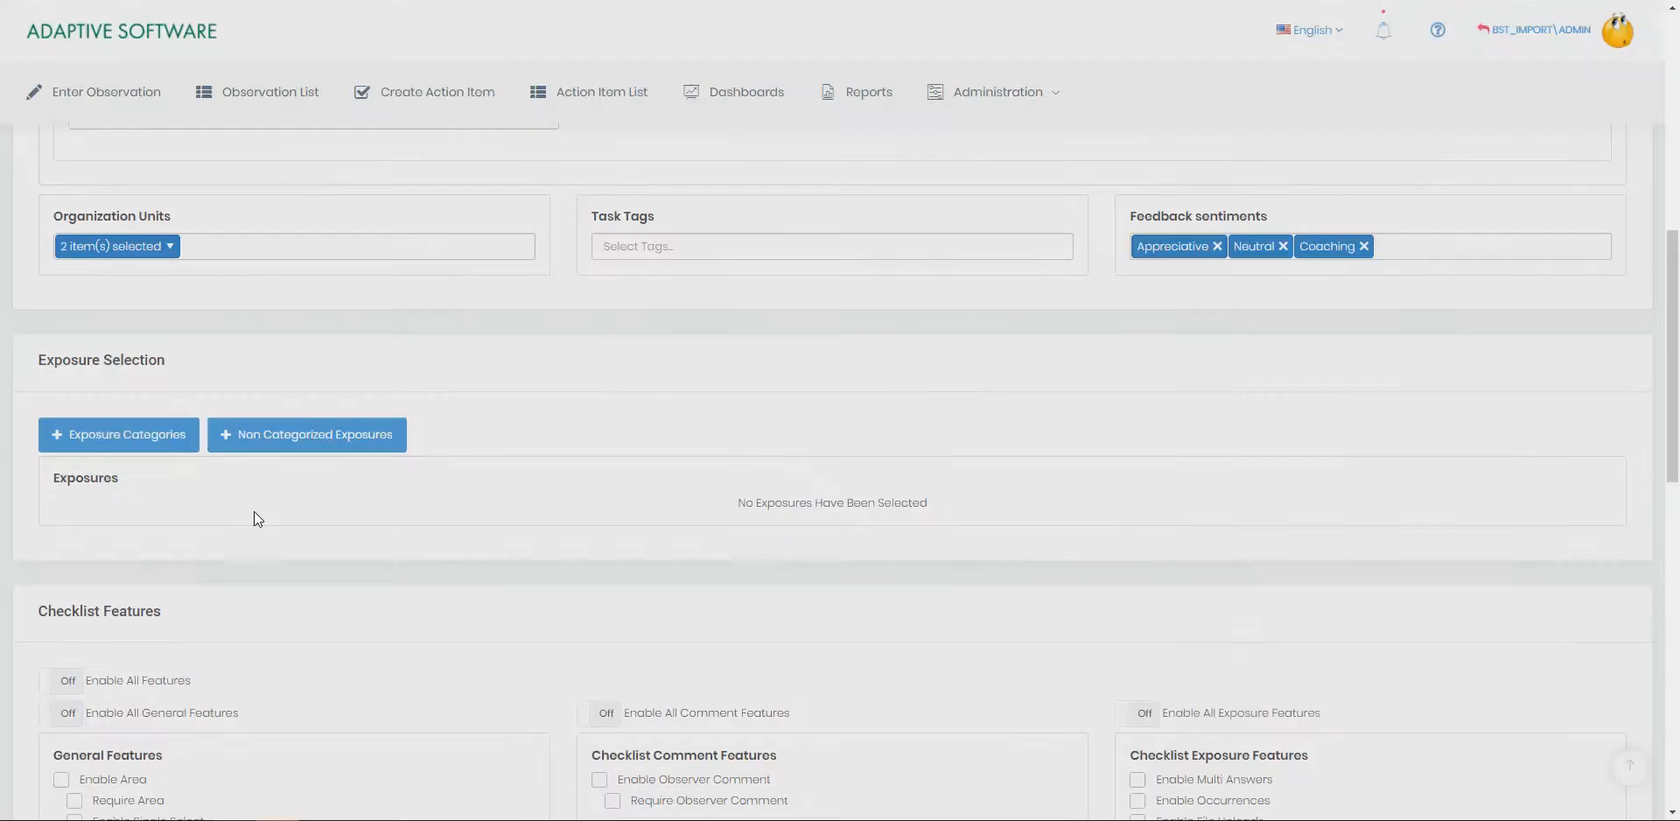
Add the exposure categories 1.0 Body Mechanics, 2.0 Housekeeping, 3.0 Body Position, 4.0 Chemicals and 5.0 Procedures to the checklist.
{"action": "left_click", "coordinate": [126, 440]}
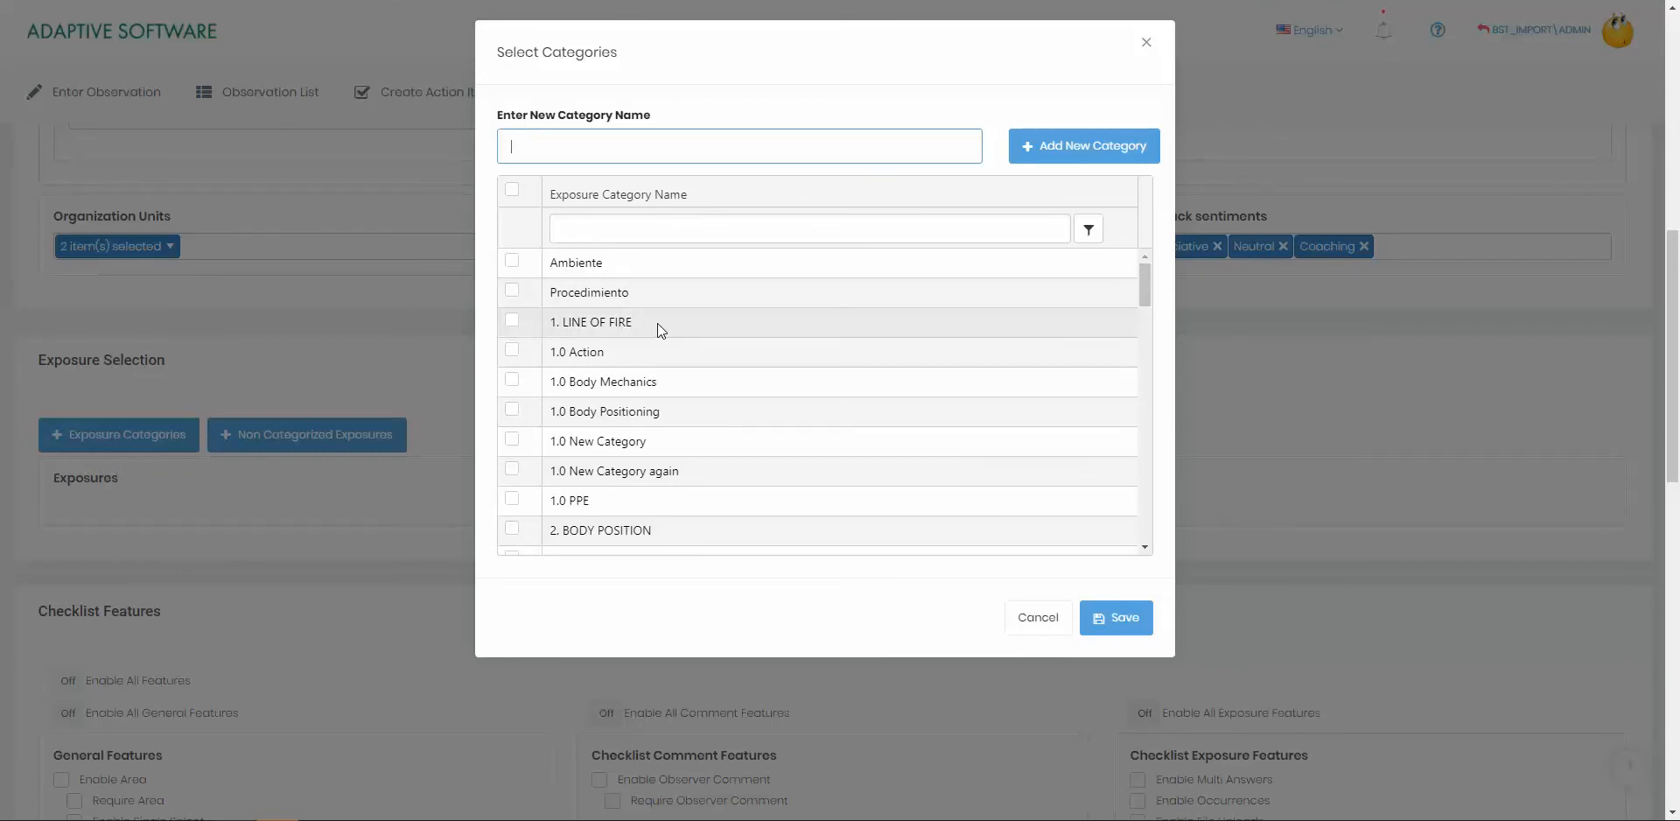
{"action": "scroll", "coordinate": [679, 391], "scroll_direction": "down", "scroll_amount": 3}
{"action": "scroll", "coordinate": [680, 399], "scroll_direction": "down", "scroll_amount": 2}
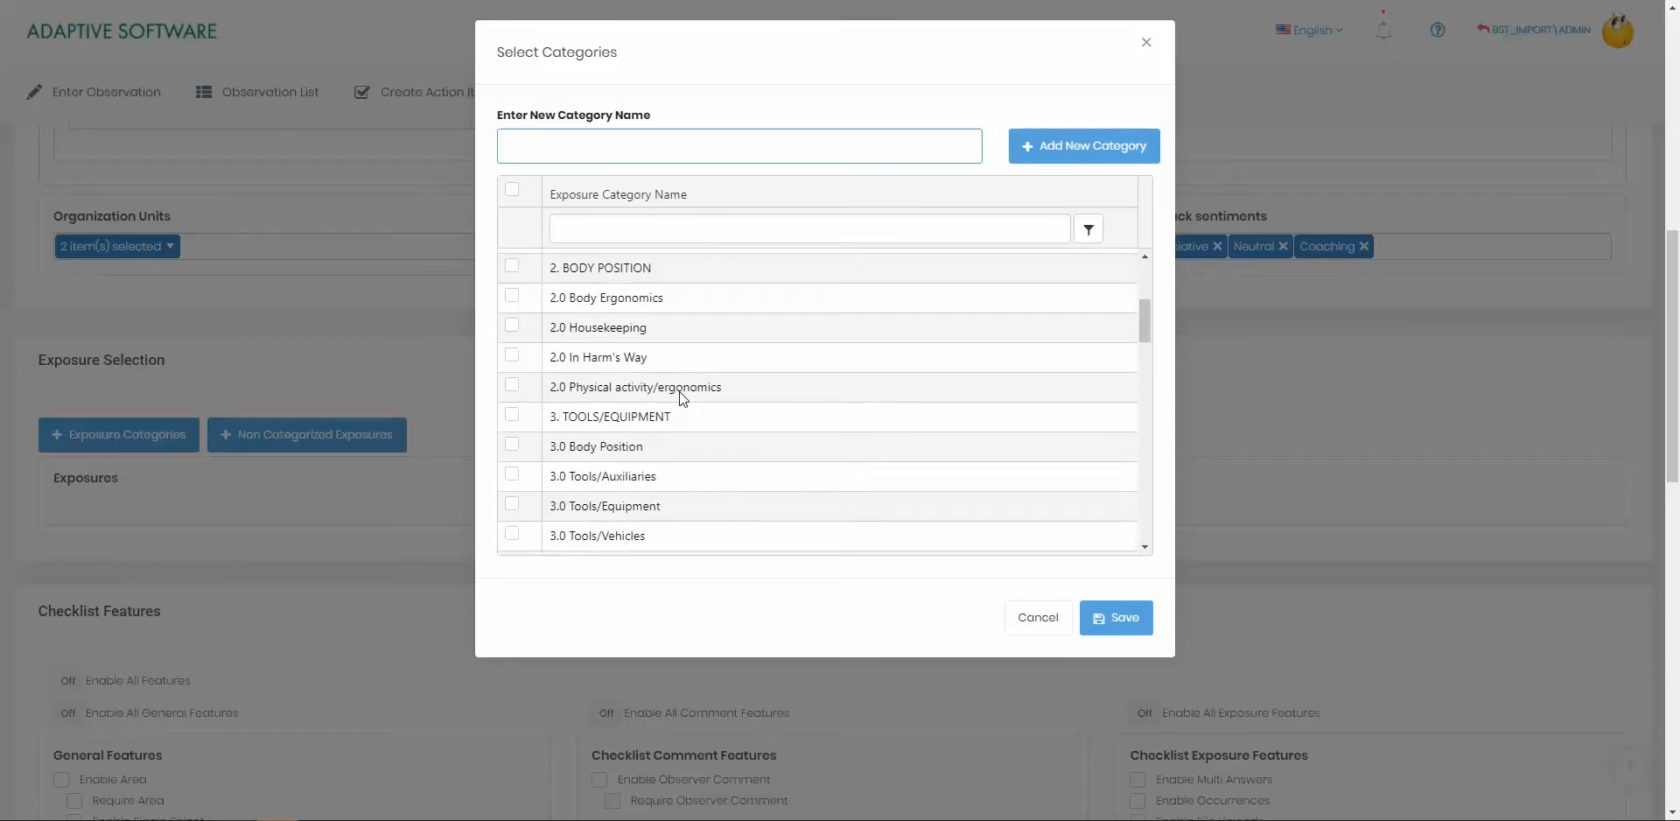
{"action": "scroll", "coordinate": [669, 504], "scroll_direction": "up", "scroll_amount": 5}
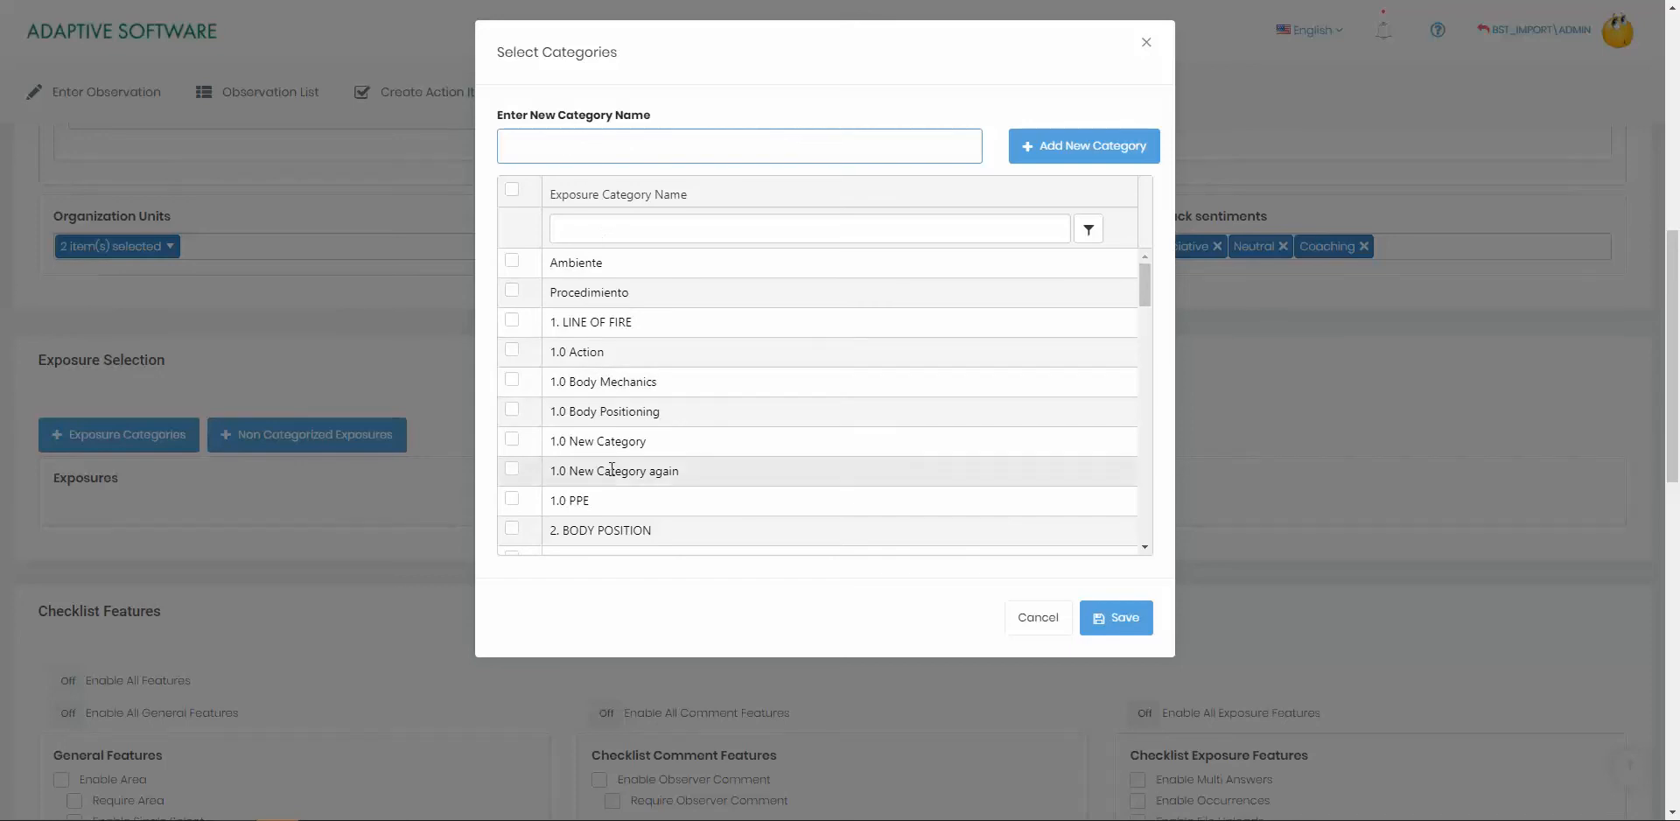
{"action": "scroll", "coordinate": [612, 470], "scroll_direction": "down", "scroll_amount": 1}
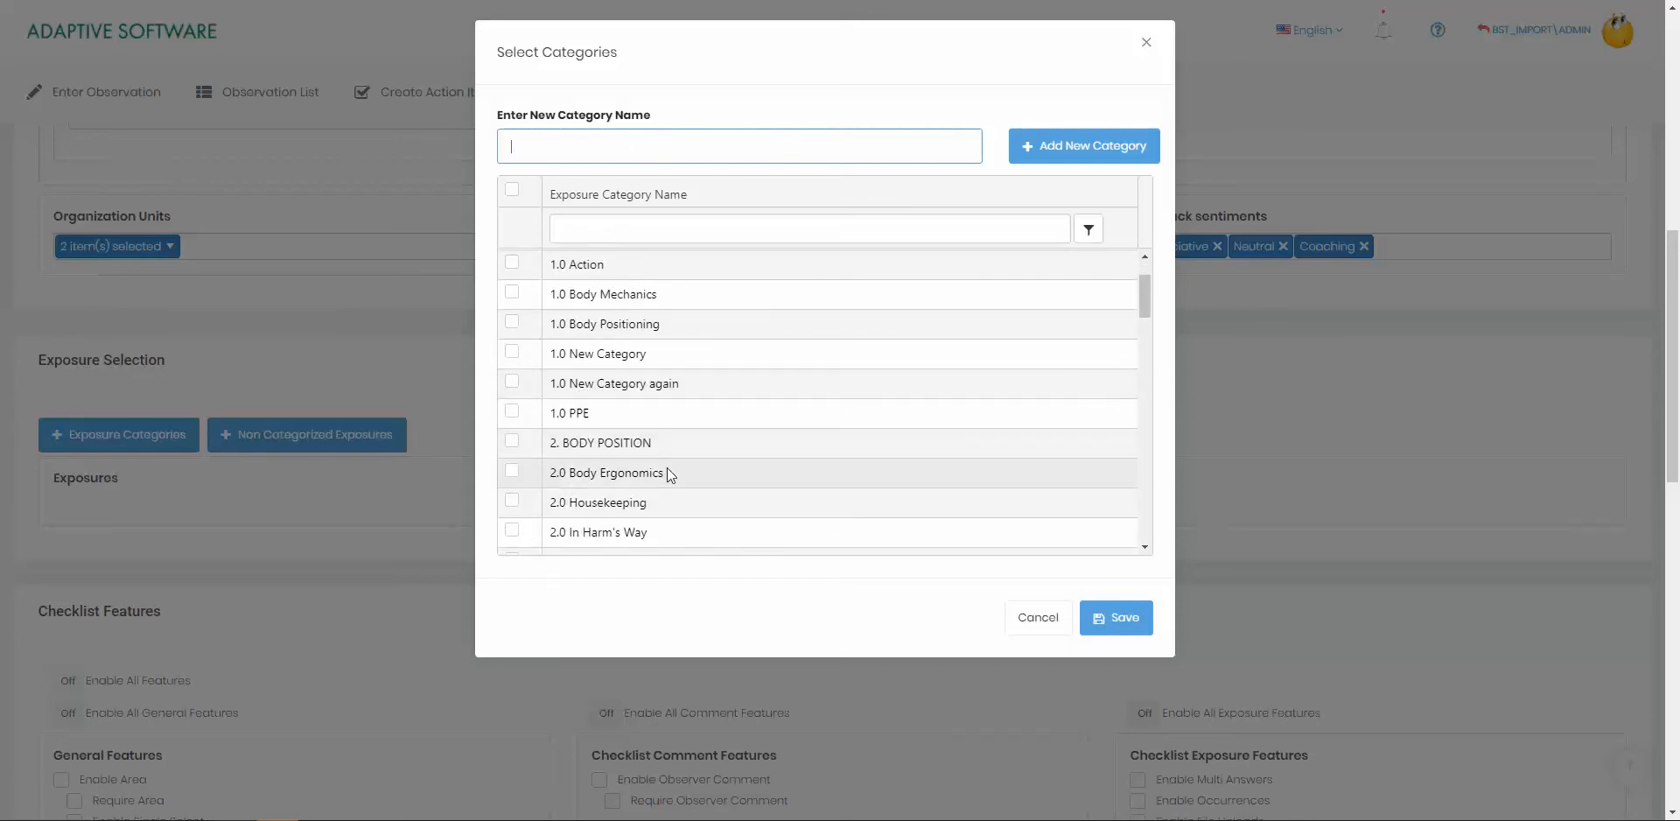
{"action": "scroll", "coordinate": [670, 473], "scroll_direction": "up", "scroll_amount": 1}
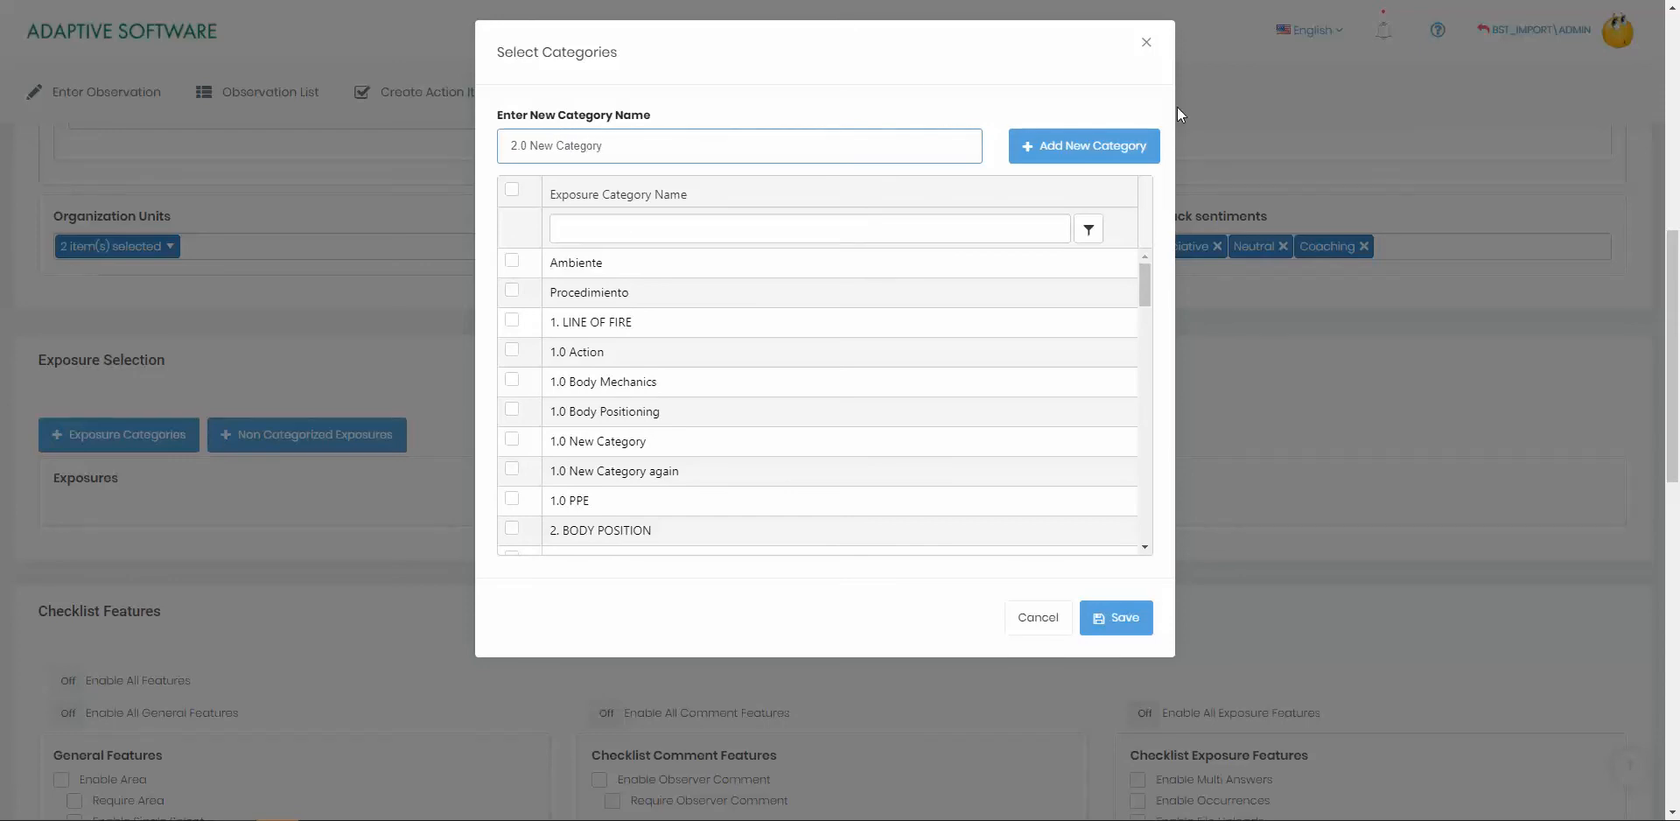
{"action": "left_click", "coordinate": [509, 380]}
{"action": "scroll", "coordinate": [523, 501], "scroll_direction": "down", "scroll_amount": 2}
{"action": "left_click", "coordinate": [509, 413]}
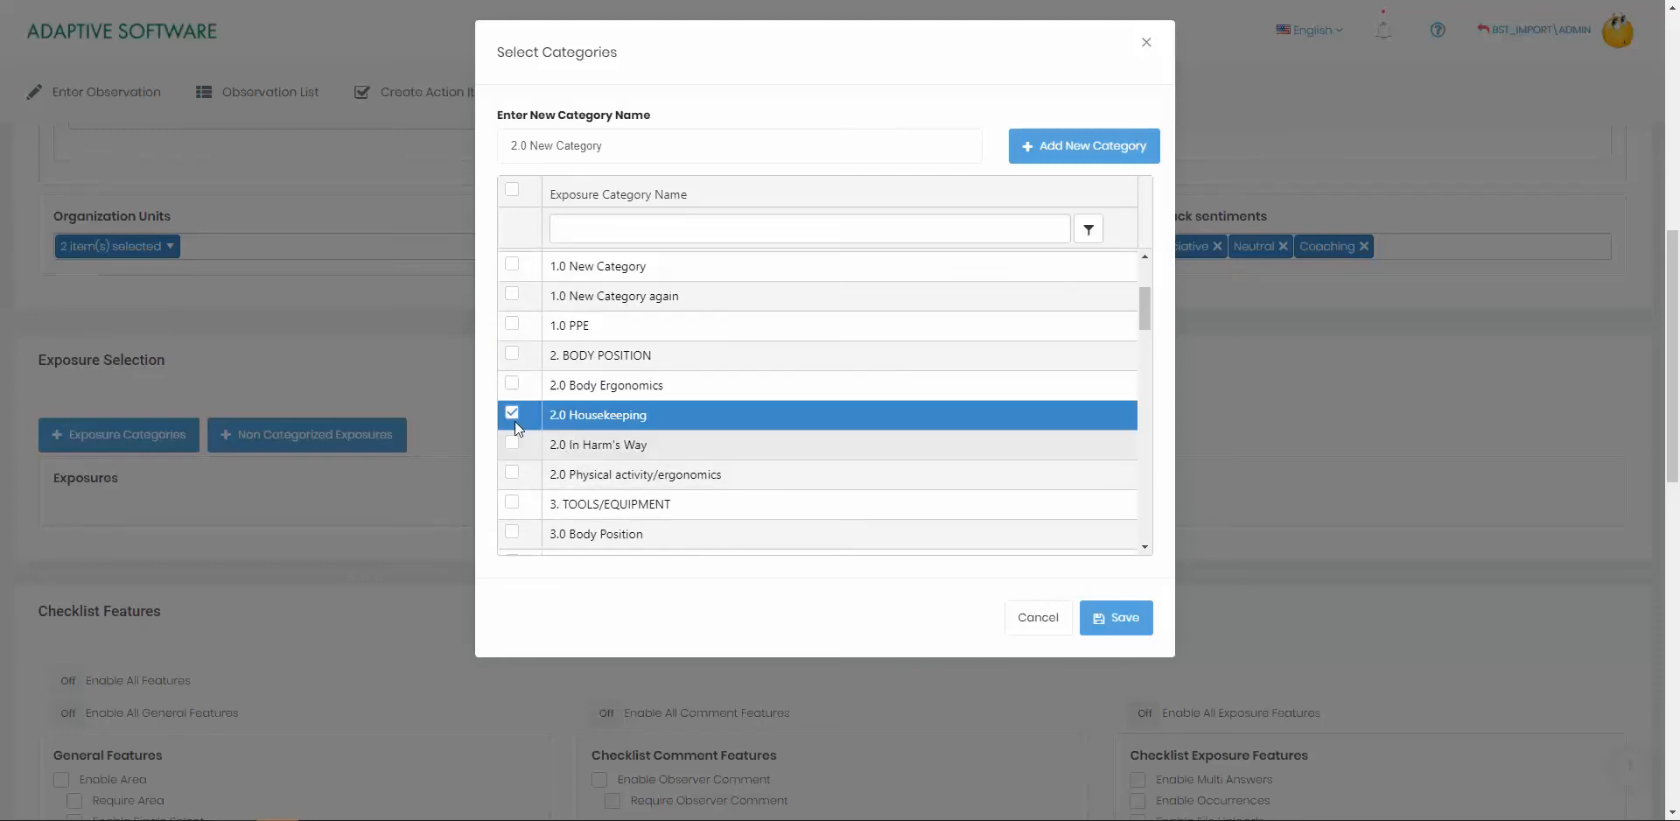
{"action": "left_click", "coordinate": [511, 533]}
{"action": "scroll", "coordinate": [533, 491], "scroll_direction": "down", "scroll_amount": 2}
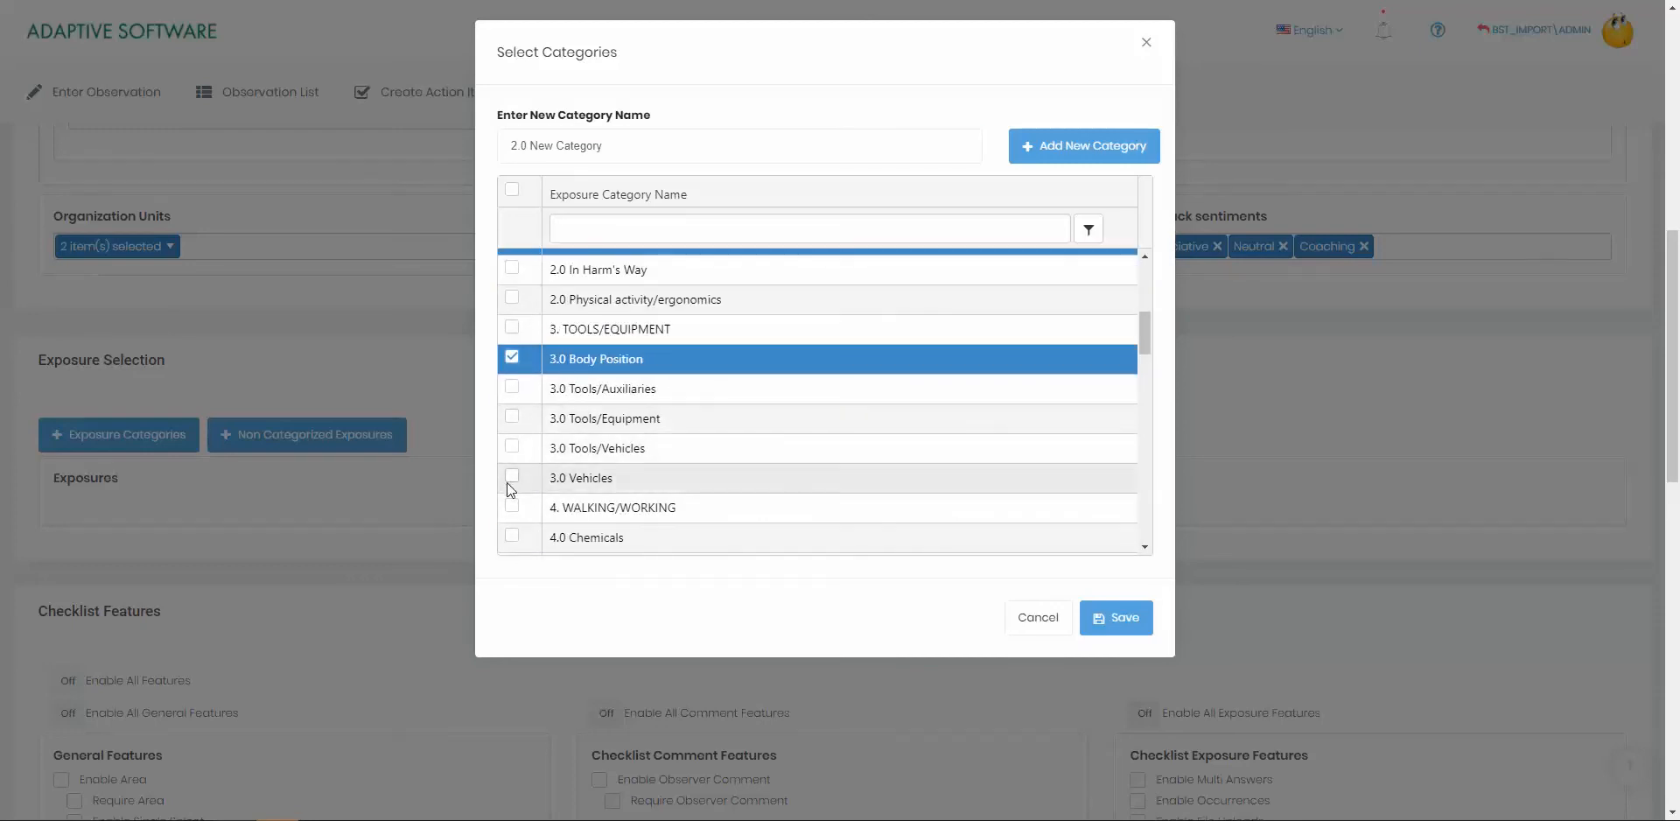
{"action": "left_click", "coordinate": [512, 535]}
{"action": "scroll", "coordinate": [524, 483], "scroll_direction": "down", "scroll_amount": 2}
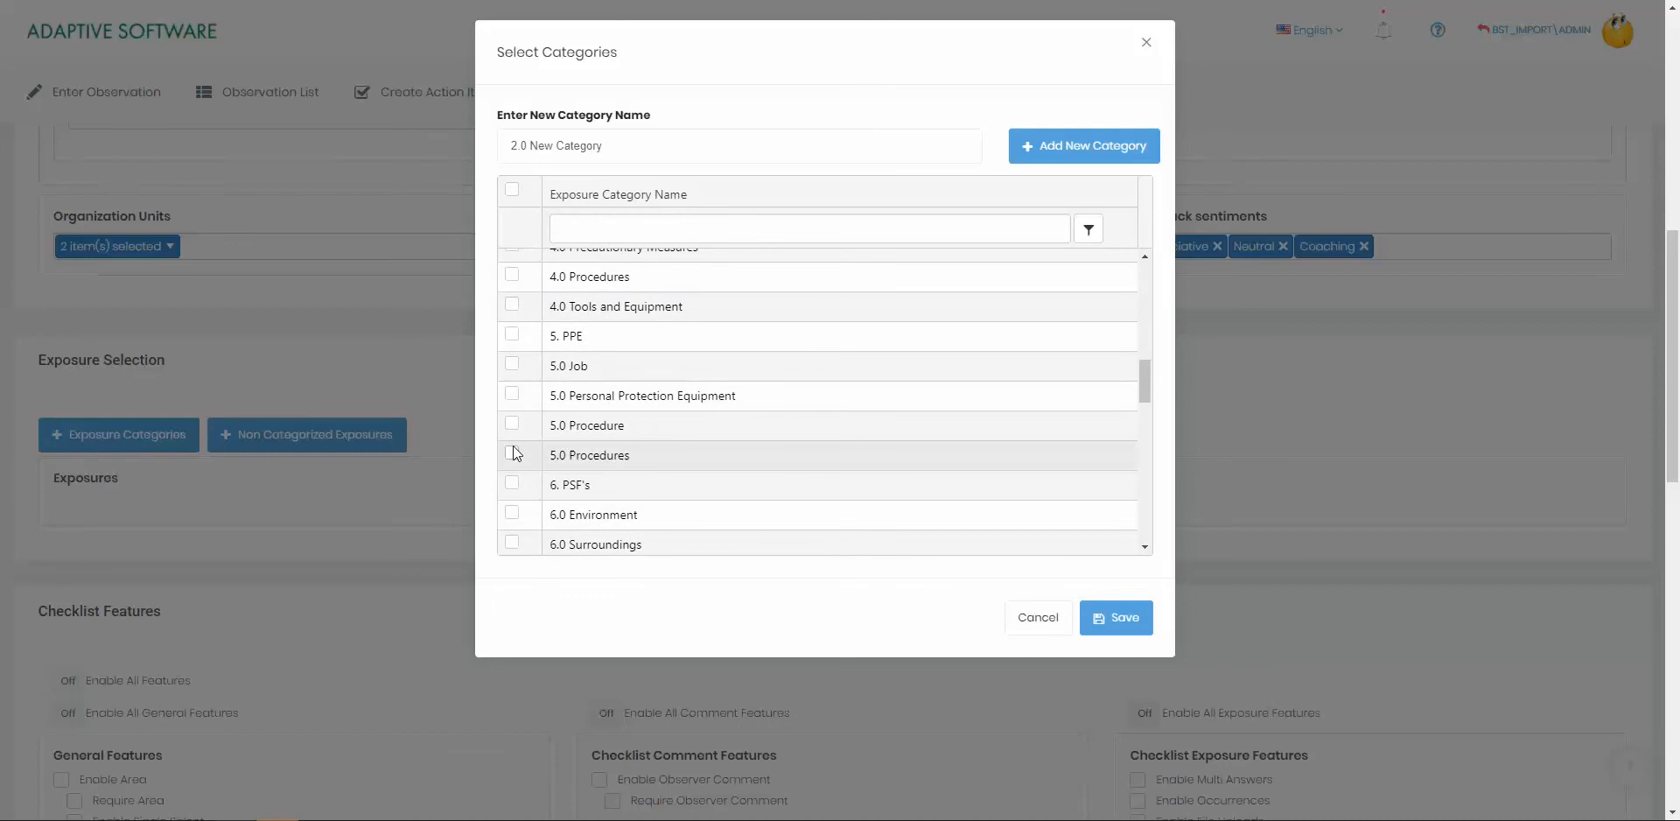
{"action": "left_click", "coordinate": [512, 451]}
{"action": "left_click", "coordinate": [1104, 619]}
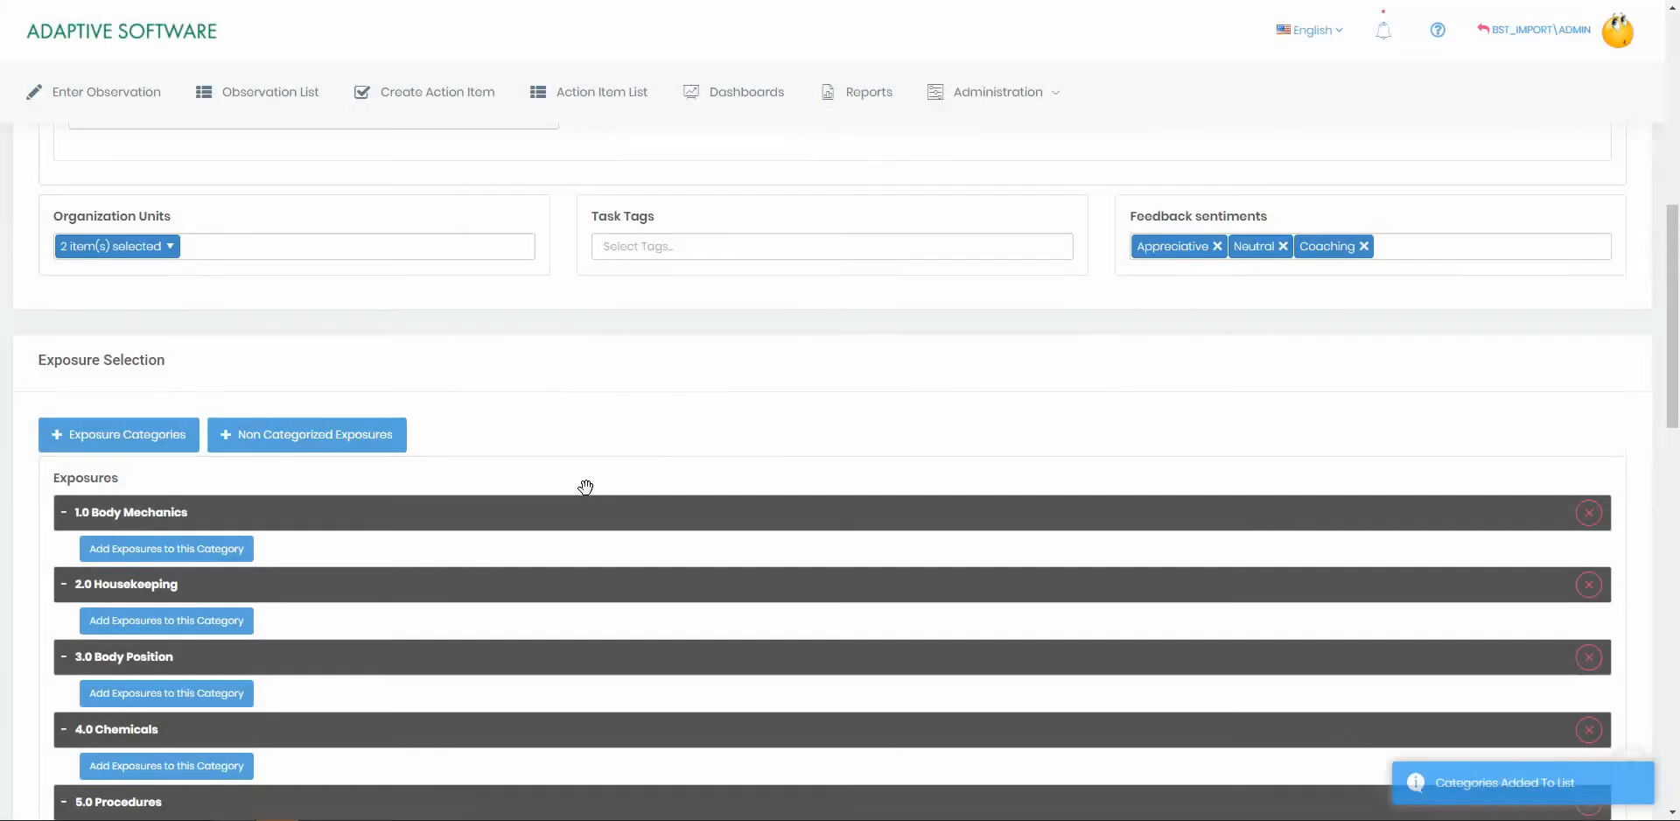
Add the exposures 1.1 Lifting, bending, twisting, 1.2 Clamping Points, 1.3 Eyes on Path / Task and 1.4 Awkward positions/static position to 1.0 Body Mechanics.
{"action": "scroll", "coordinate": [581, 483], "scroll_direction": "down", "scroll_amount": 2}
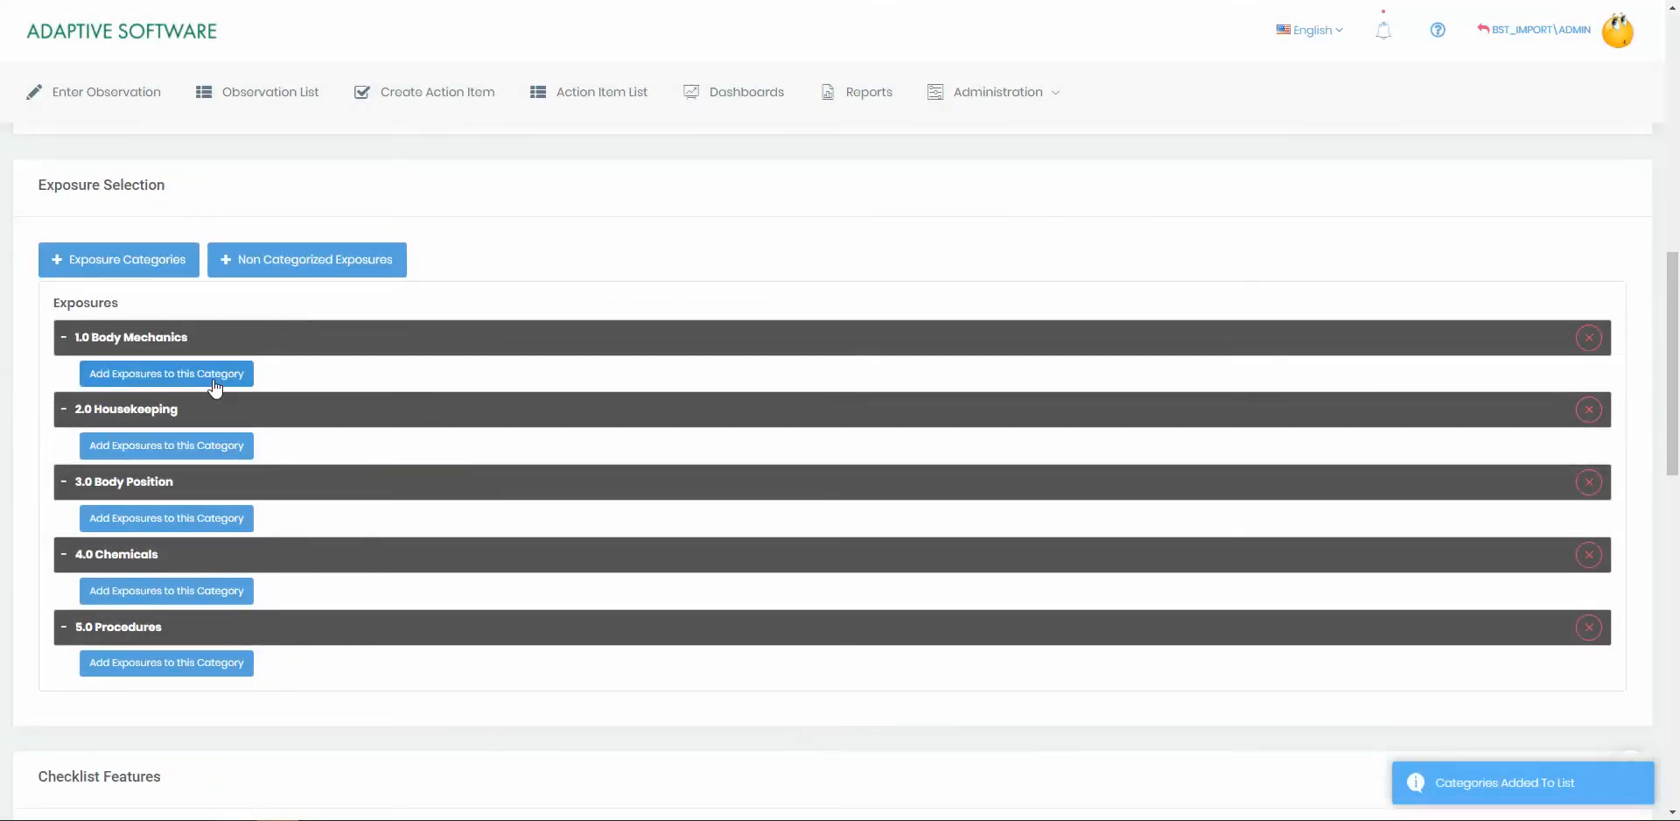
{"action": "left_click", "coordinate": [188, 374]}
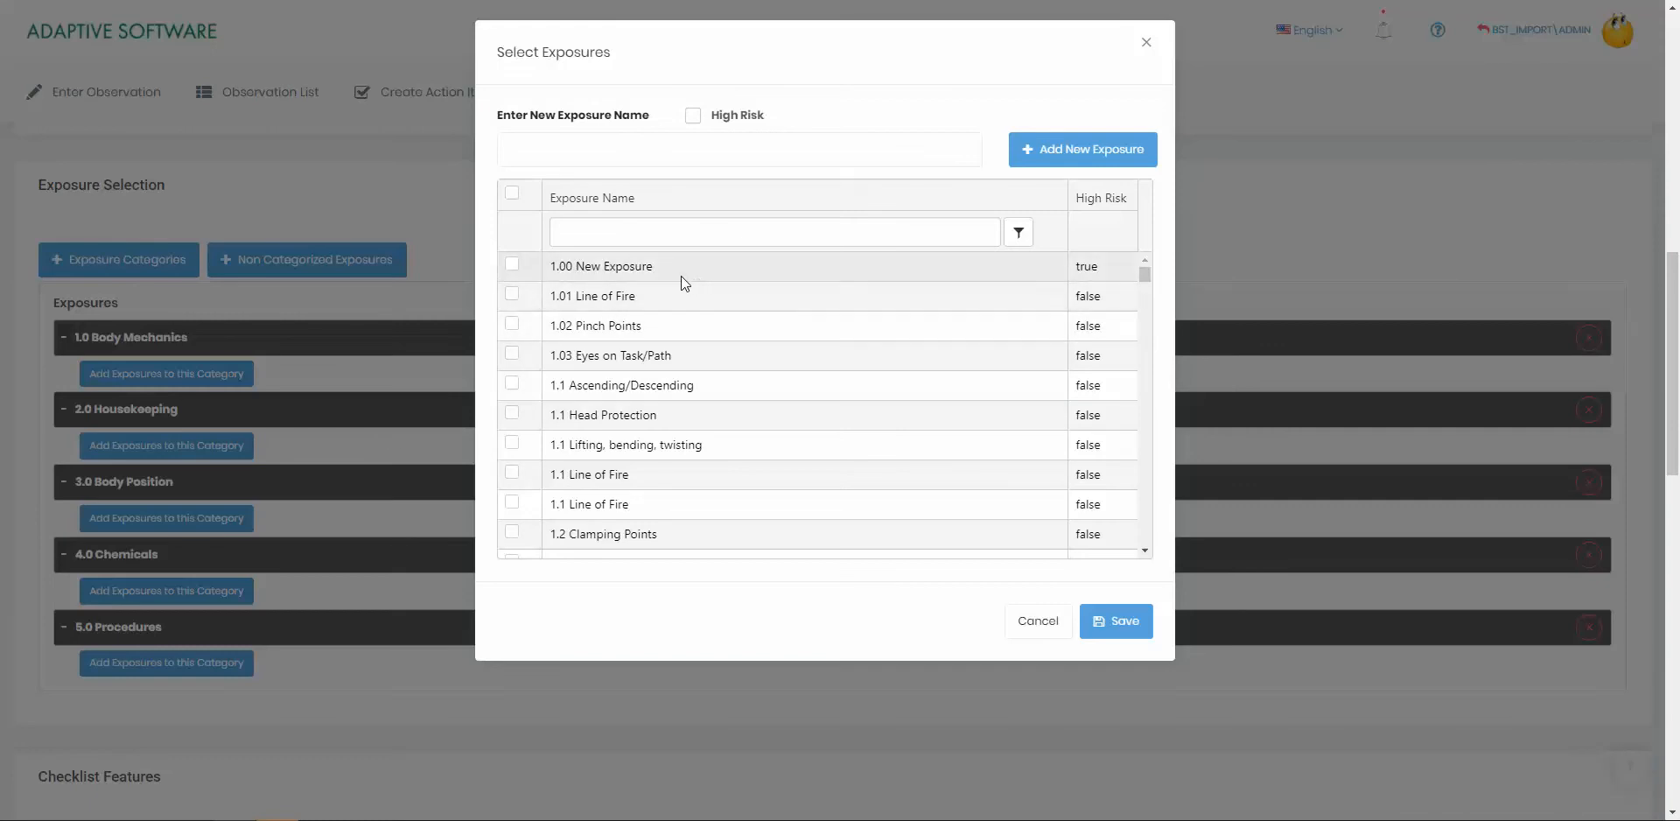
{"action": "scroll", "coordinate": [681, 275], "scroll_direction": "down", "scroll_amount": 3}
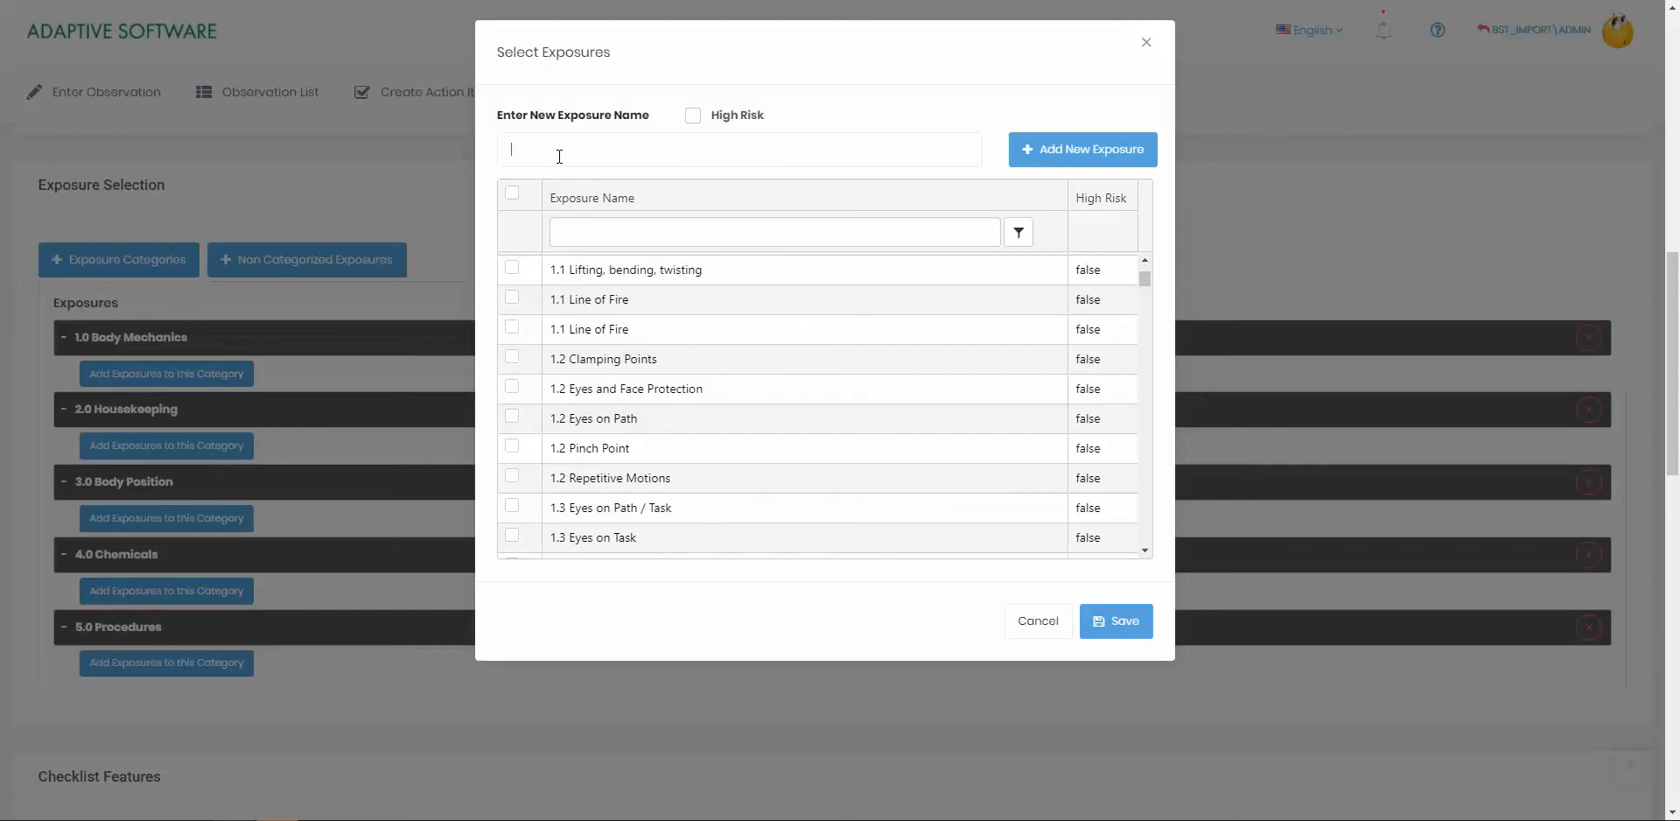
{"action": "left_click", "coordinate": [687, 155]}
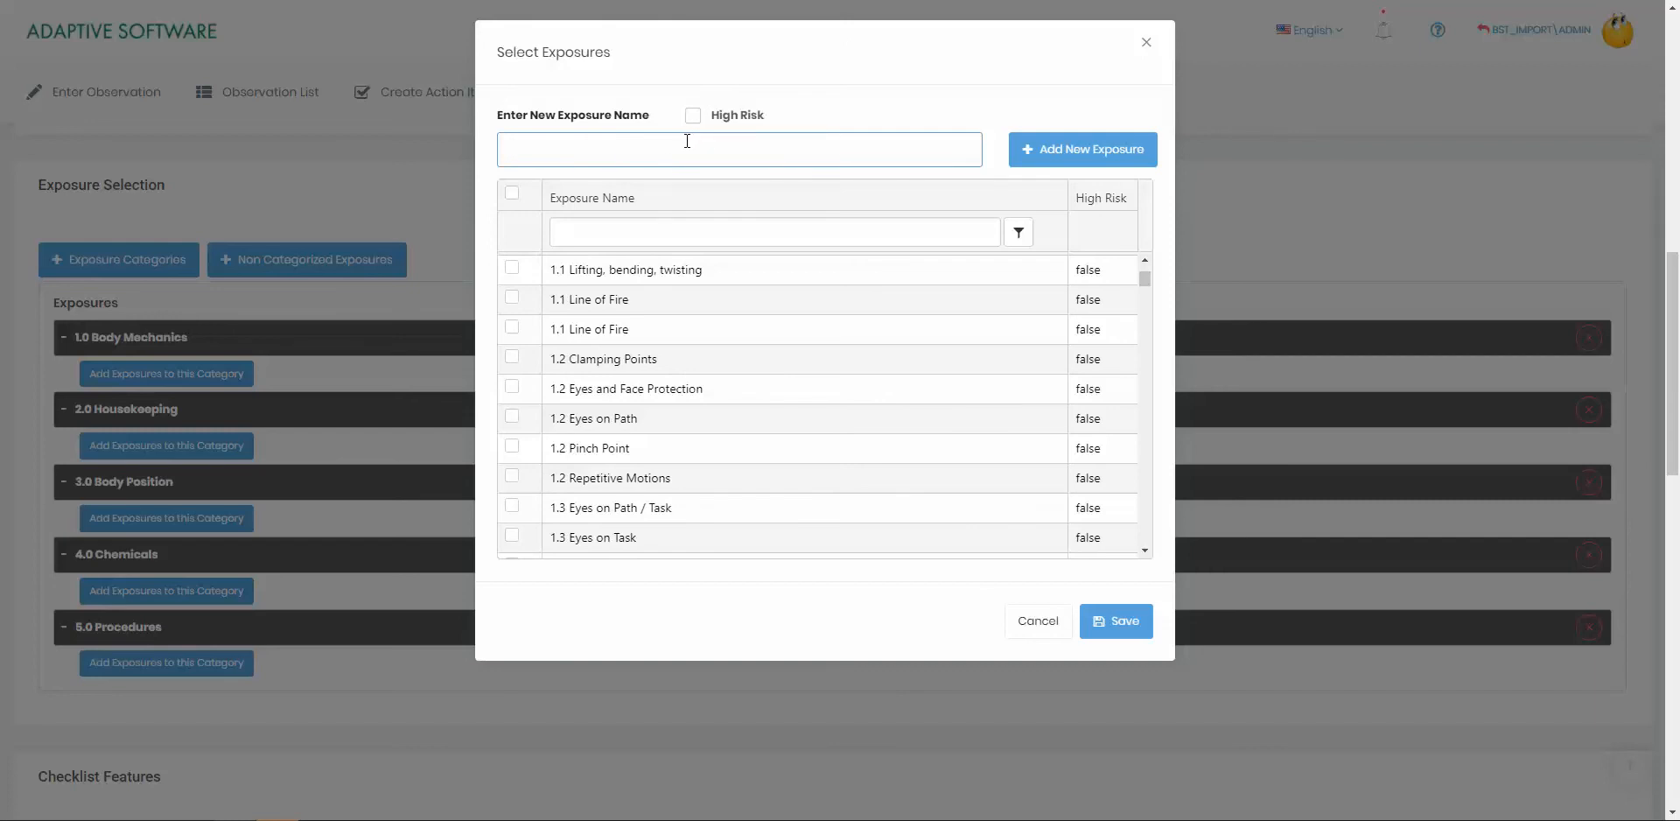
{"action": "left_click", "coordinate": [511, 268]}
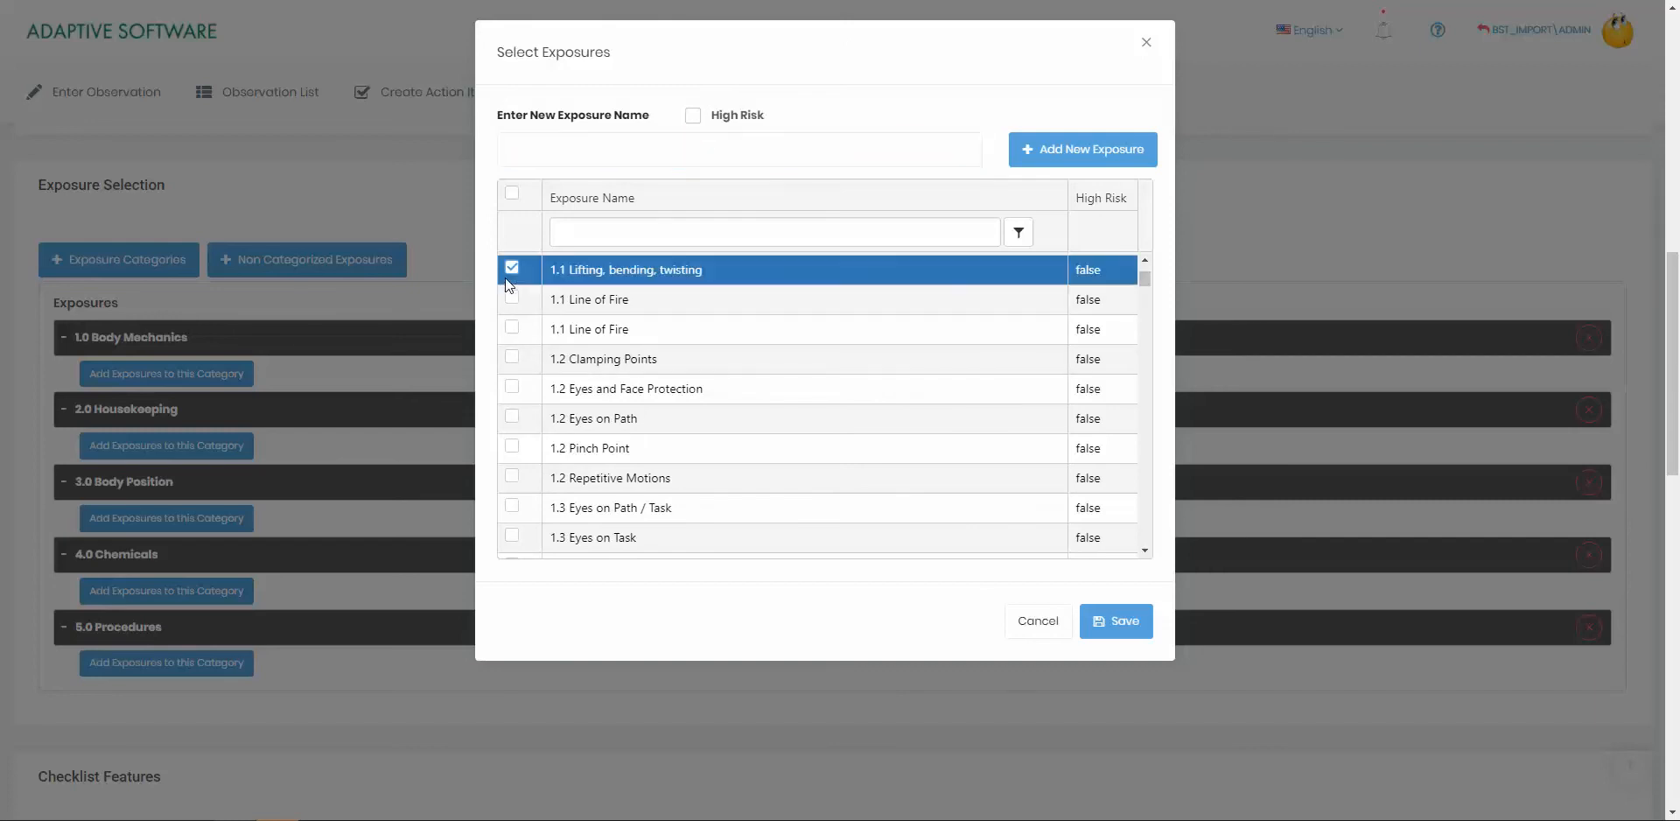
{"action": "left_click", "coordinate": [512, 359]}
{"action": "scroll", "coordinate": [512, 485], "scroll_direction": "down", "scroll_amount": 2}
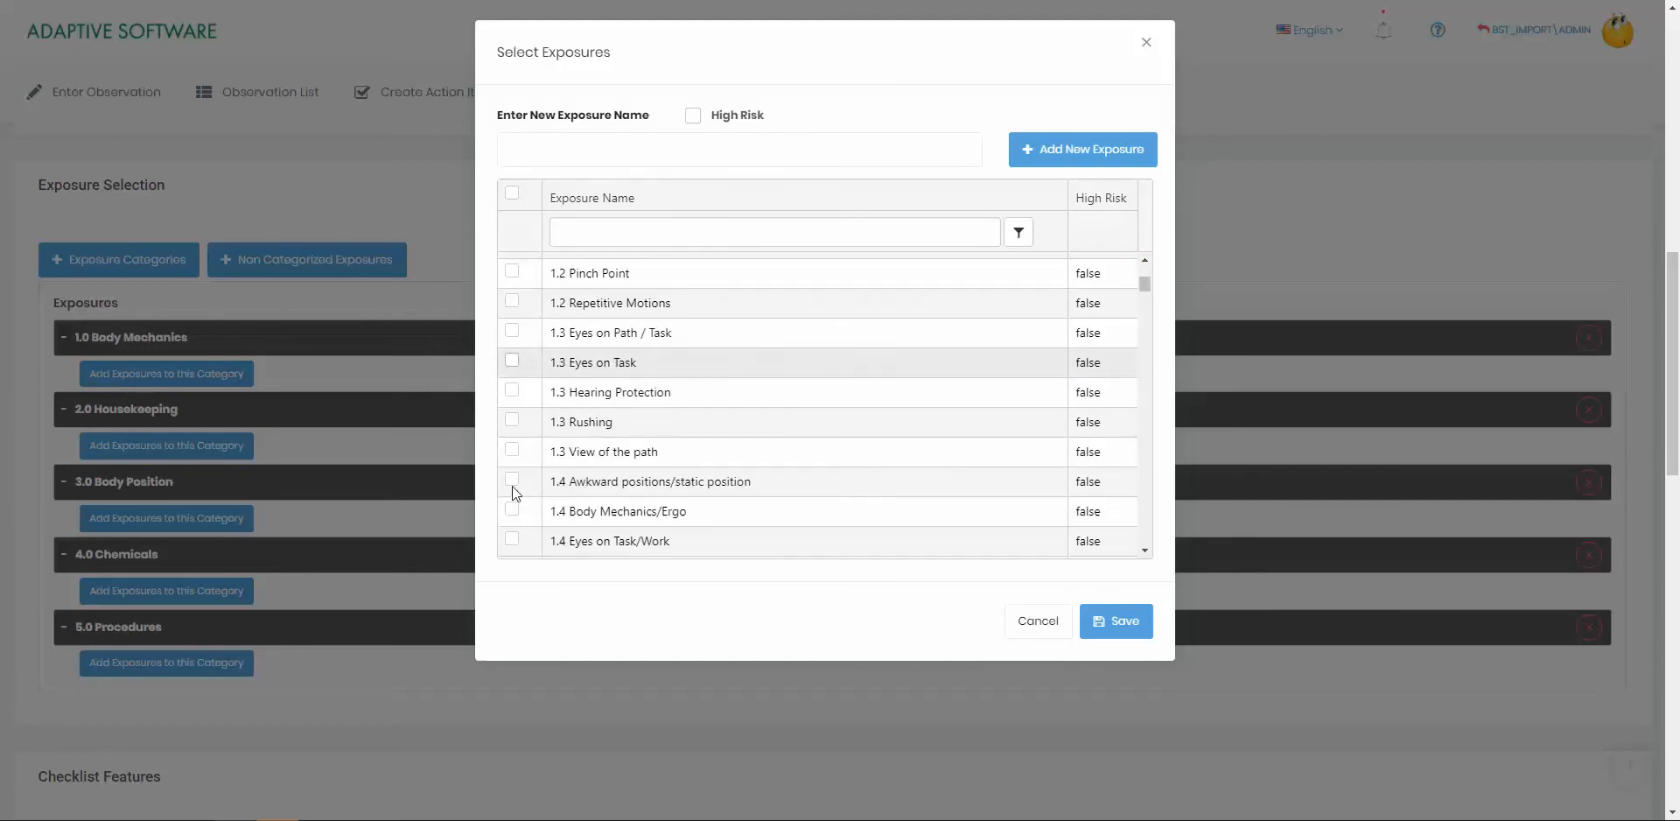
{"action": "left_click", "coordinate": [512, 331]}
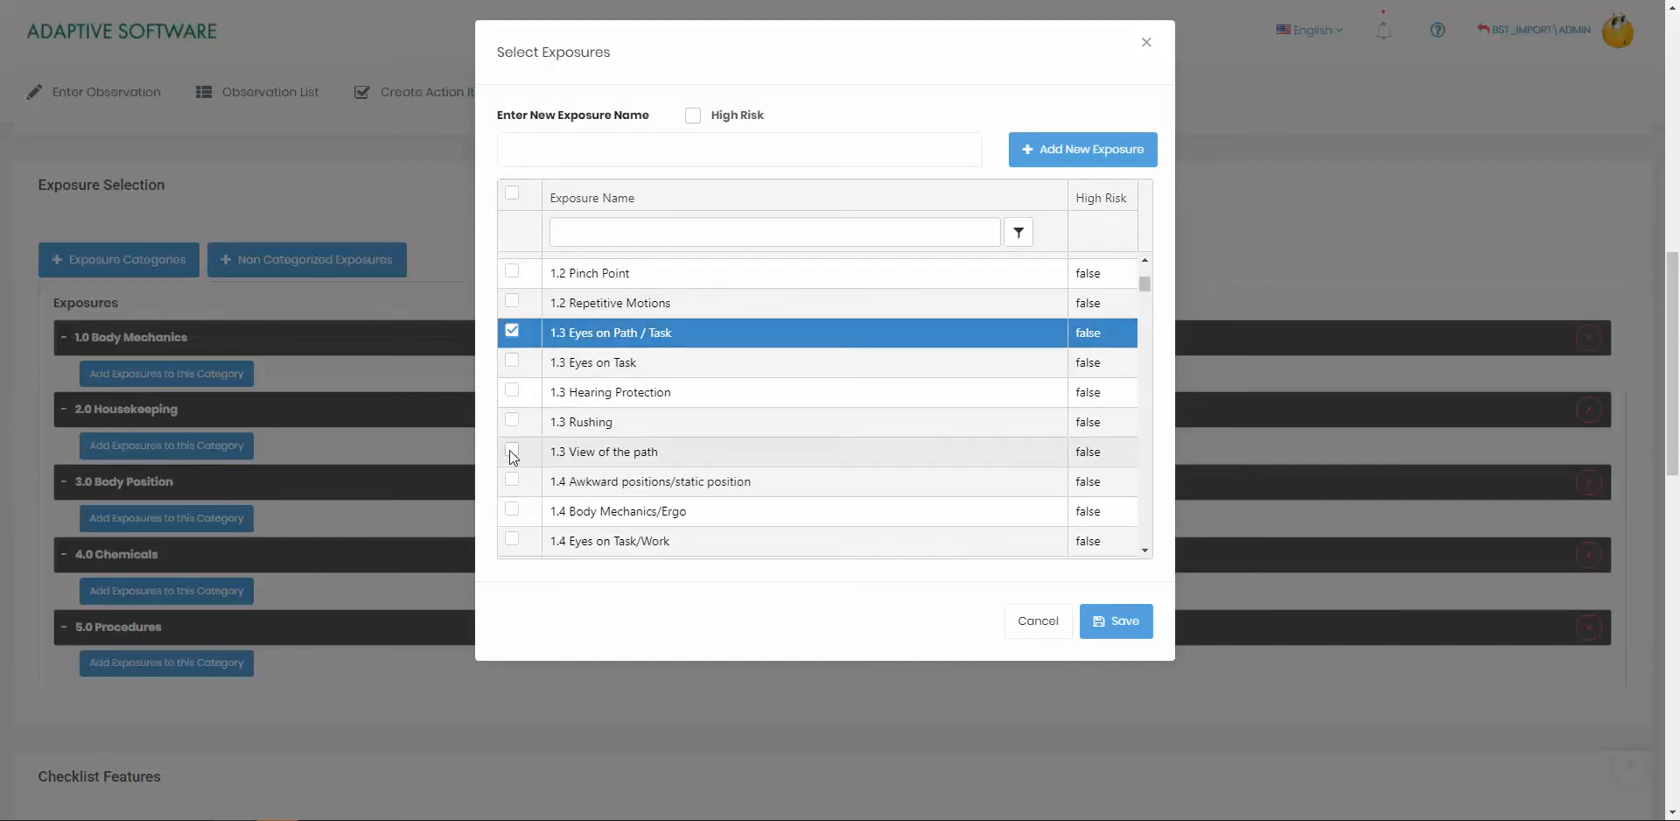
{"action": "left_click", "coordinate": [511, 451]}
{"action": "left_click", "coordinate": [508, 448]}
{"action": "left_click", "coordinate": [513, 479]}
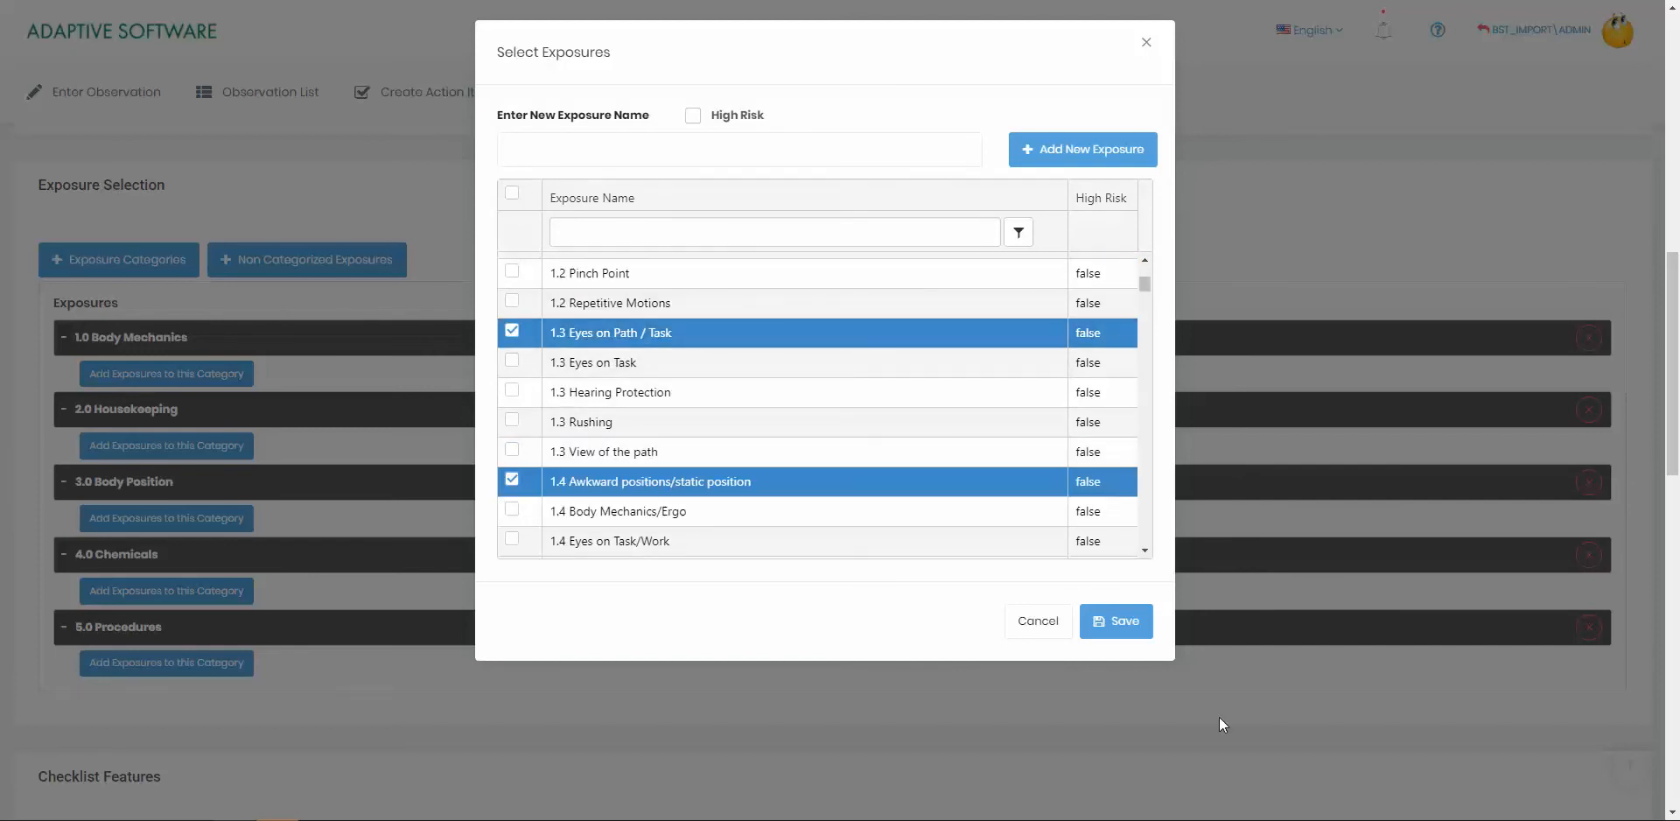
{"action": "left_click", "coordinate": [1129, 635]}
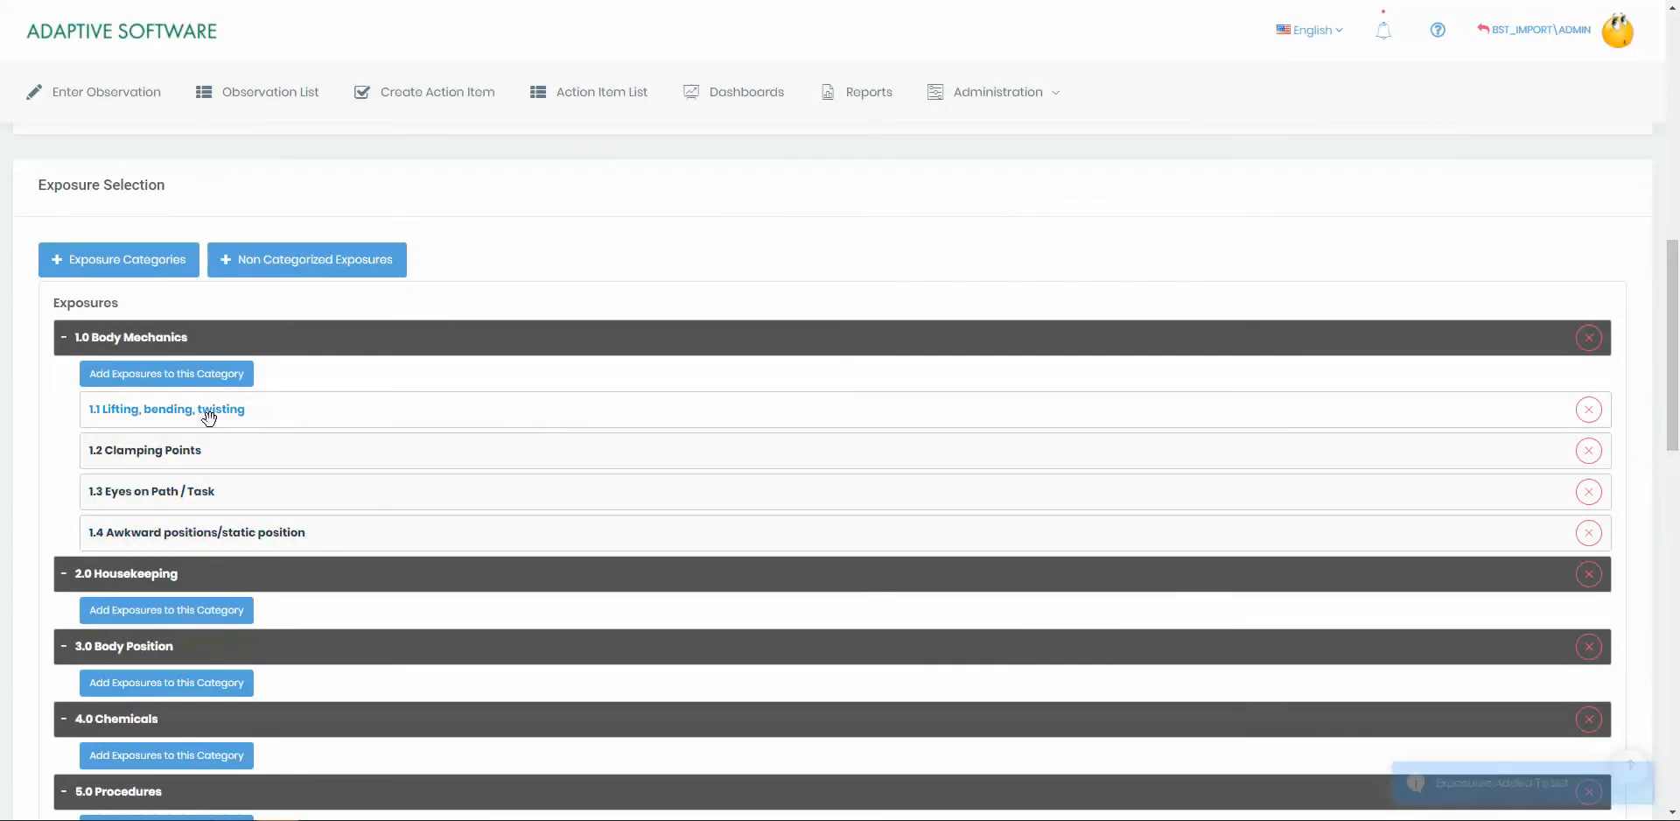
Swap exposures 1.1 and 1.4 within 1.0 Body Mechanics and put the four exposures back in numerical order.
{"action": "left_click_drag", "start_coordinate": [223, 532], "coordinate": [245, 399]}
{"action": "left_click_drag", "start_coordinate": [232, 449], "coordinate": [225, 539]}
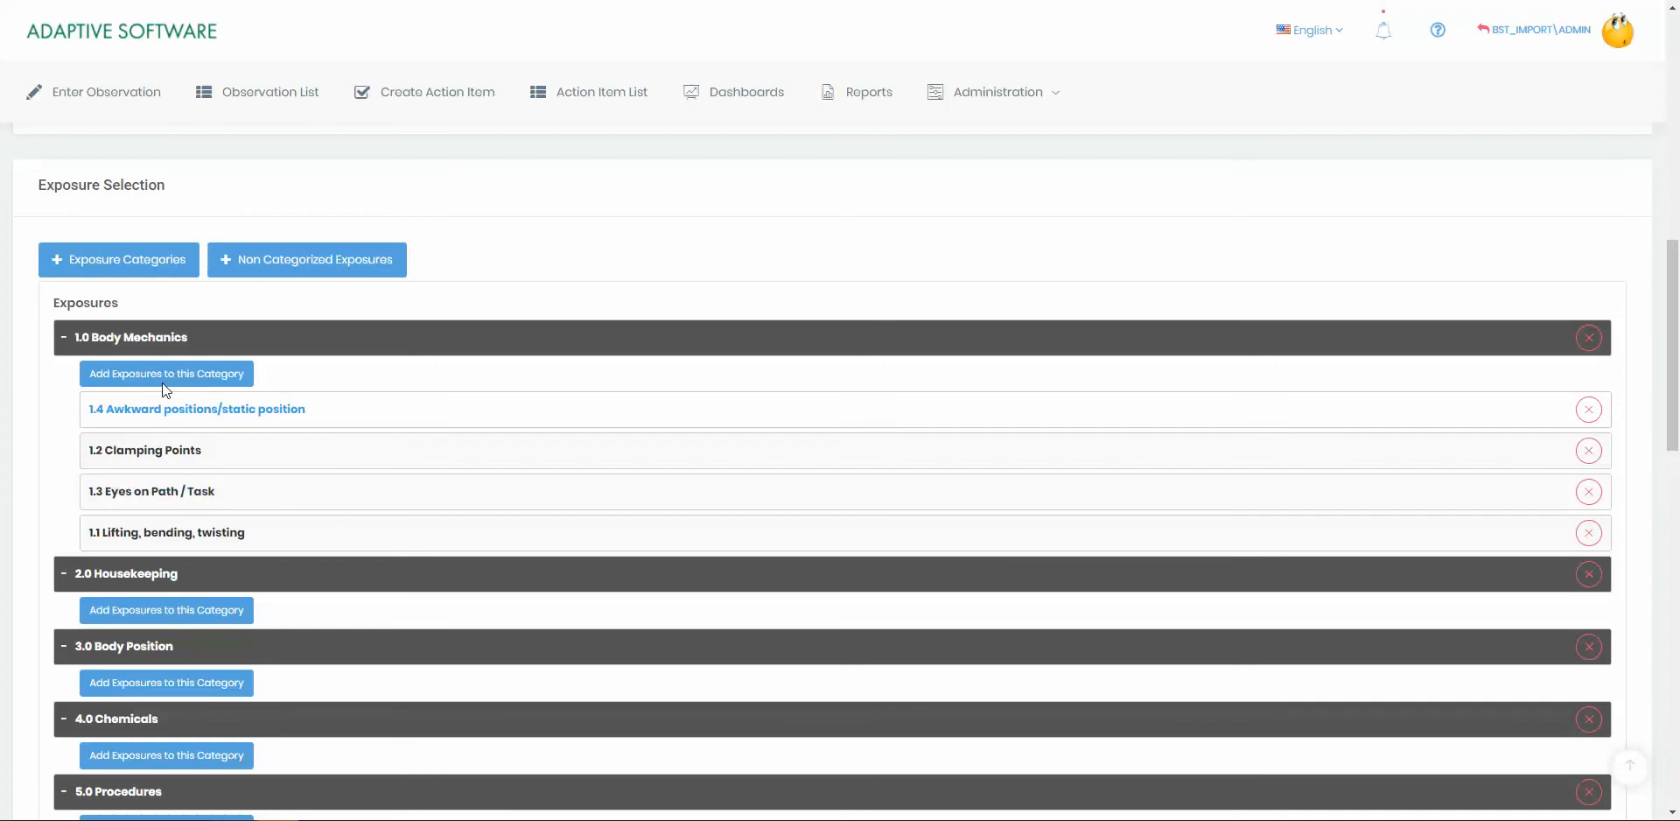
{"action": "left_click_drag", "start_coordinate": [169, 536], "coordinate": [173, 399]}
{"action": "mouse_move", "coordinate": [176, 473]}
{"action": "left_mouse_down"}
{"action": "mouse_move", "coordinate": [176, 424]}
{"action": "mouse_move", "coordinate": [179, 446]}
{"action": "left_mouse_up"}
{"action": "left_click_drag", "start_coordinate": [187, 529], "coordinate": [127, 487]}
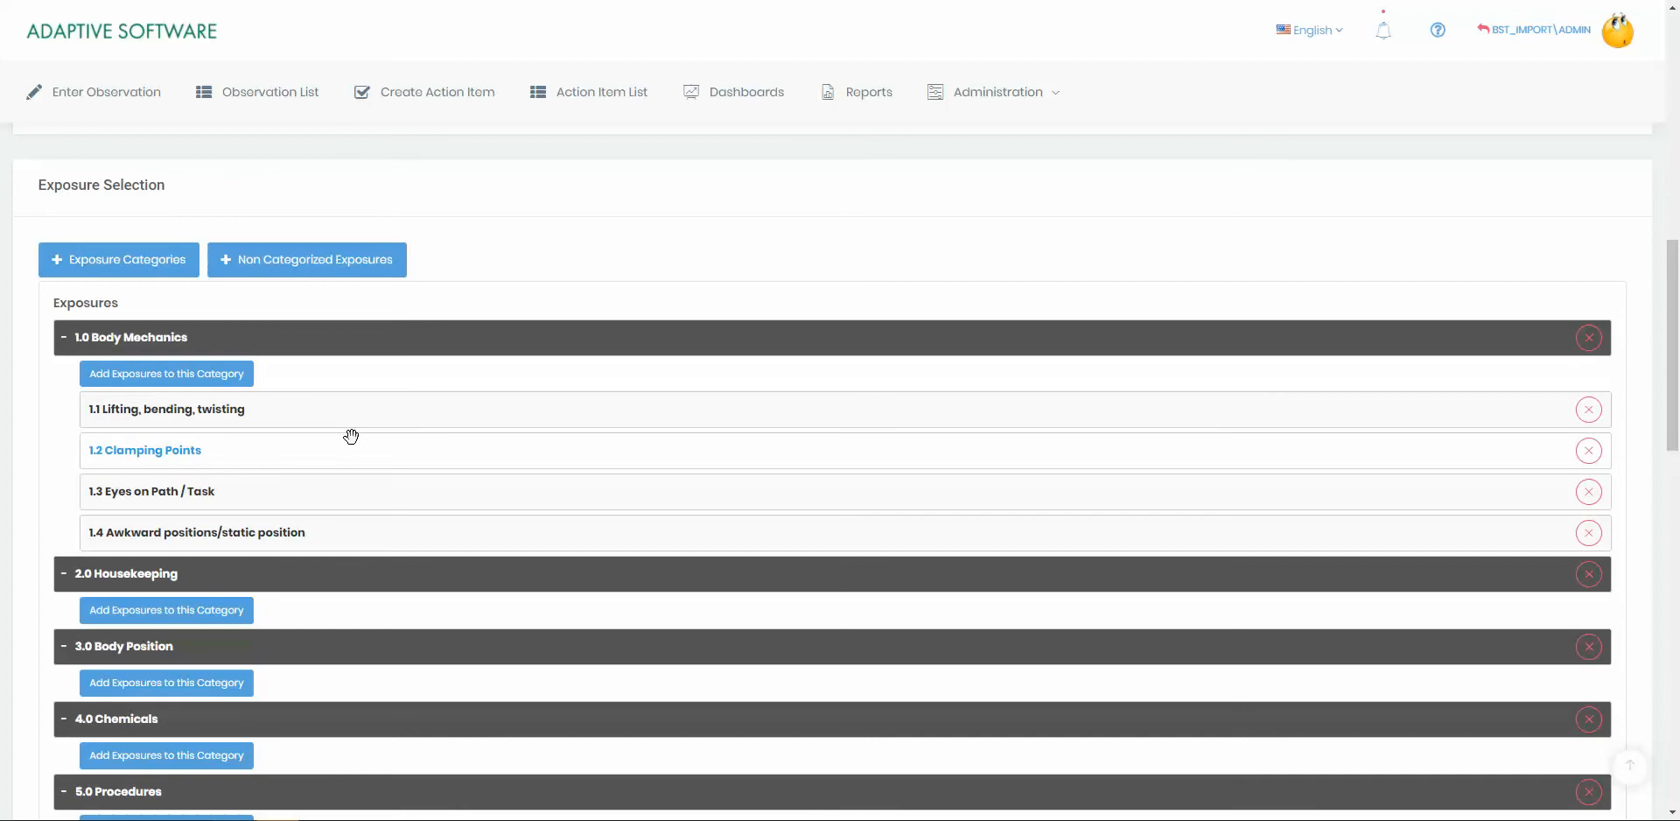
Open the exposure selection for 2.0 Housekeeping and select Condition, De-energize equipment/LOTOTO and Fall Protection.
{"action": "scroll", "coordinate": [341, 454], "scroll_direction": "down", "scroll_amount": 2}
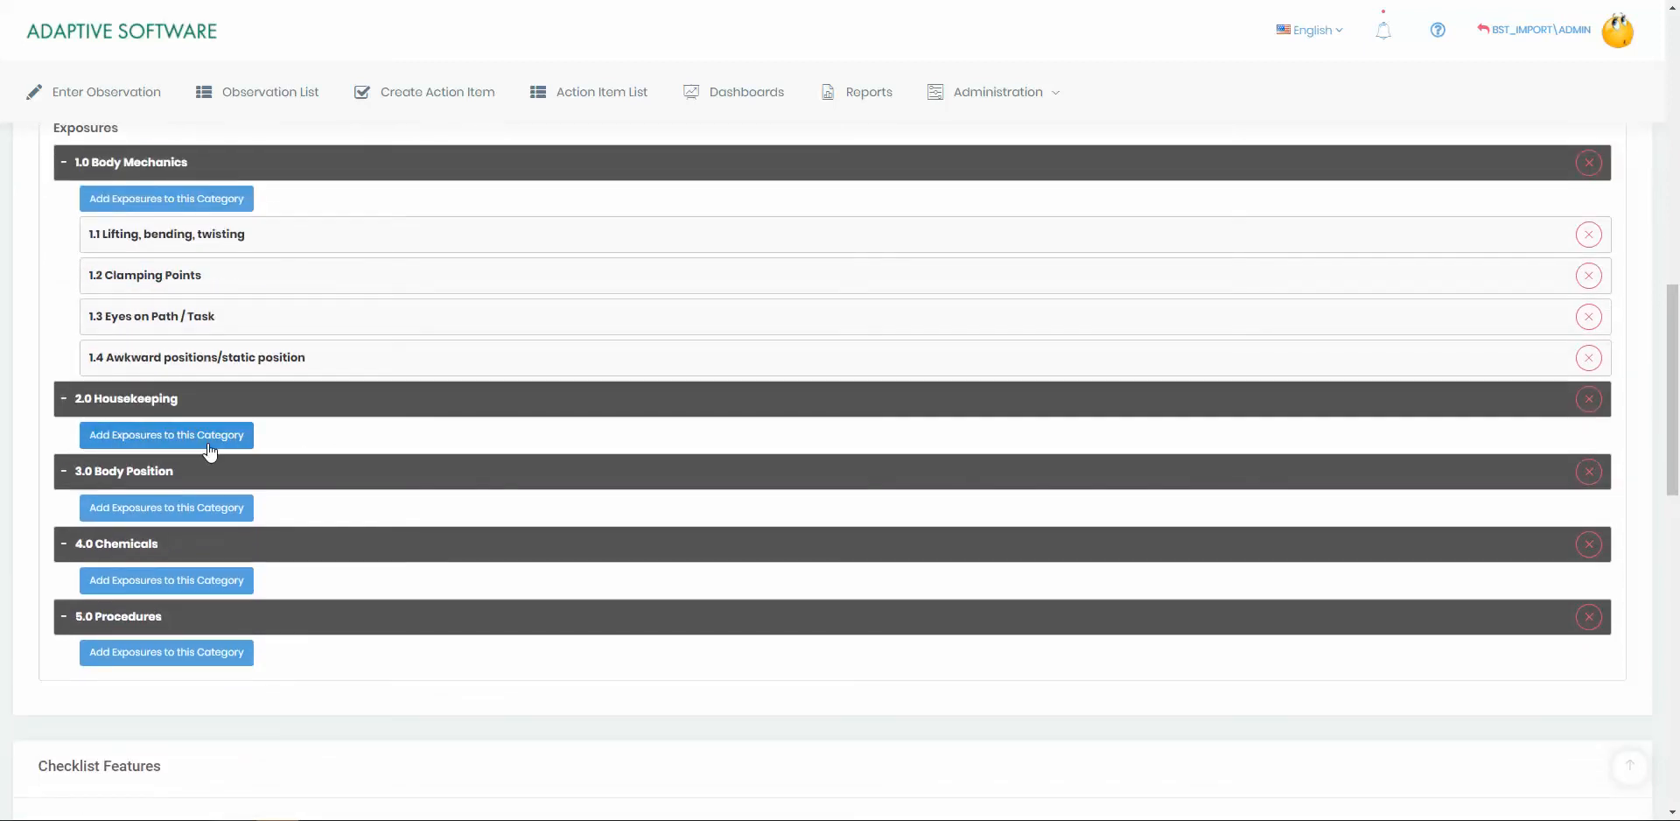
{"action": "left_click", "coordinate": [225, 446]}
{"action": "scroll", "coordinate": [612, 422], "scroll_direction": "down", "scroll_amount": 8}
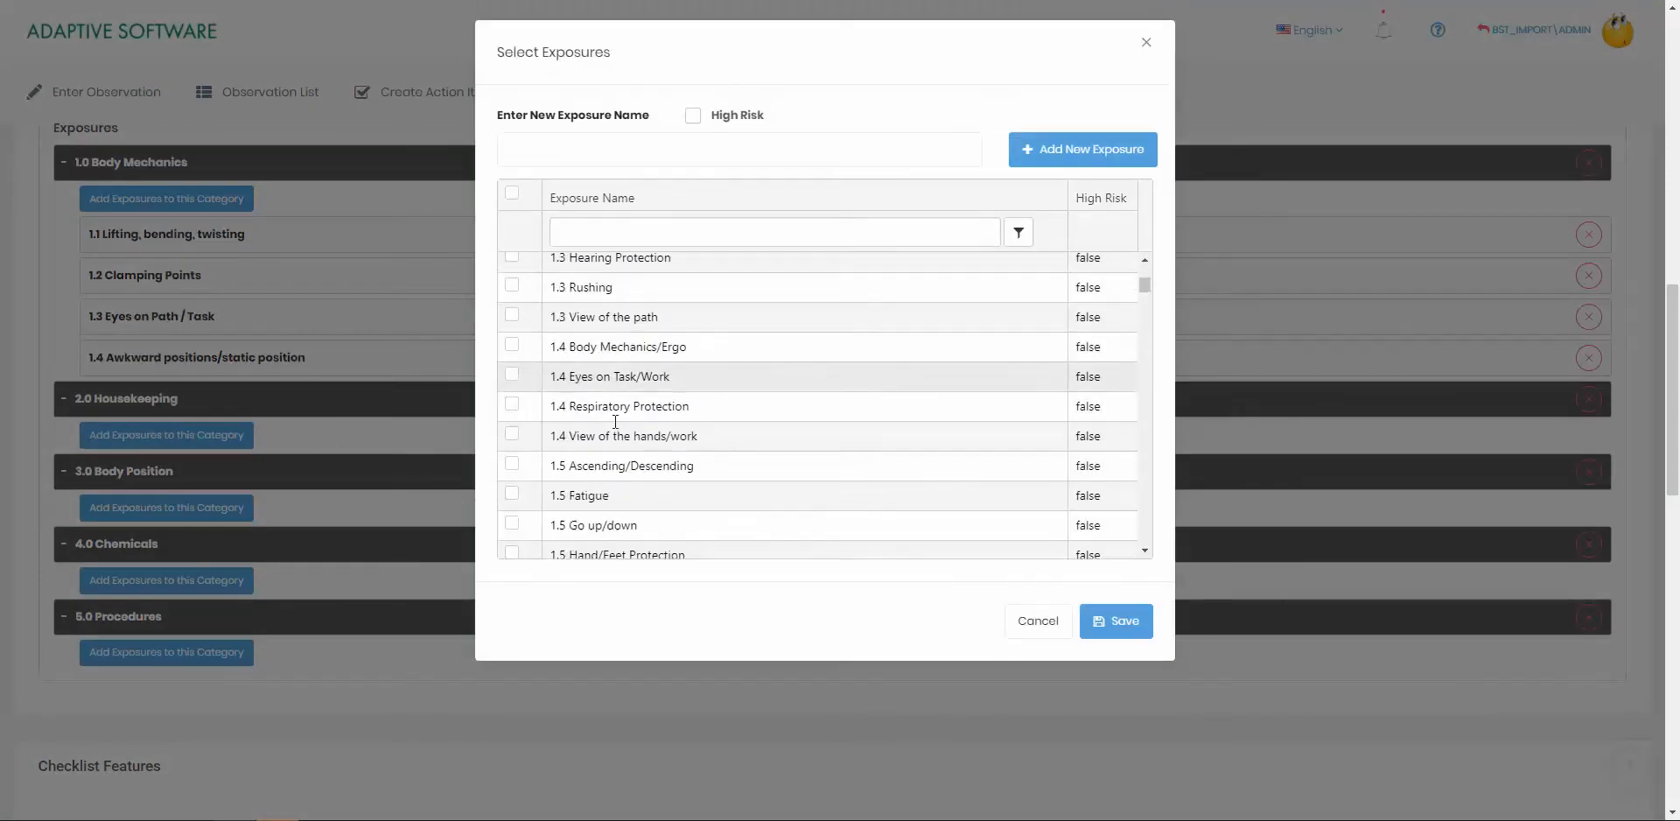
{"action": "scroll", "coordinate": [612, 421], "scroll_direction": "down", "scroll_amount": 15}
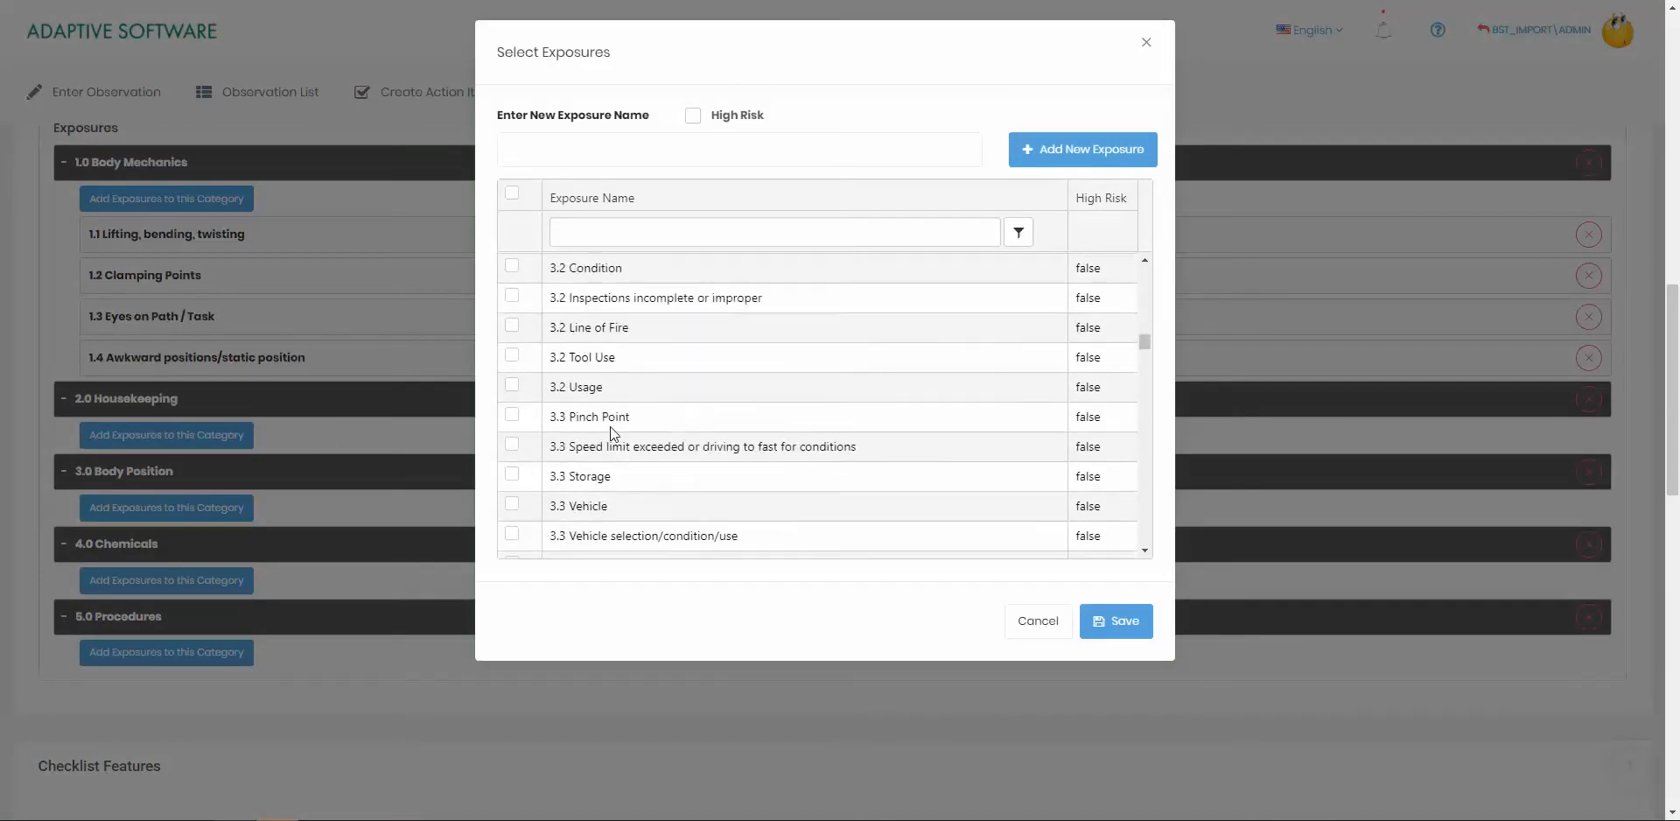
{"action": "scroll", "coordinate": [611, 427], "scroll_direction": "down", "scroll_amount": 15}
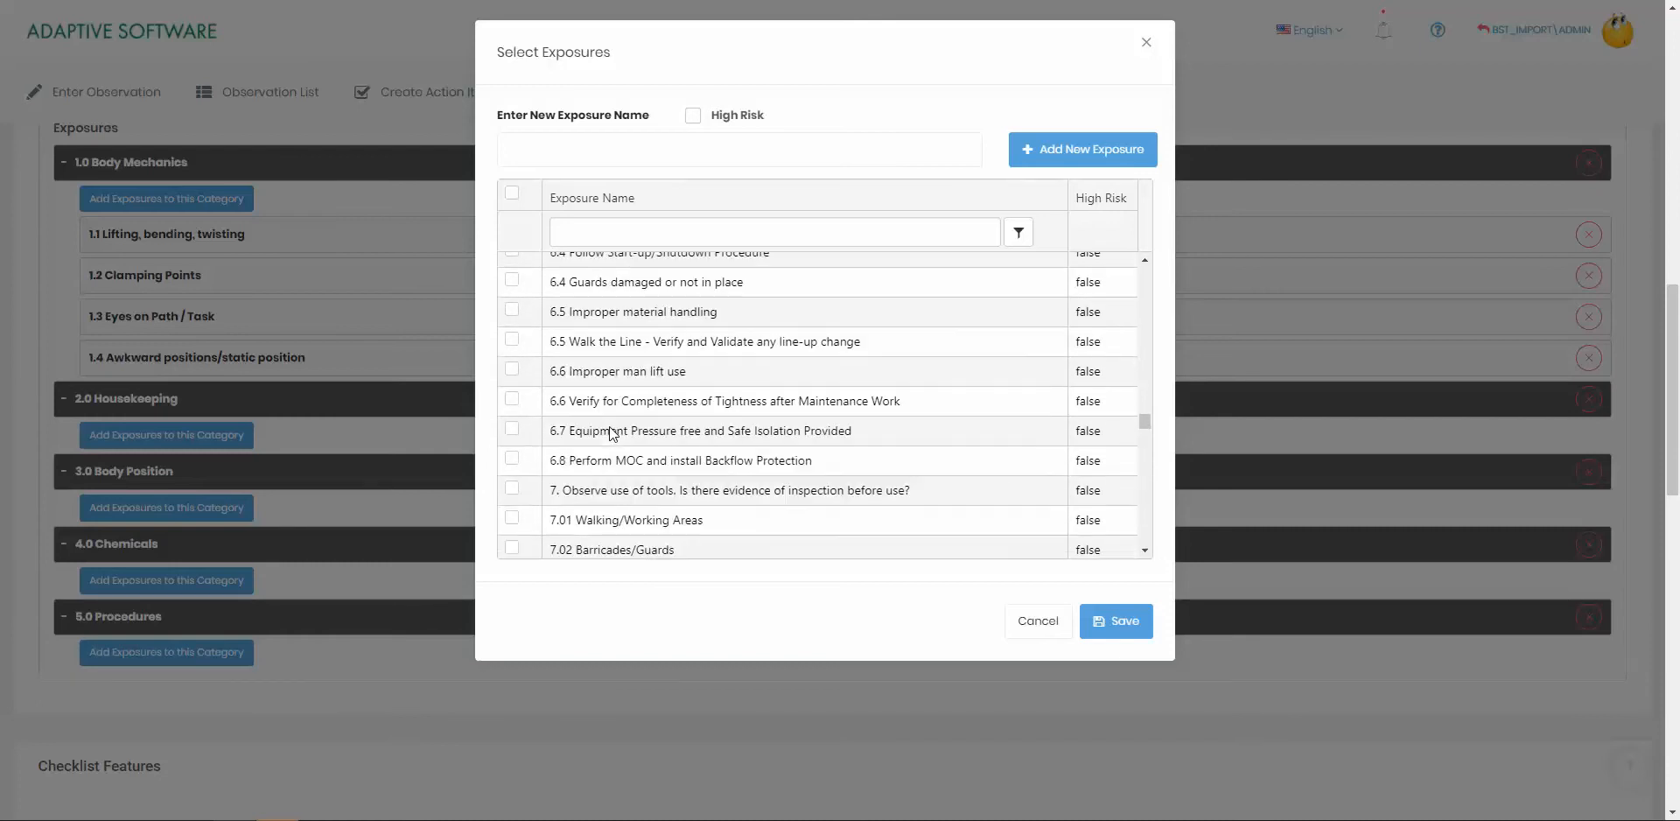
{"action": "scroll", "coordinate": [609, 427], "scroll_direction": "down", "scroll_amount": 12}
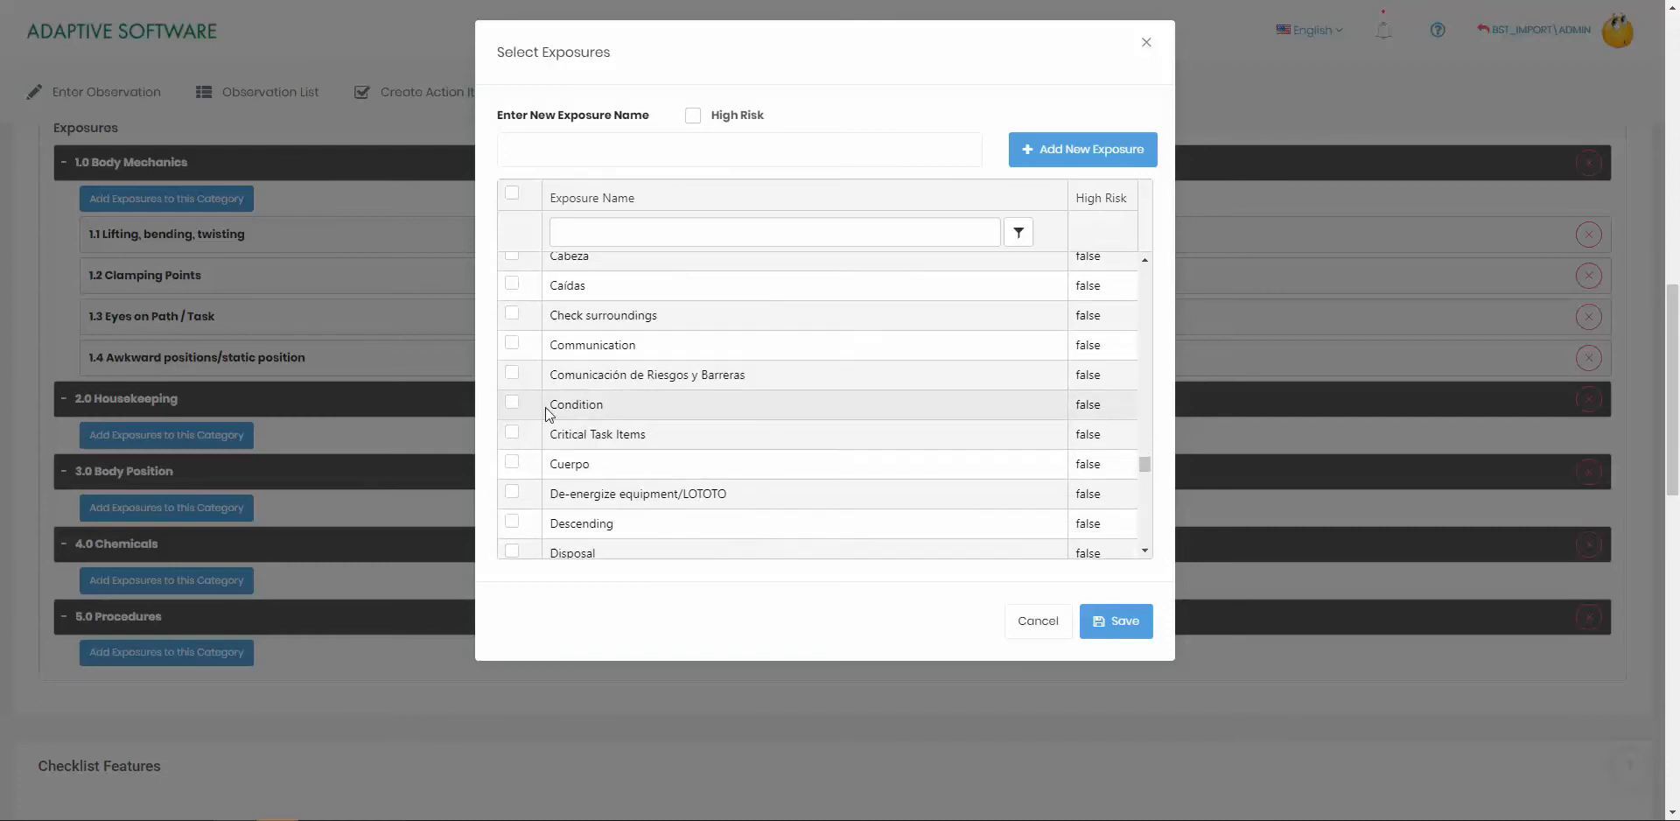
{"action": "left_click", "coordinate": [518, 406]}
{"action": "left_click", "coordinate": [516, 493]}
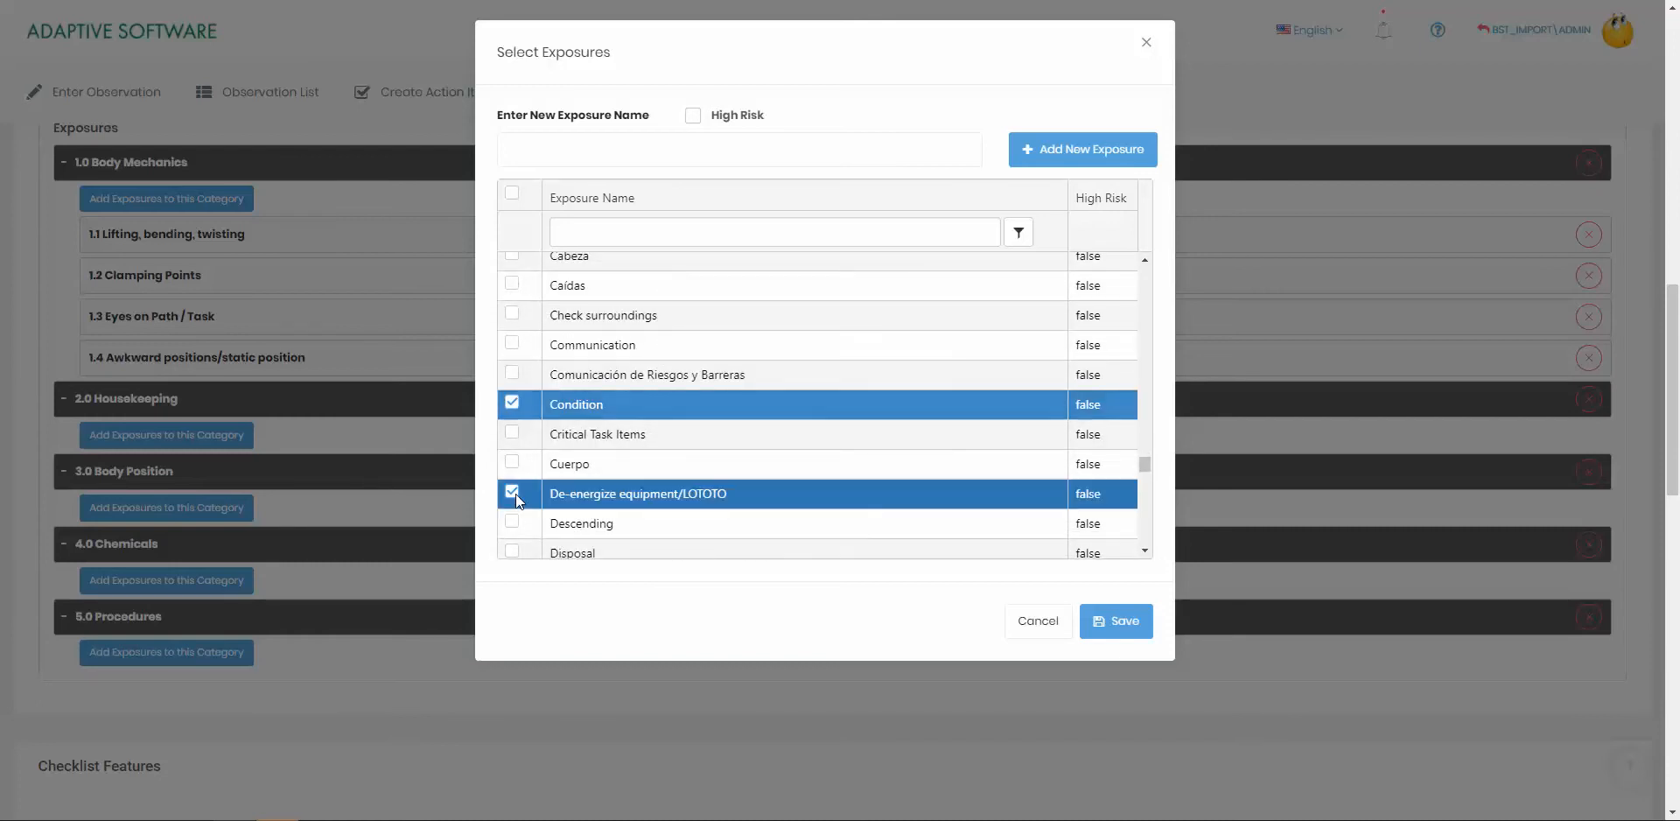
{"action": "scroll", "coordinate": [518, 488], "scroll_direction": "down", "scroll_amount": 1}
{"action": "scroll", "coordinate": [518, 488], "scroll_direction": "down", "scroll_amount": 4}
{"action": "left_click", "coordinate": [513, 473]}
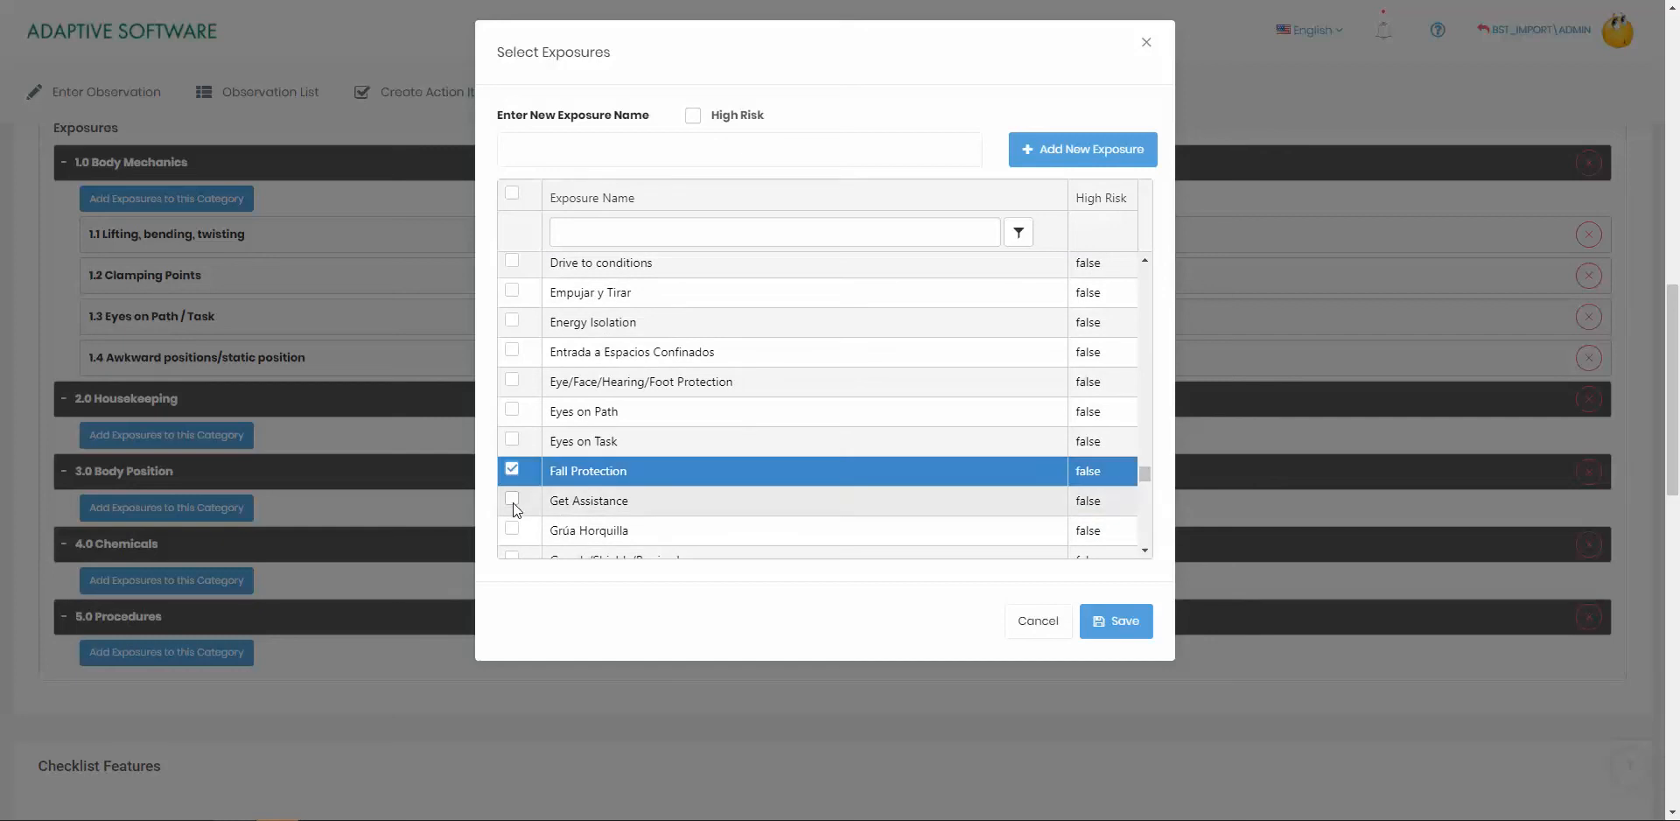
Also select Levantar y Bajar Cargas, the Keep body clear of line-of-fire exposure and Line of Fire, and save the selection to 2.0 Housekeeping.
{"action": "scroll", "coordinate": [513, 502], "scroll_direction": "down", "scroll_amount": 4}
{"action": "left_click", "coordinate": [512, 506]}
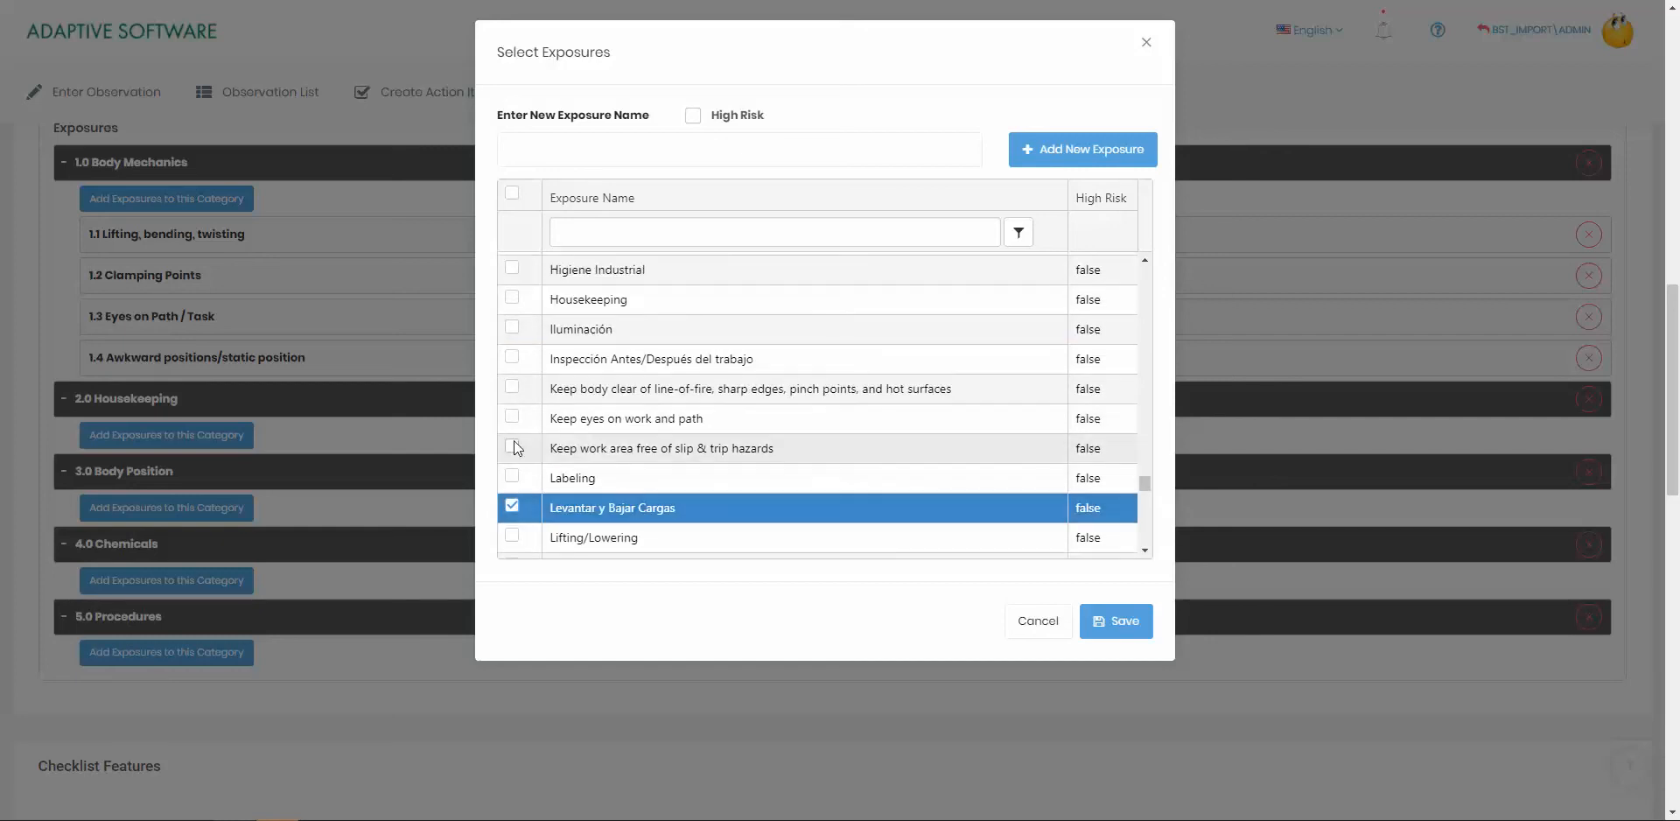
{"action": "left_click", "coordinate": [514, 389]}
{"action": "scroll", "coordinate": [515, 404], "scroll_direction": "down", "scroll_amount": 3}
{"action": "left_click", "coordinate": [514, 506]}
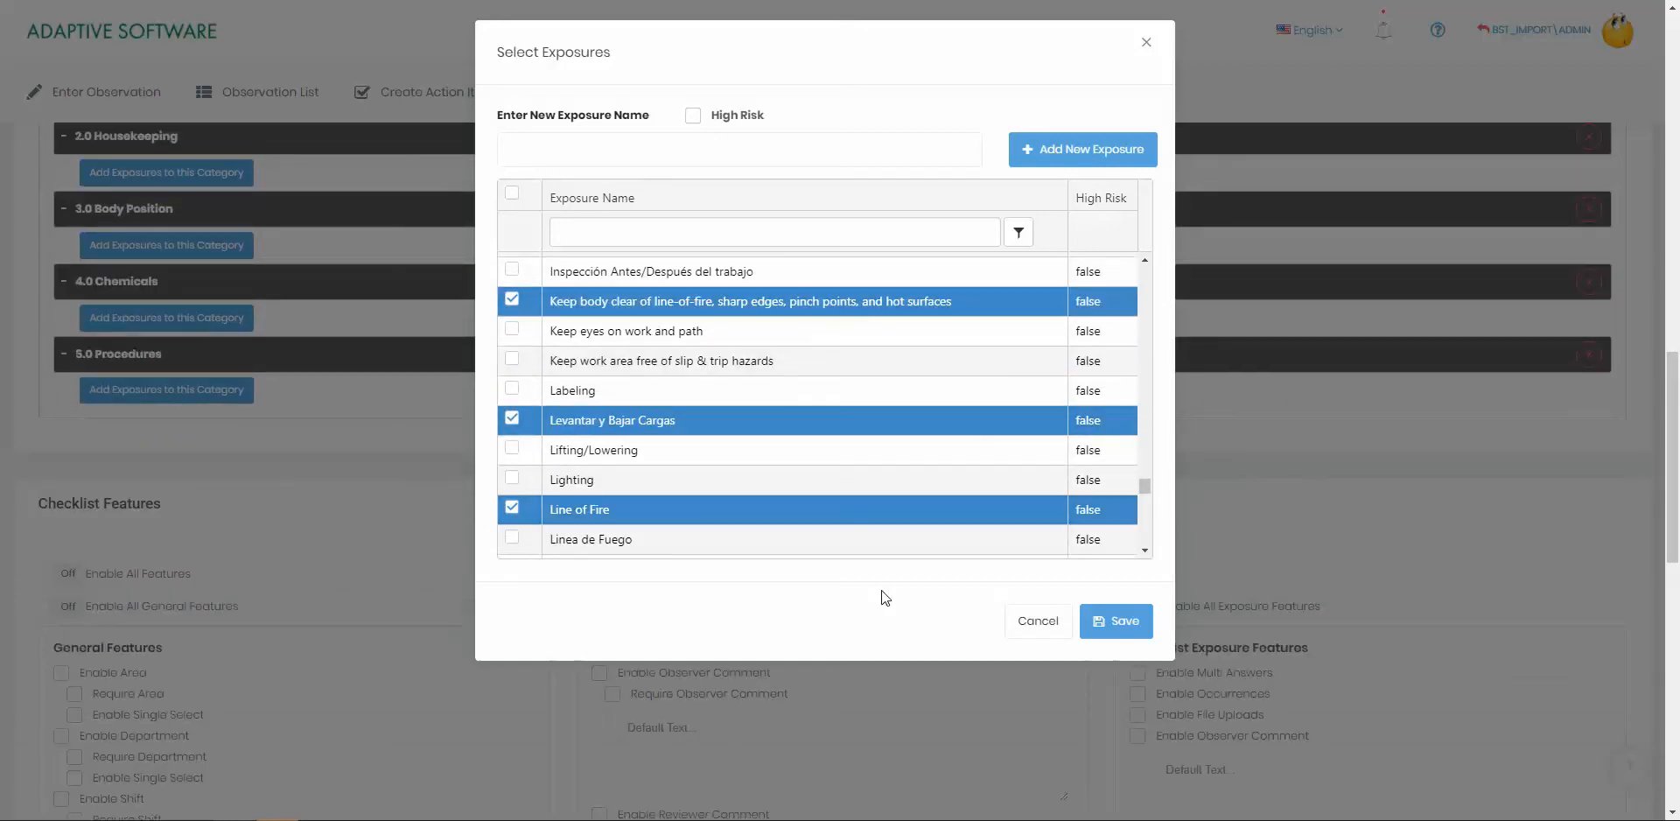
{"action": "left_click", "coordinate": [1115, 621]}
{"action": "scroll", "coordinate": [332, 512], "scroll_direction": "up", "scroll_amount": 1}
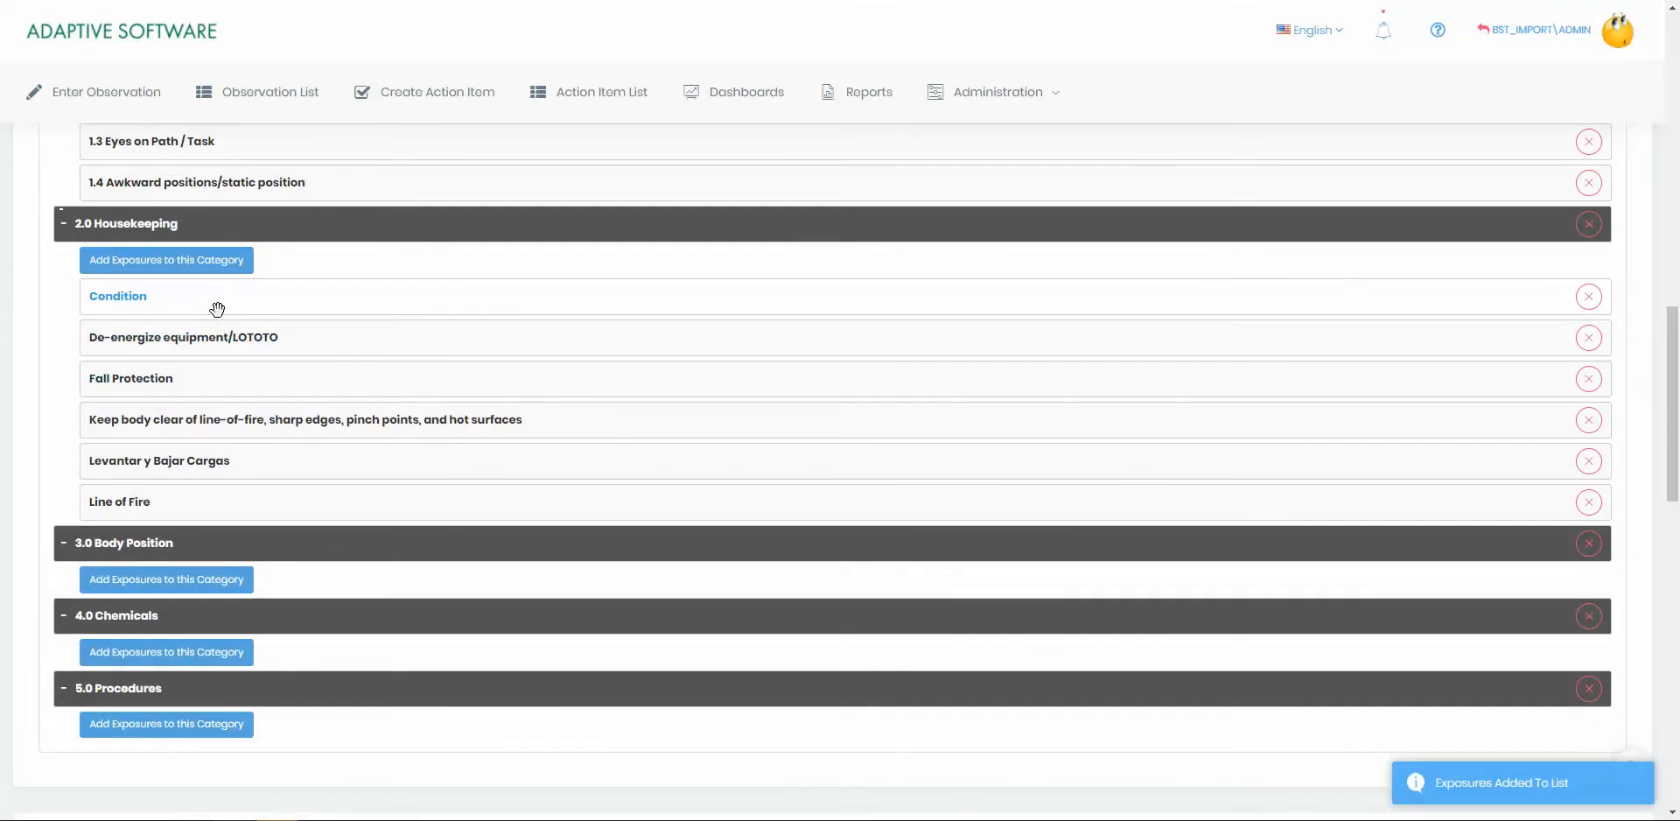
Move Line of Fire to the top of Housekeeping, the Keep body clear exposure into Body Mechanics above 1.4, and De-energize equipment/LOTOTO into Body Position.
{"action": "left_click_drag", "start_coordinate": [214, 501], "coordinate": [245, 302]}
{"action": "scroll", "coordinate": [307, 465], "scroll_direction": "up", "scroll_amount": 1}
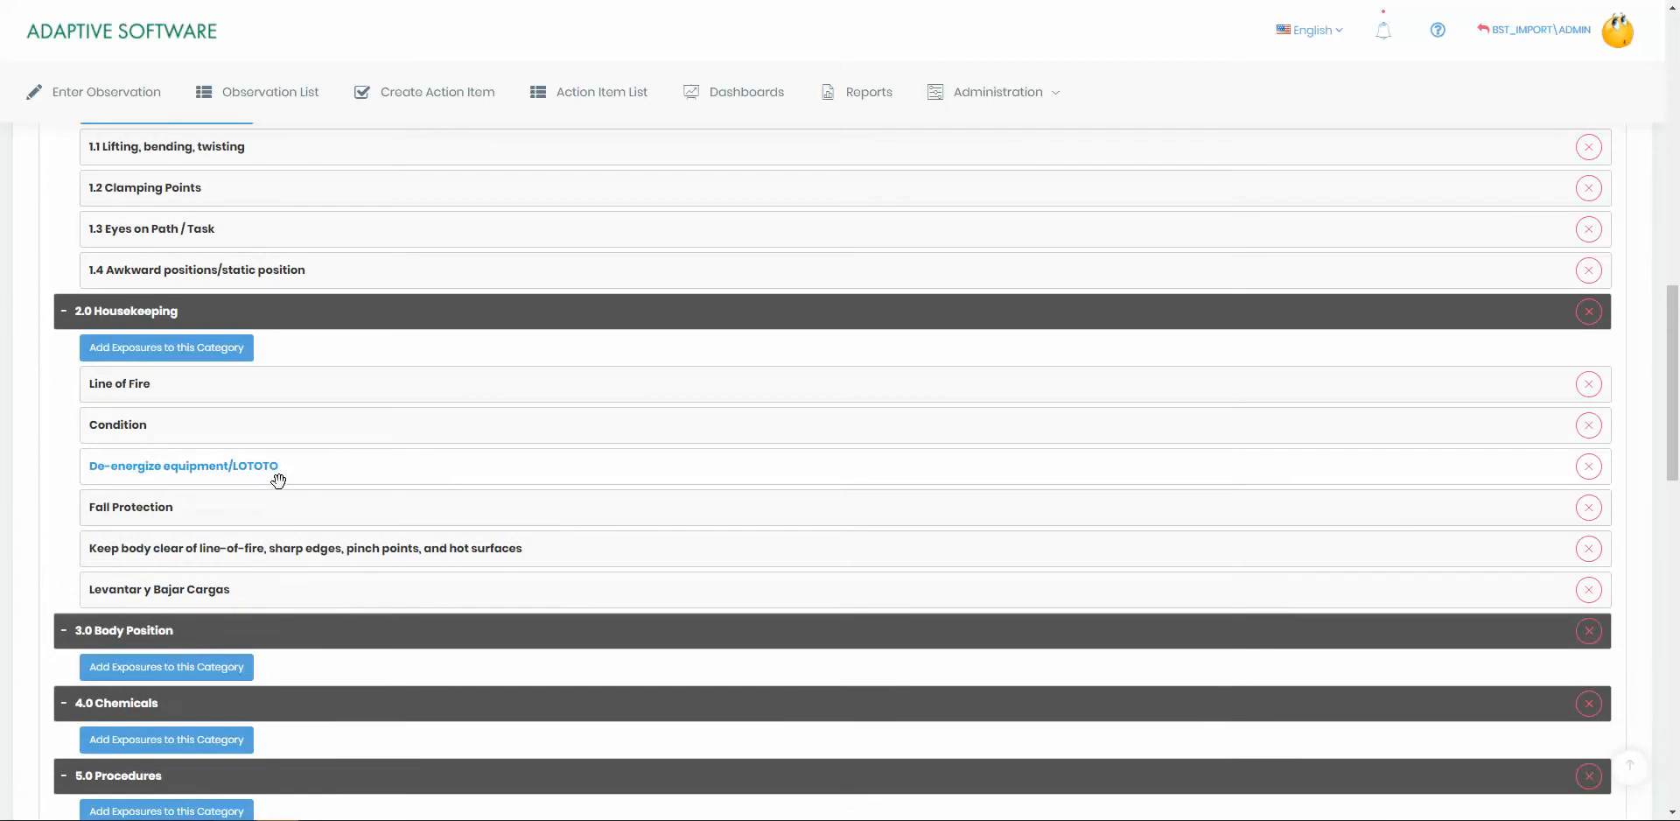
{"action": "left_click_drag", "start_coordinate": [274, 476], "coordinate": [328, 225]}
{"action": "scroll", "coordinate": [338, 394], "scroll_direction": "up", "scroll_amount": 2}
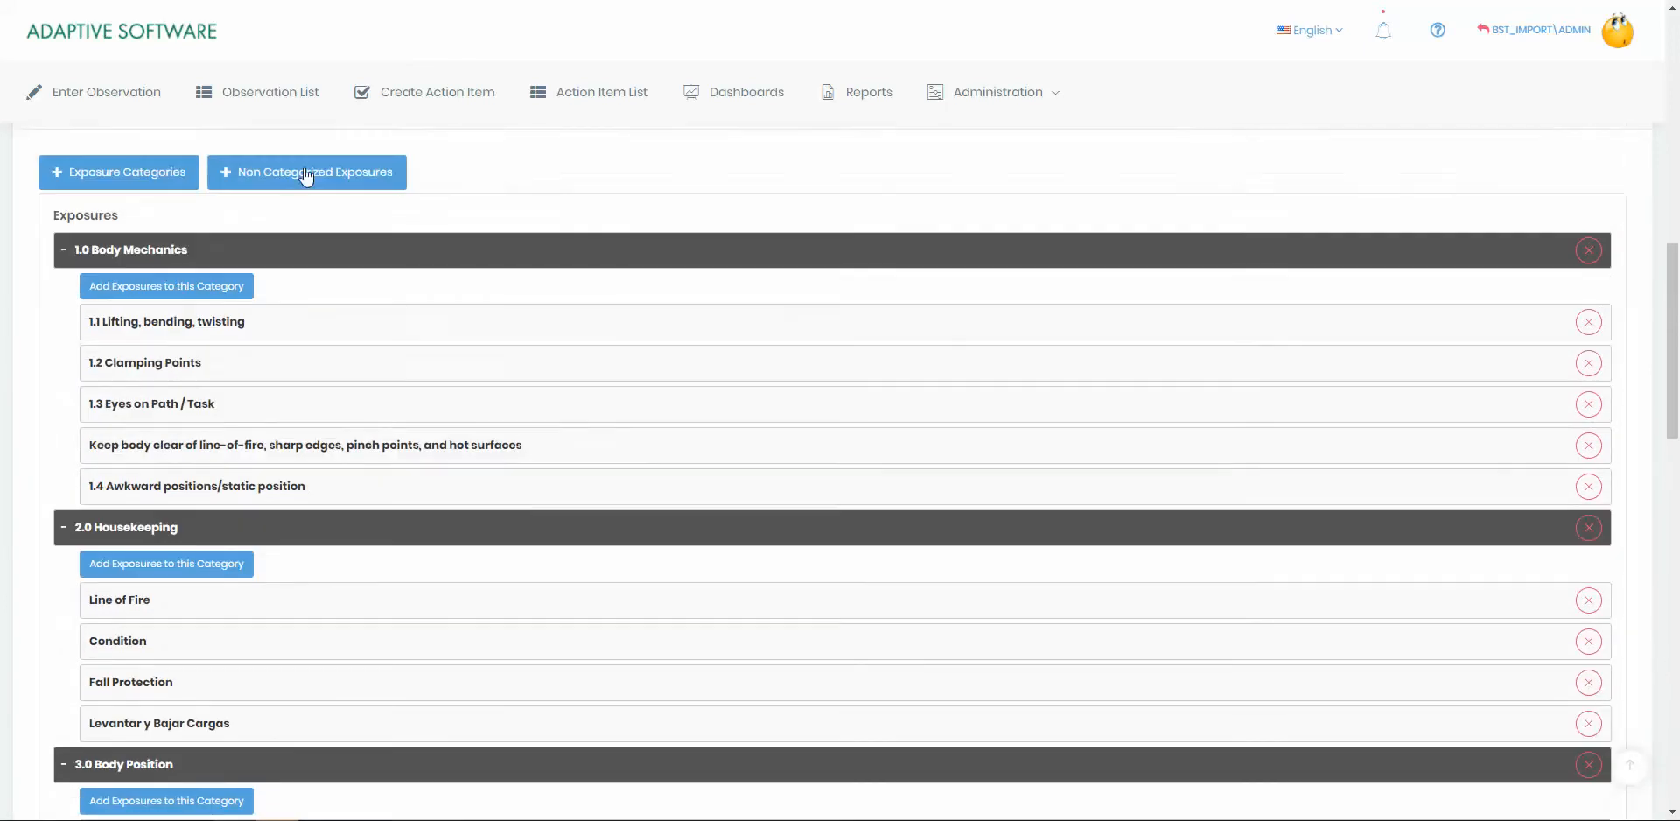
Turn Enable All Features and Enable All General Features on and back off in the checklist features.
{"action": "scroll", "coordinate": [280, 537], "scroll_direction": "down", "scroll_amount": 2}
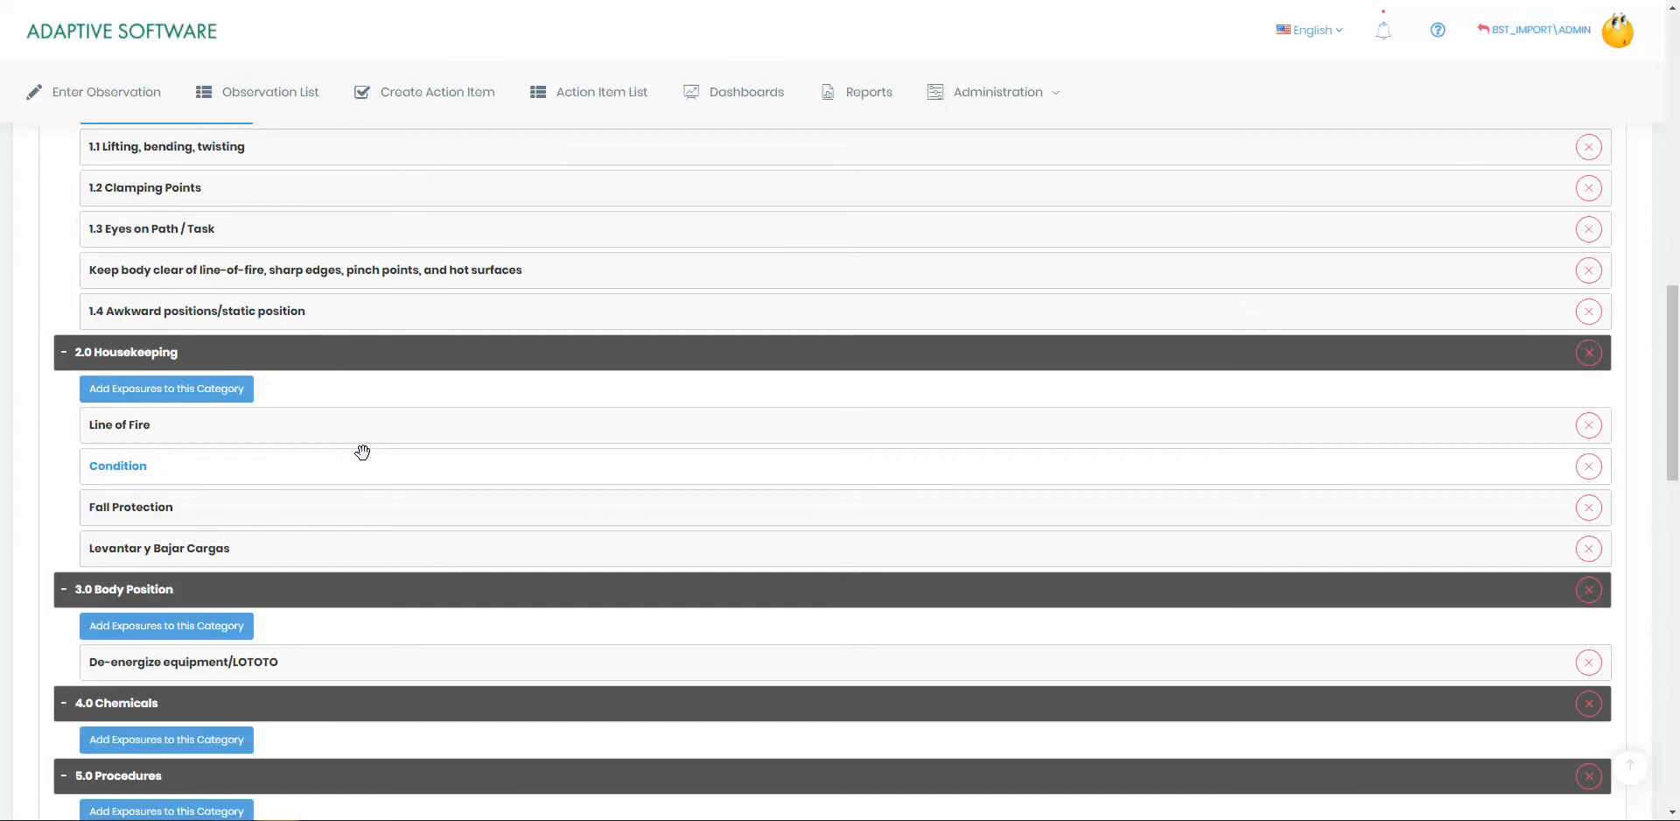
{"action": "scroll", "coordinate": [364, 450], "scroll_direction": "down", "scroll_amount": 1}
{"action": "scroll", "coordinate": [360, 454], "scroll_direction": "down", "scroll_amount": 1}
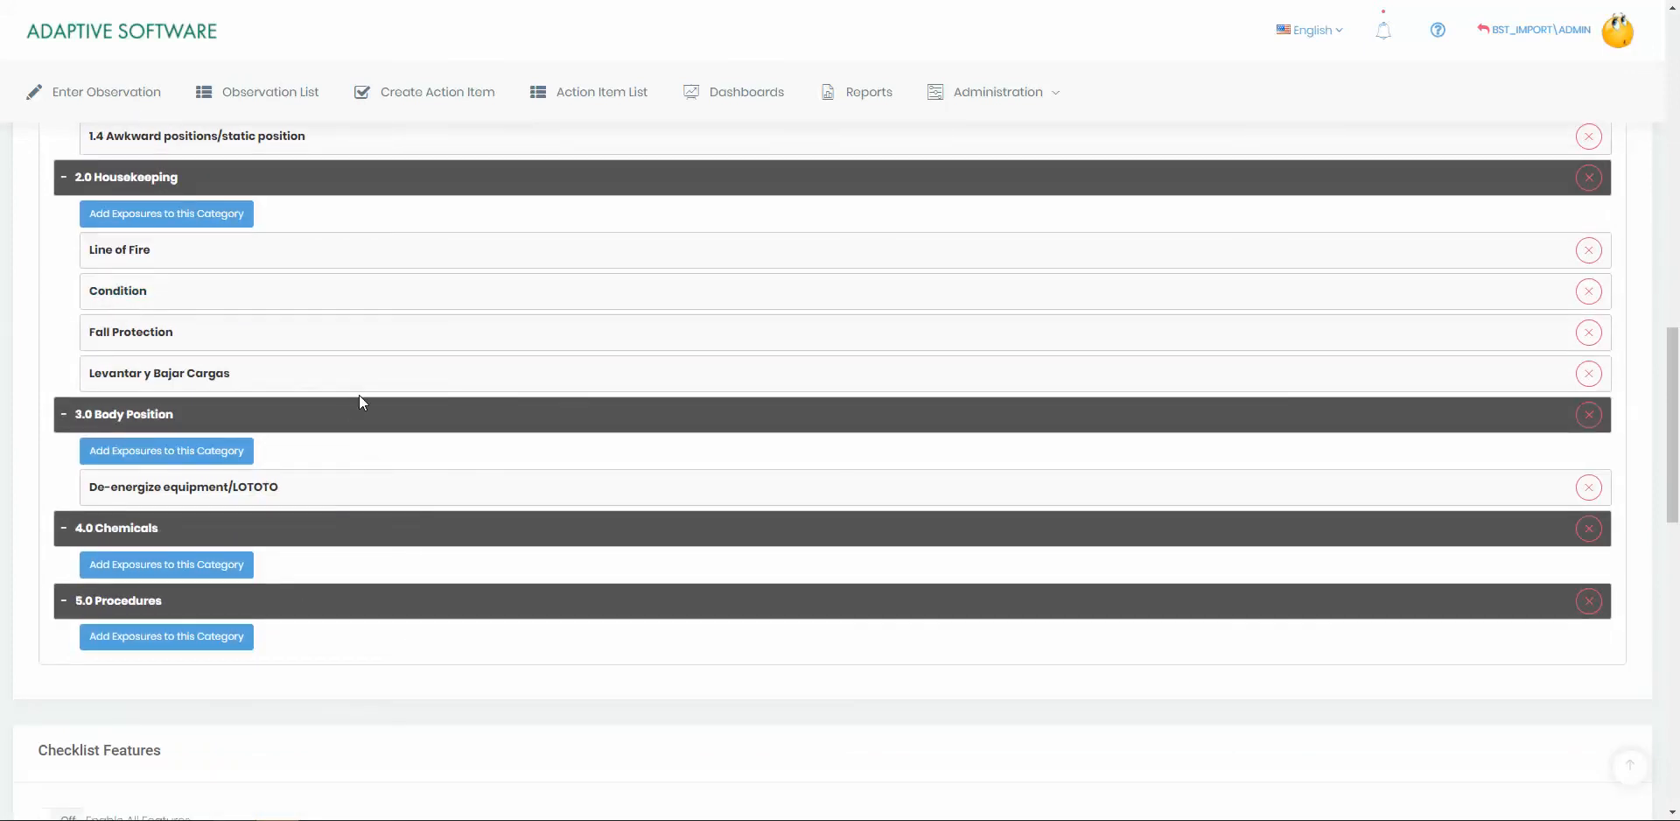
{"action": "scroll", "coordinate": [345, 398], "scroll_direction": "down", "scroll_amount": 5}
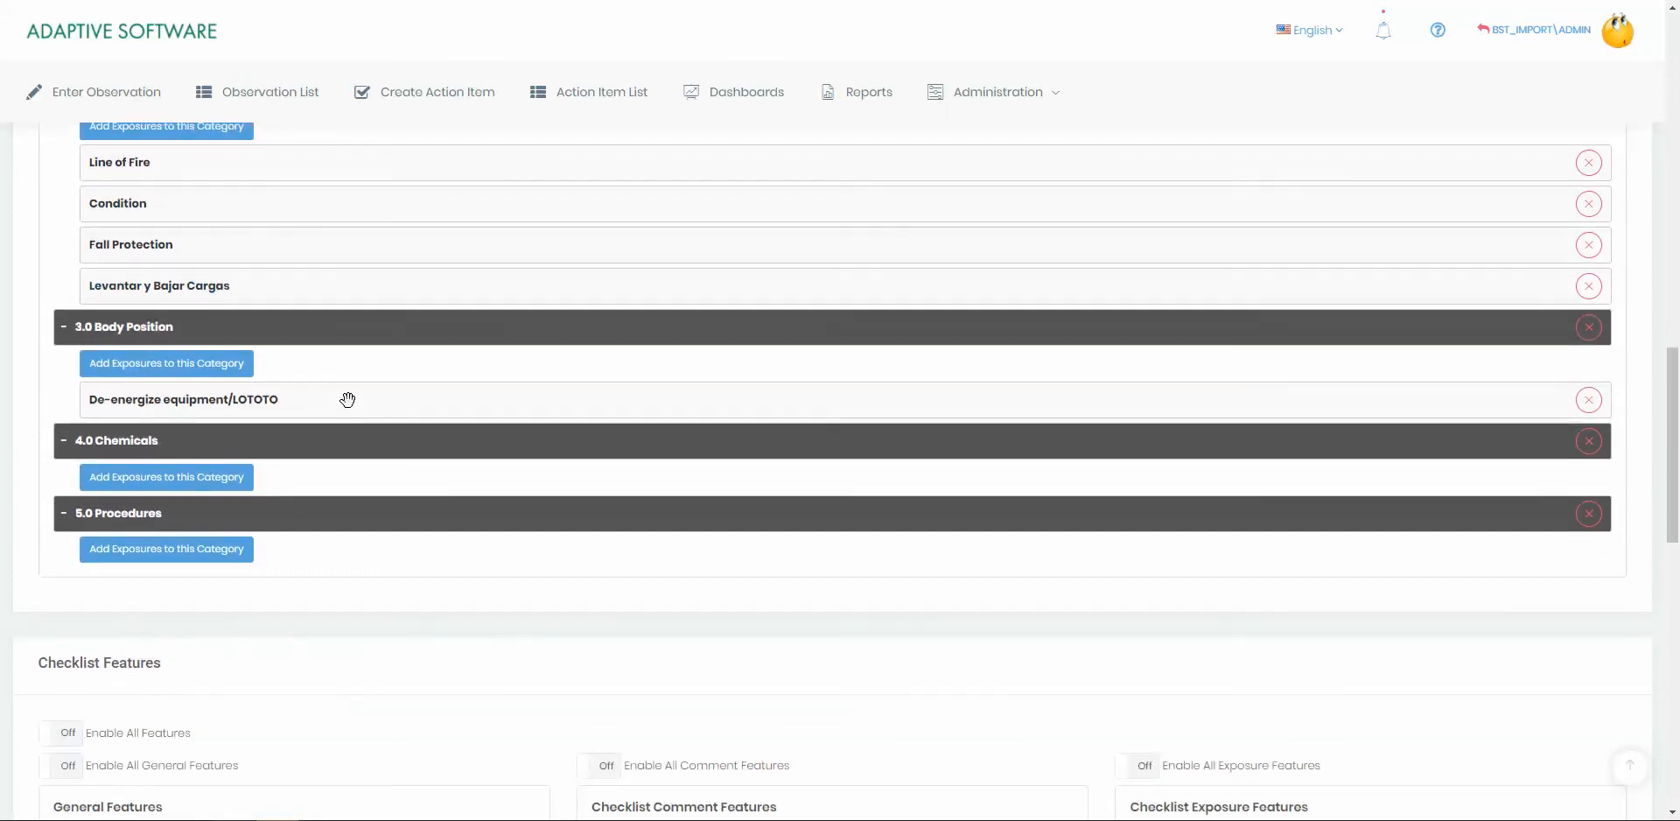
{"action": "scroll", "coordinate": [390, 355], "scroll_direction": "down", "scroll_amount": 2}
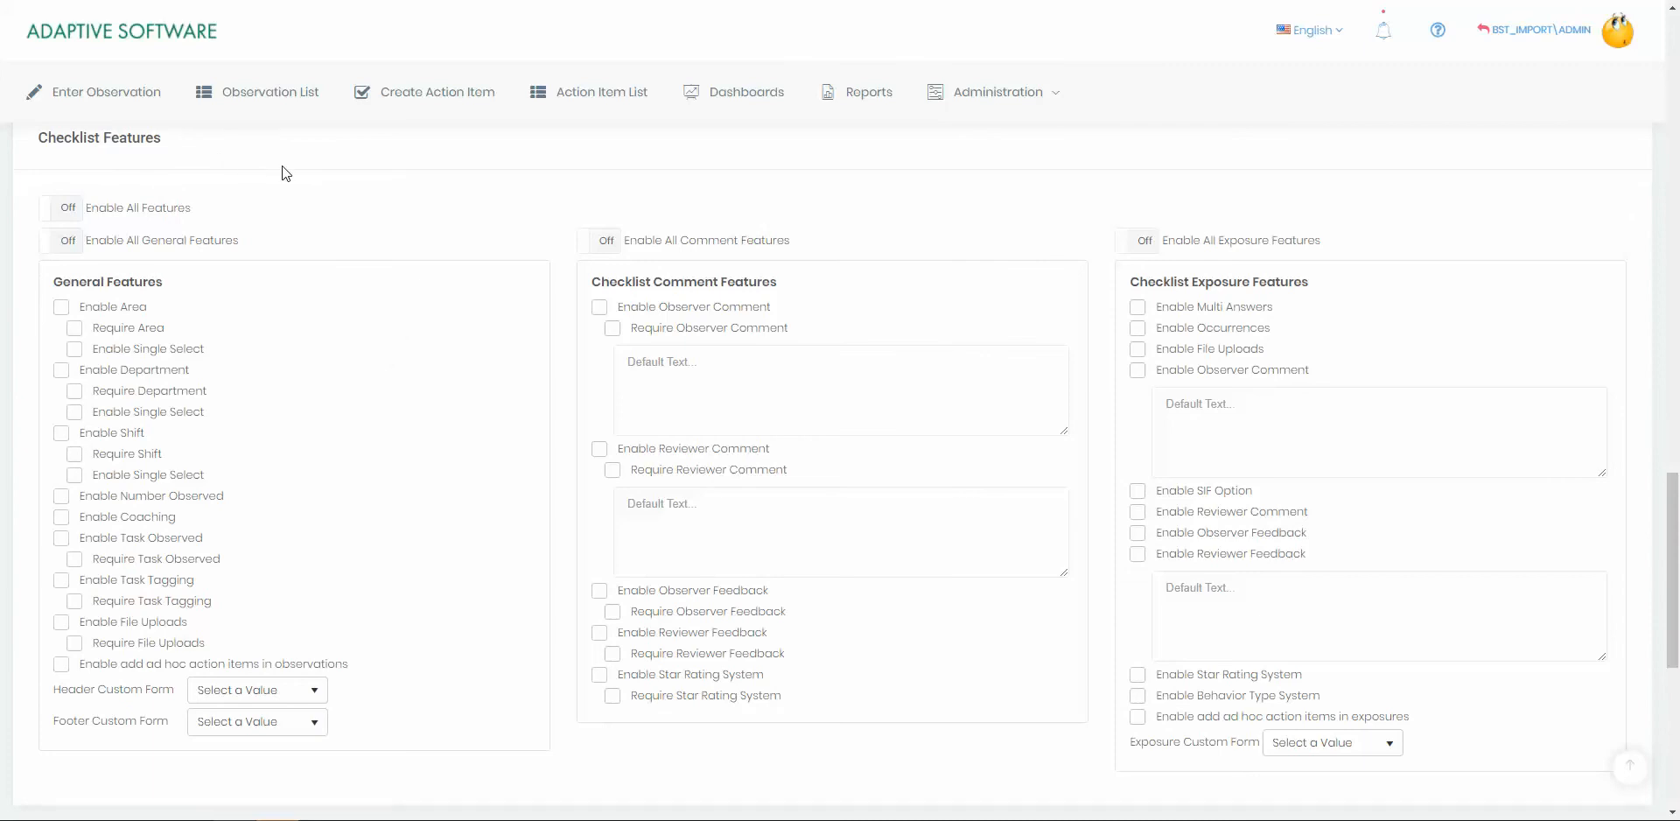
{"action": "left_click", "coordinate": [73, 208]}
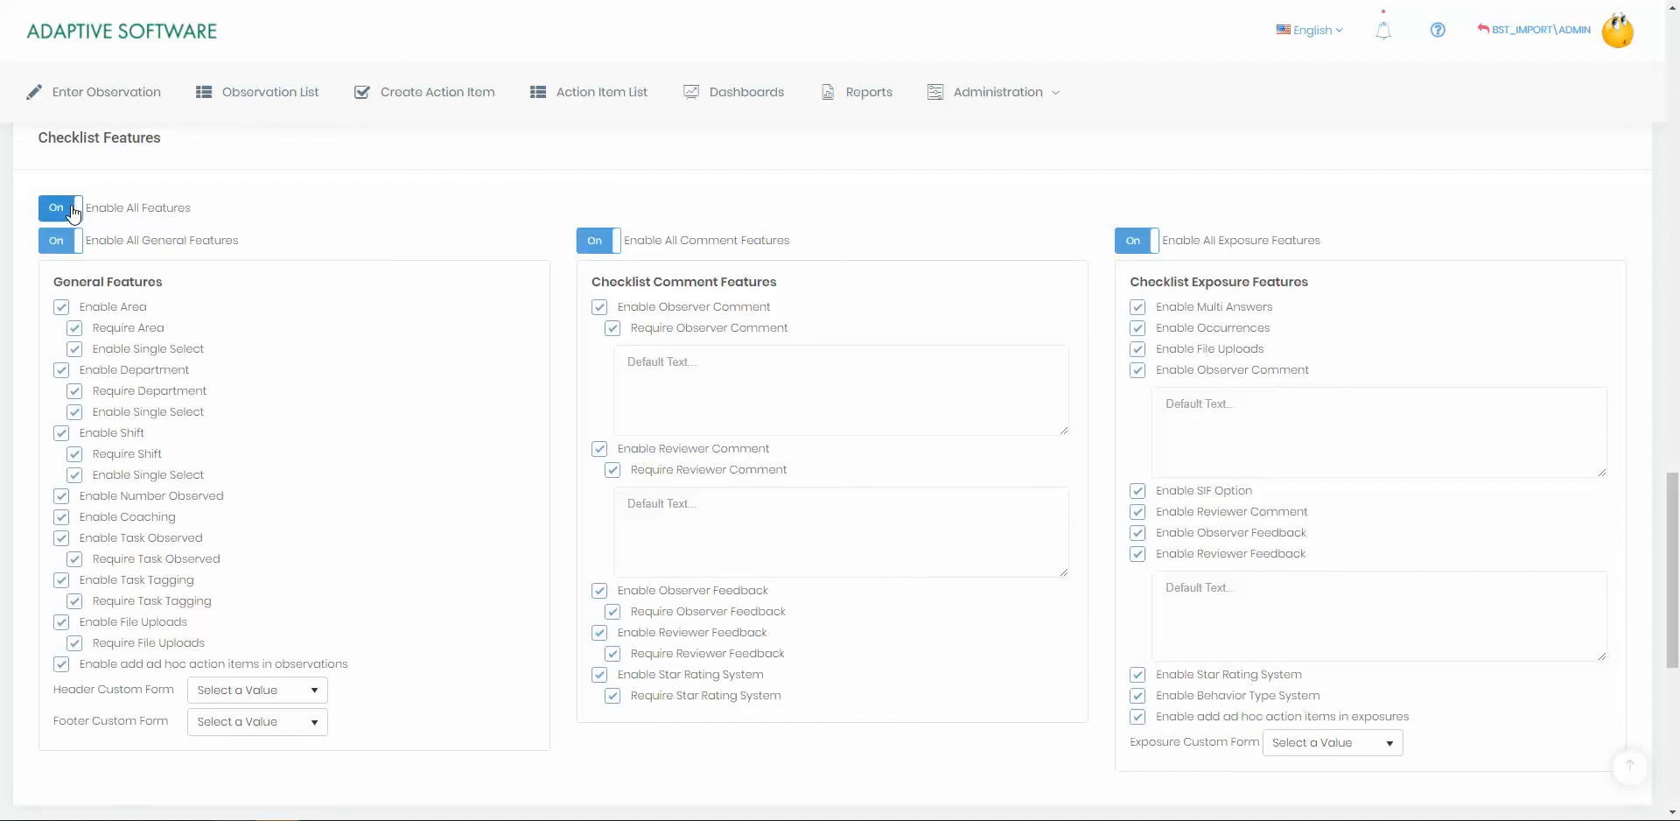
{"action": "left_click", "coordinate": [73, 210]}
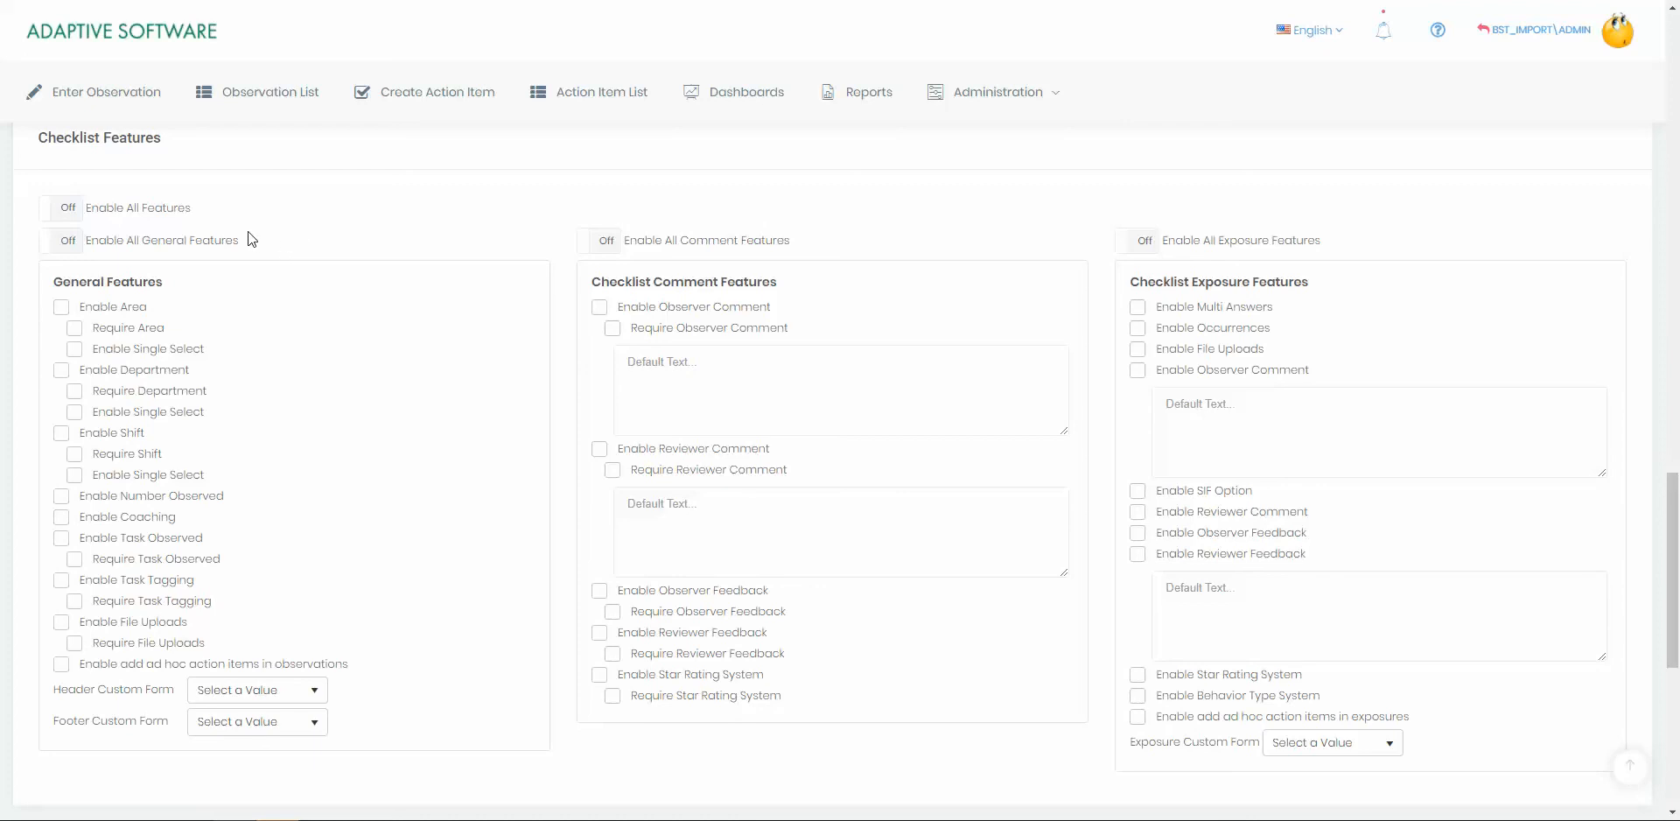
{"action": "left_click", "coordinate": [70, 245]}
{"action": "left_click", "coordinate": [70, 245]}
Enable Area, Department and Shift in the general features, each with single select and without making them required.
{"action": "left_click", "coordinate": [62, 308]}
{"action": "left_click", "coordinate": [120, 340]}
{"action": "left_click", "coordinate": [105, 355]}
{"action": "left_click", "coordinate": [61, 308]}
{"action": "left_click", "coordinate": [118, 313]}
{"action": "left_click", "coordinate": [120, 351]}
{"action": "left_click", "coordinate": [122, 371]}
{"action": "left_click", "coordinate": [109, 432]}
{"action": "left_click", "coordinate": [120, 474]}
{"action": "left_click", "coordinate": [151, 413]}
Enable Number Observed, Coaching, Task Observed, Task Tagging, File Uploads and ad hoc action items in observations, without making any of them required.
{"action": "scroll", "coordinate": [208, 454], "scroll_direction": "down", "scroll_amount": 1}
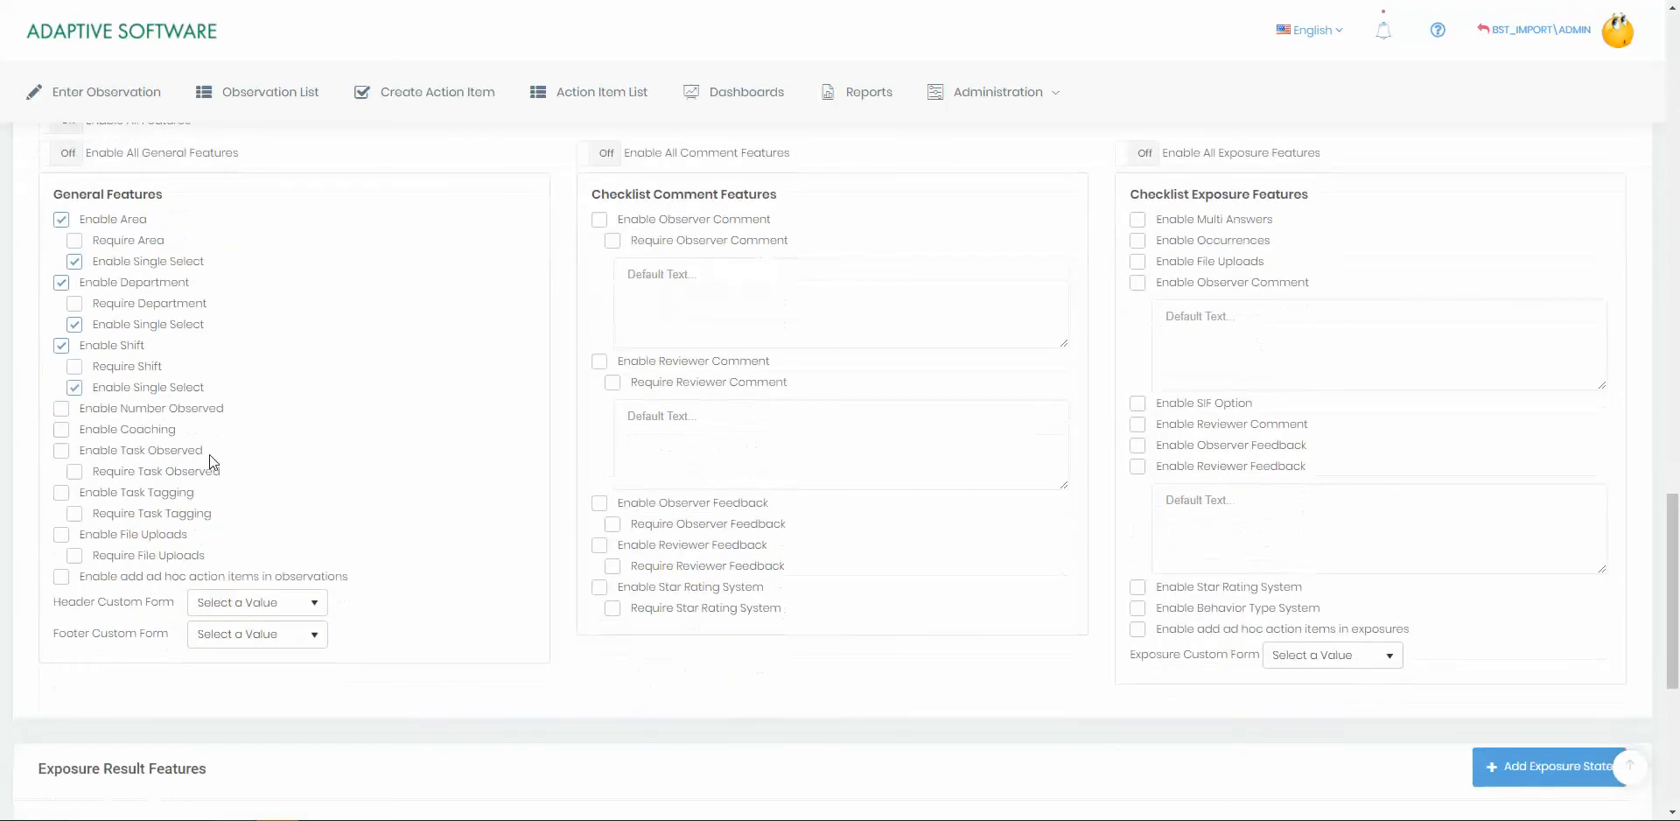
{"action": "left_click", "coordinate": [189, 413]}
{"action": "left_click", "coordinate": [122, 428]}
{"action": "left_click", "coordinate": [109, 454]}
{"action": "left_click", "coordinate": [144, 495]}
{"action": "left_click", "coordinate": [114, 452]}
{"action": "left_click", "coordinate": [140, 451]}
{"action": "left_click", "coordinate": [84, 534]}
{"action": "left_click", "coordinate": [114, 582]}
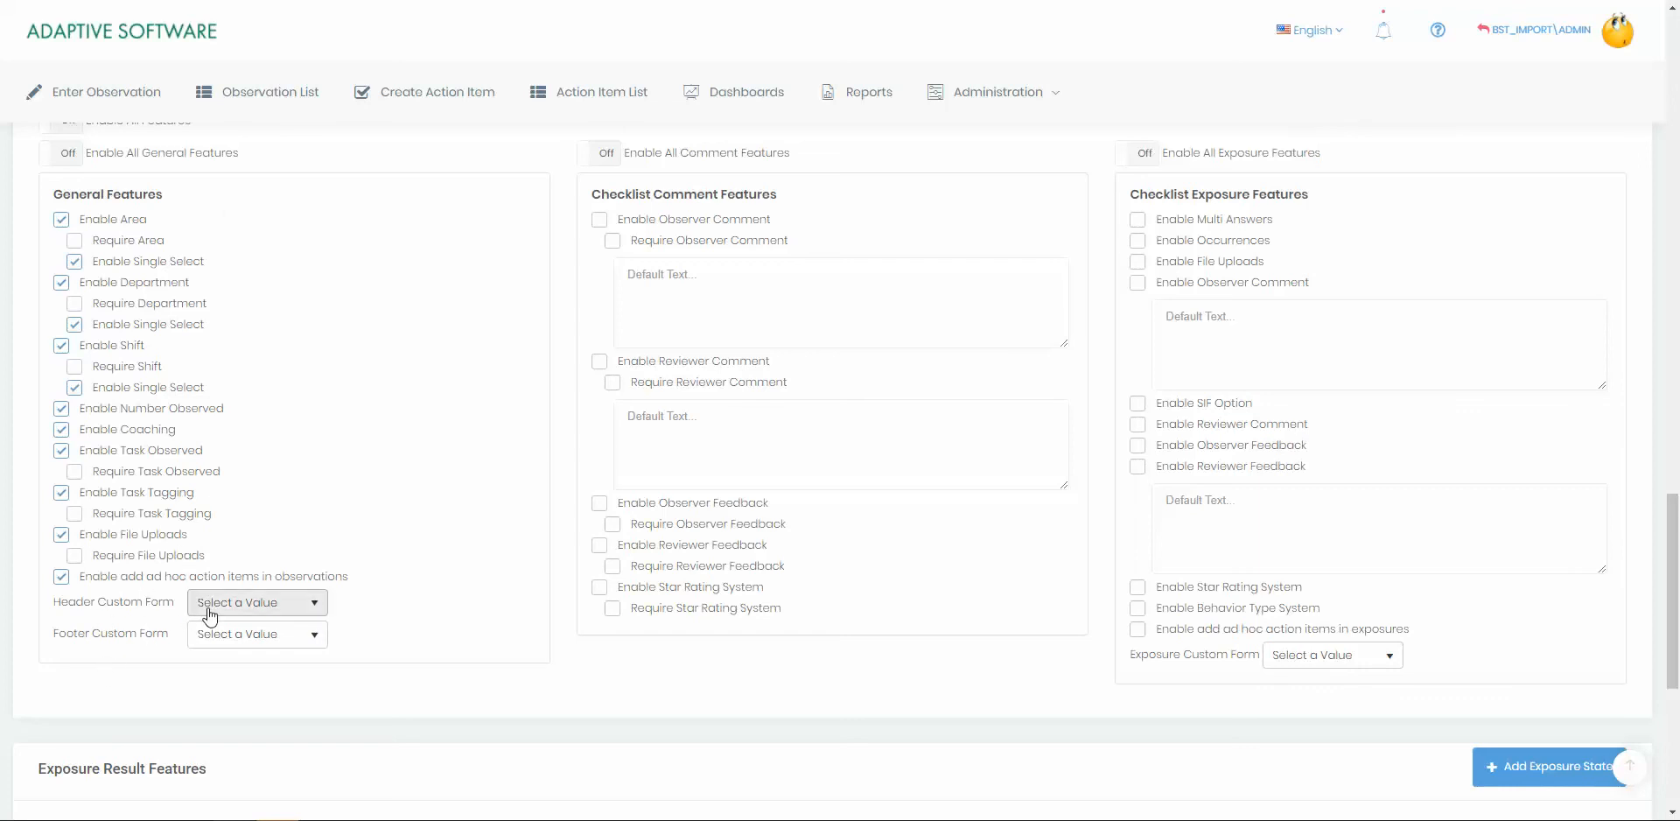
Set the header custom form to Variable Form Suncor 1 and leave the footer custom form unselected.
{"action": "left_click", "coordinate": [293, 616]}
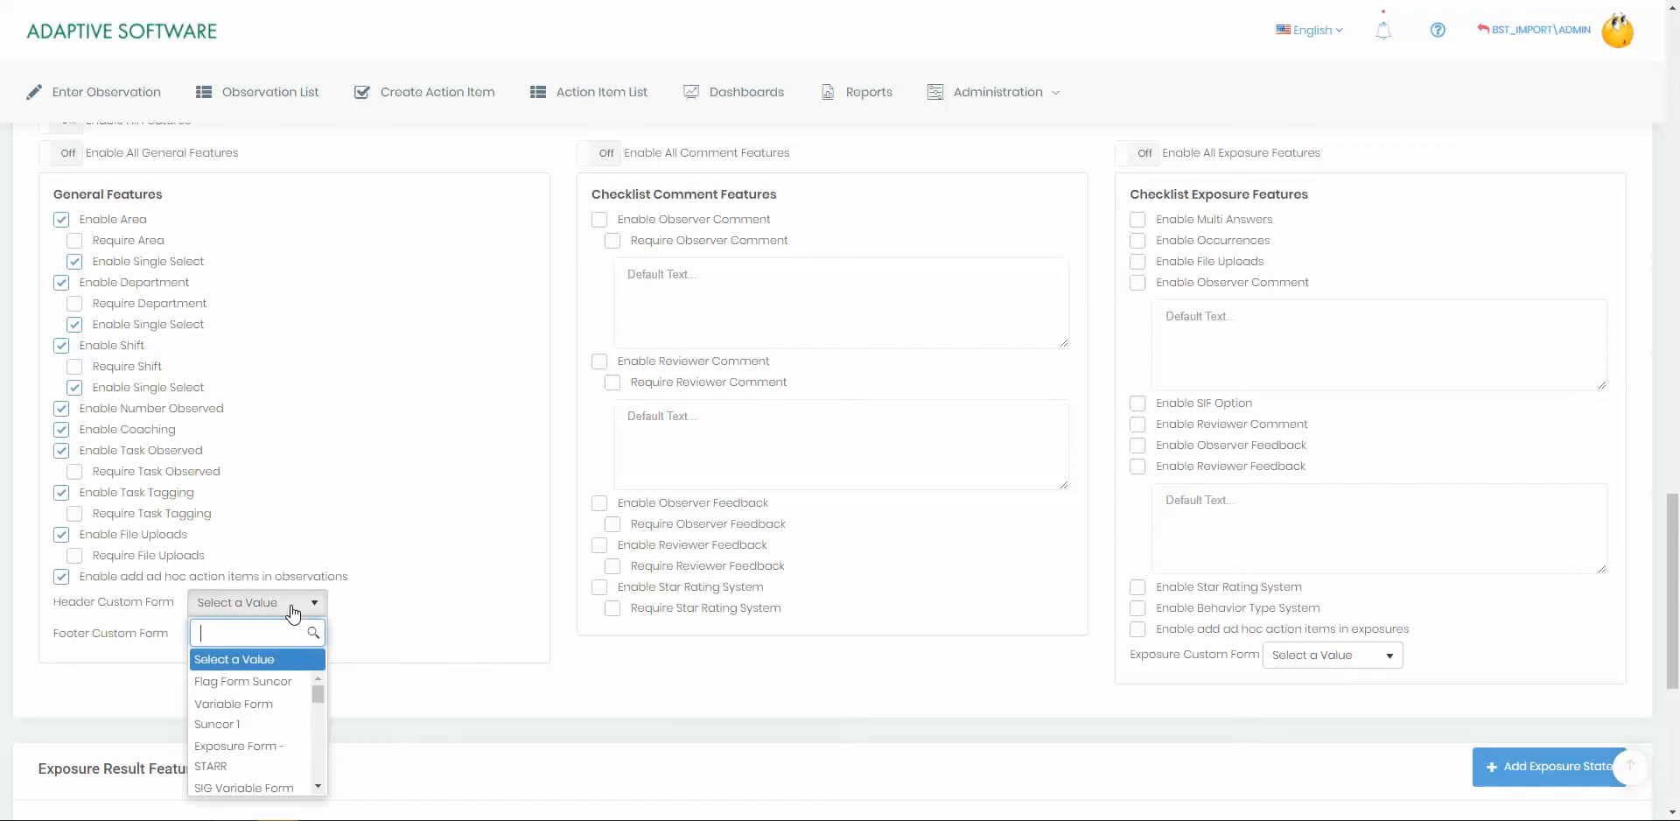
{"action": "left_click", "coordinate": [324, 626]}
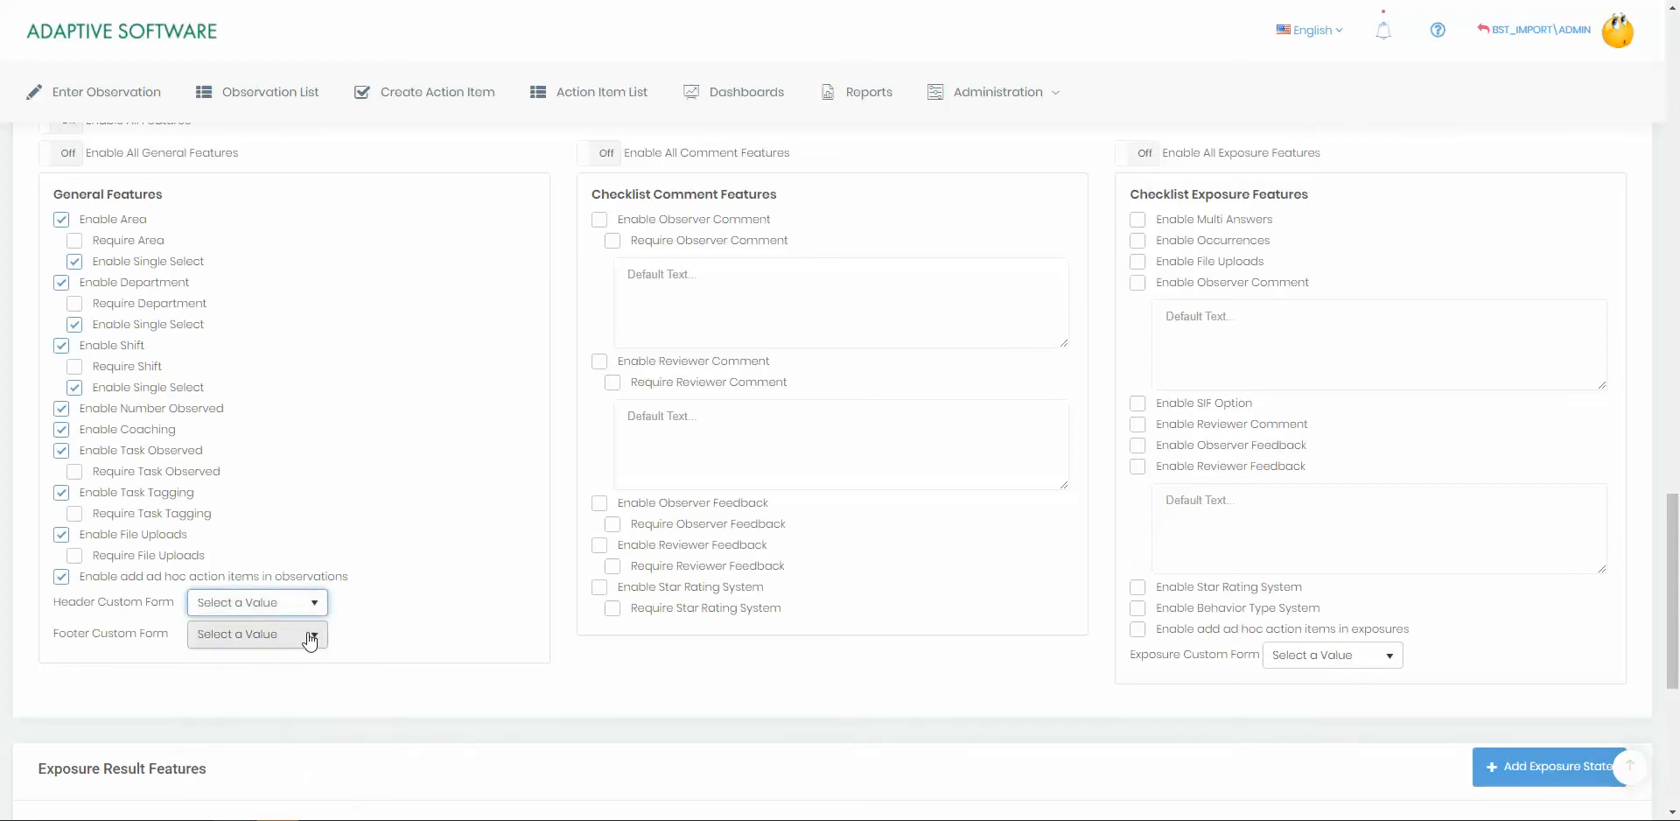
{"action": "left_click", "coordinate": [311, 636]}
{"action": "left_click", "coordinate": [369, 608]}
{"action": "left_click", "coordinate": [294, 608]}
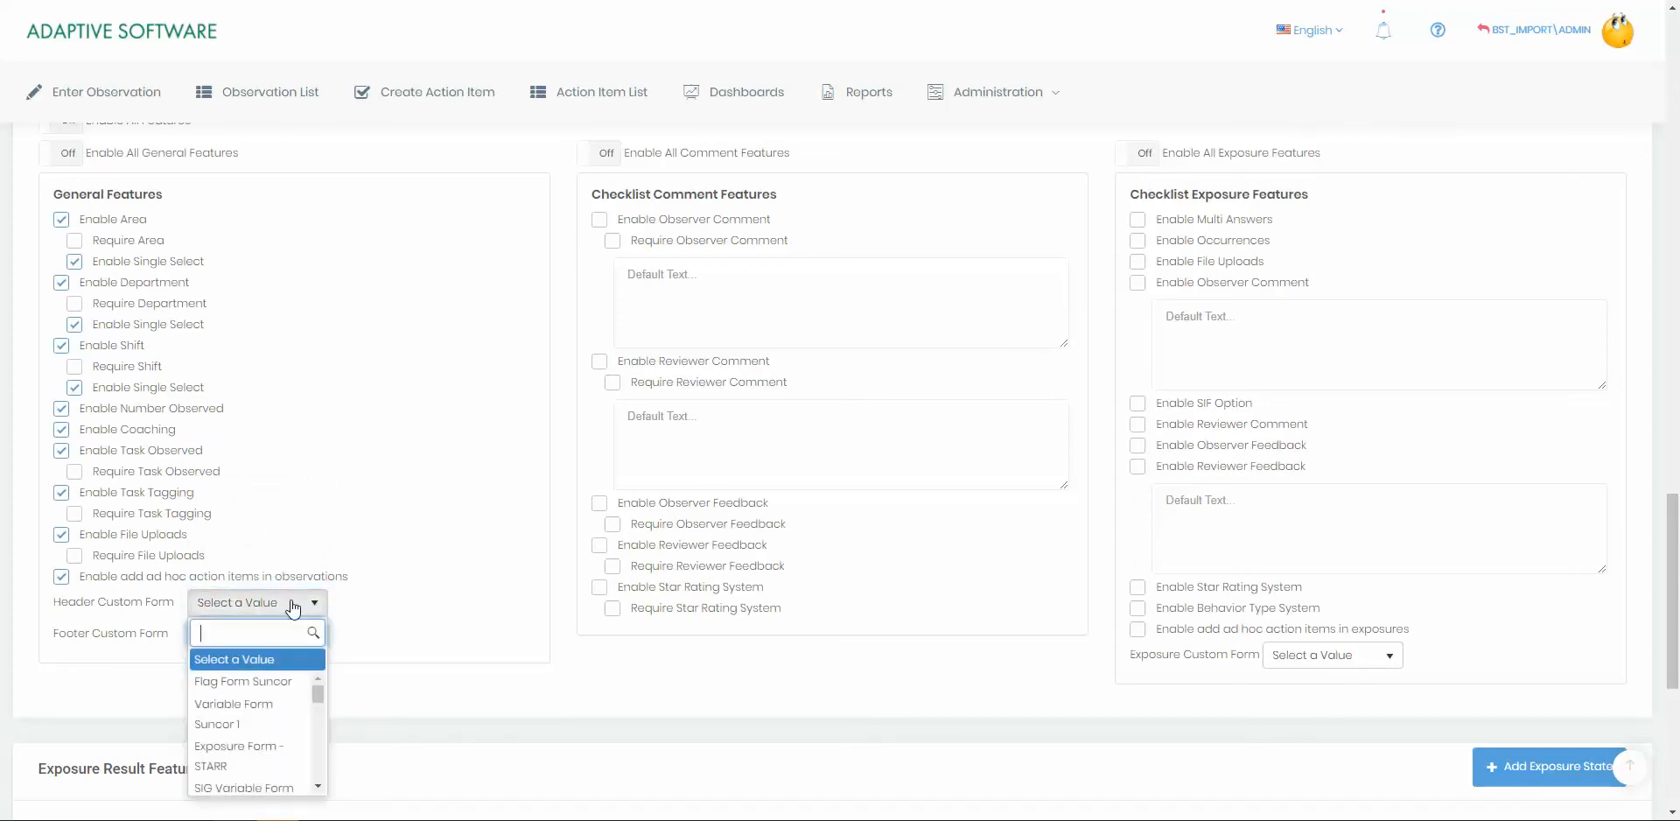
{"action": "left_click", "coordinate": [254, 713]}
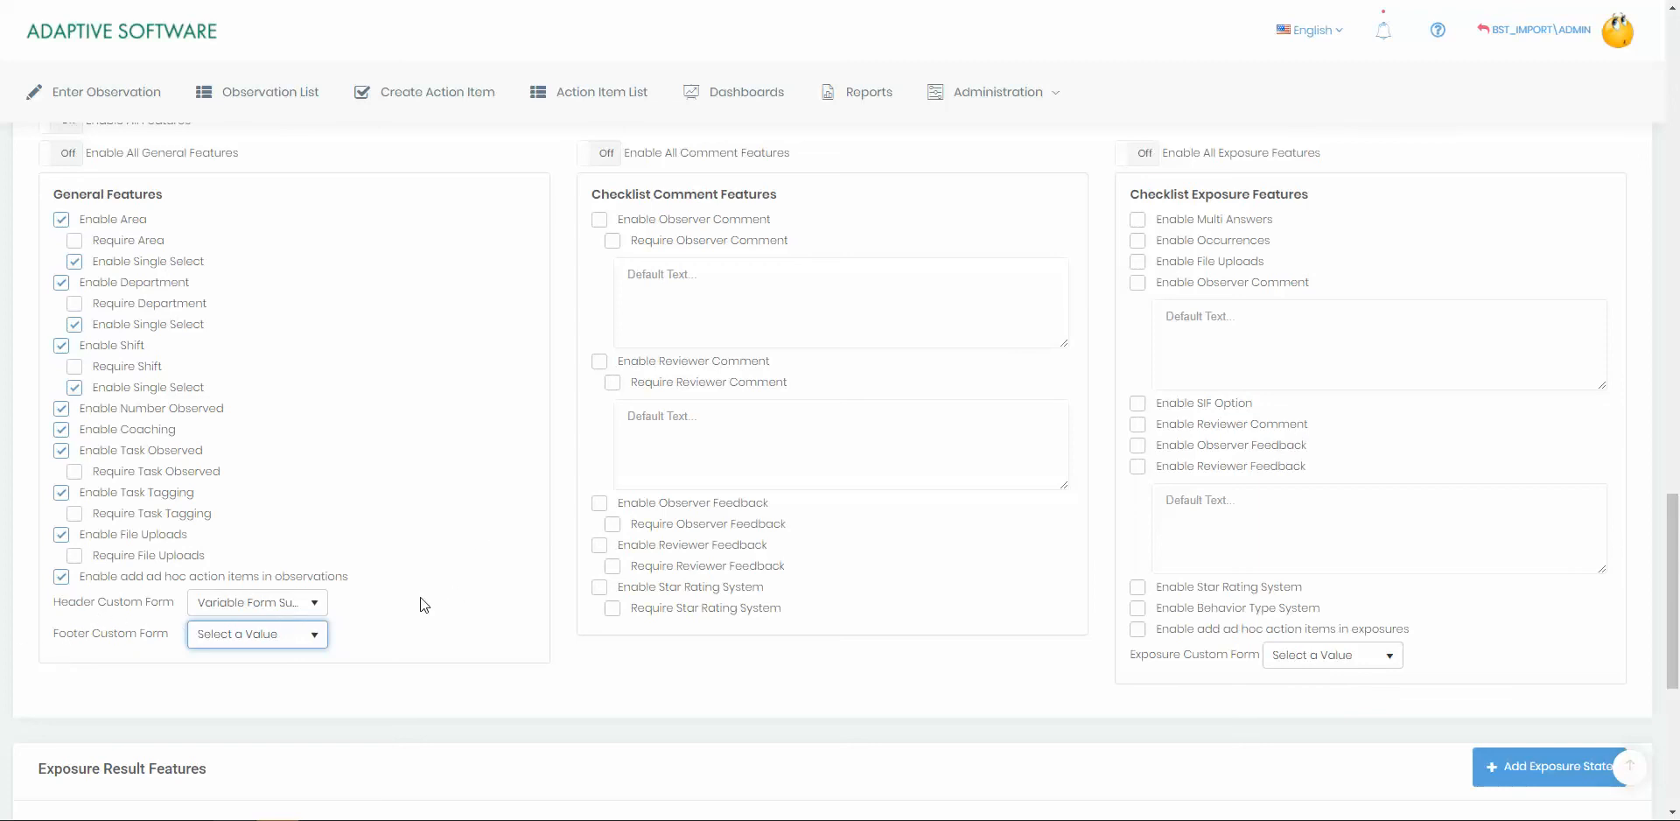
Enable Observer Comment and Reviewer Comment in the checklist comment features, without making either of them required.
{"action": "scroll", "coordinate": [446, 635], "scroll_direction": "up", "scroll_amount": 1}
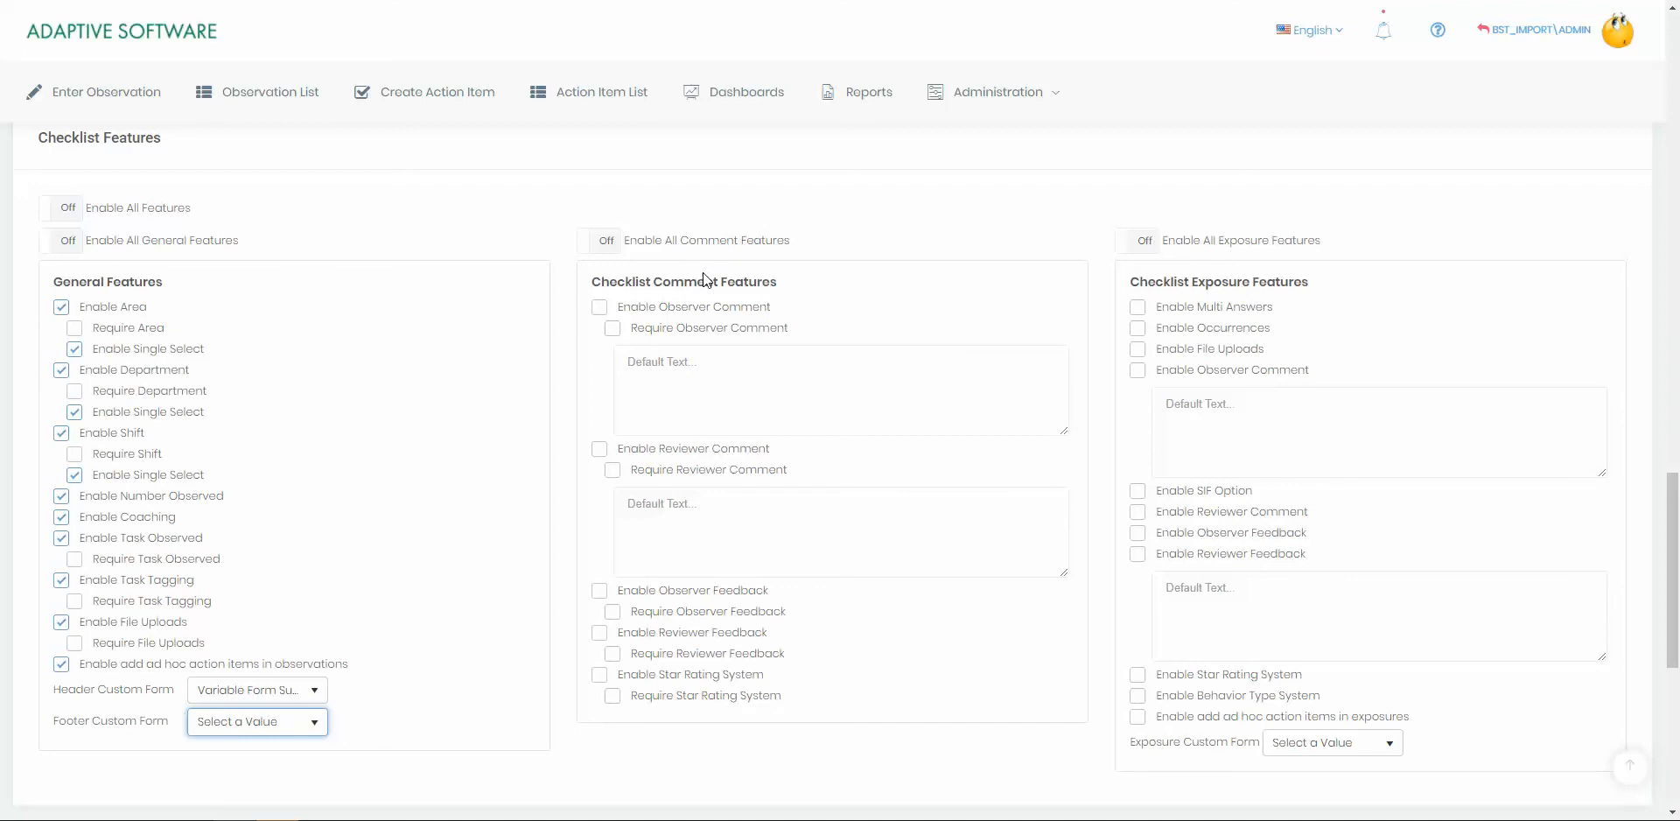
{"action": "left_click_drag", "start_coordinate": [592, 281], "coordinate": [680, 295]}
{"action": "left_click", "coordinate": [681, 295]}
{"action": "double_click", "coordinate": [1213, 283]}
{"action": "left_click", "coordinate": [801, 271]}
{"action": "left_click", "coordinate": [663, 308]}
{"action": "left_click", "coordinate": [648, 365]}
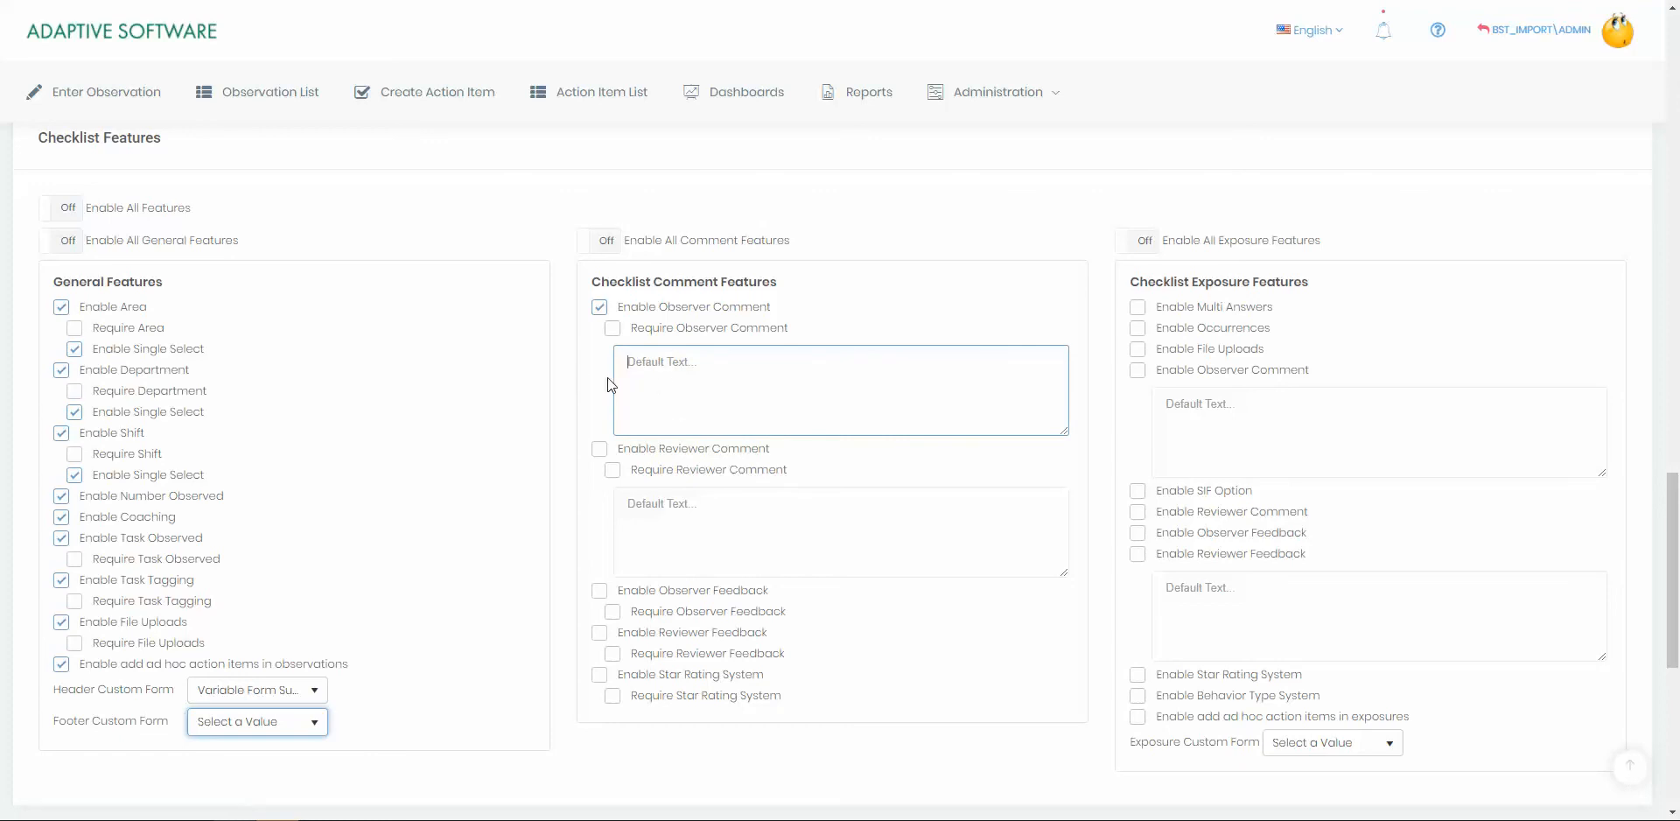
{"action": "left_click", "coordinate": [640, 454]}
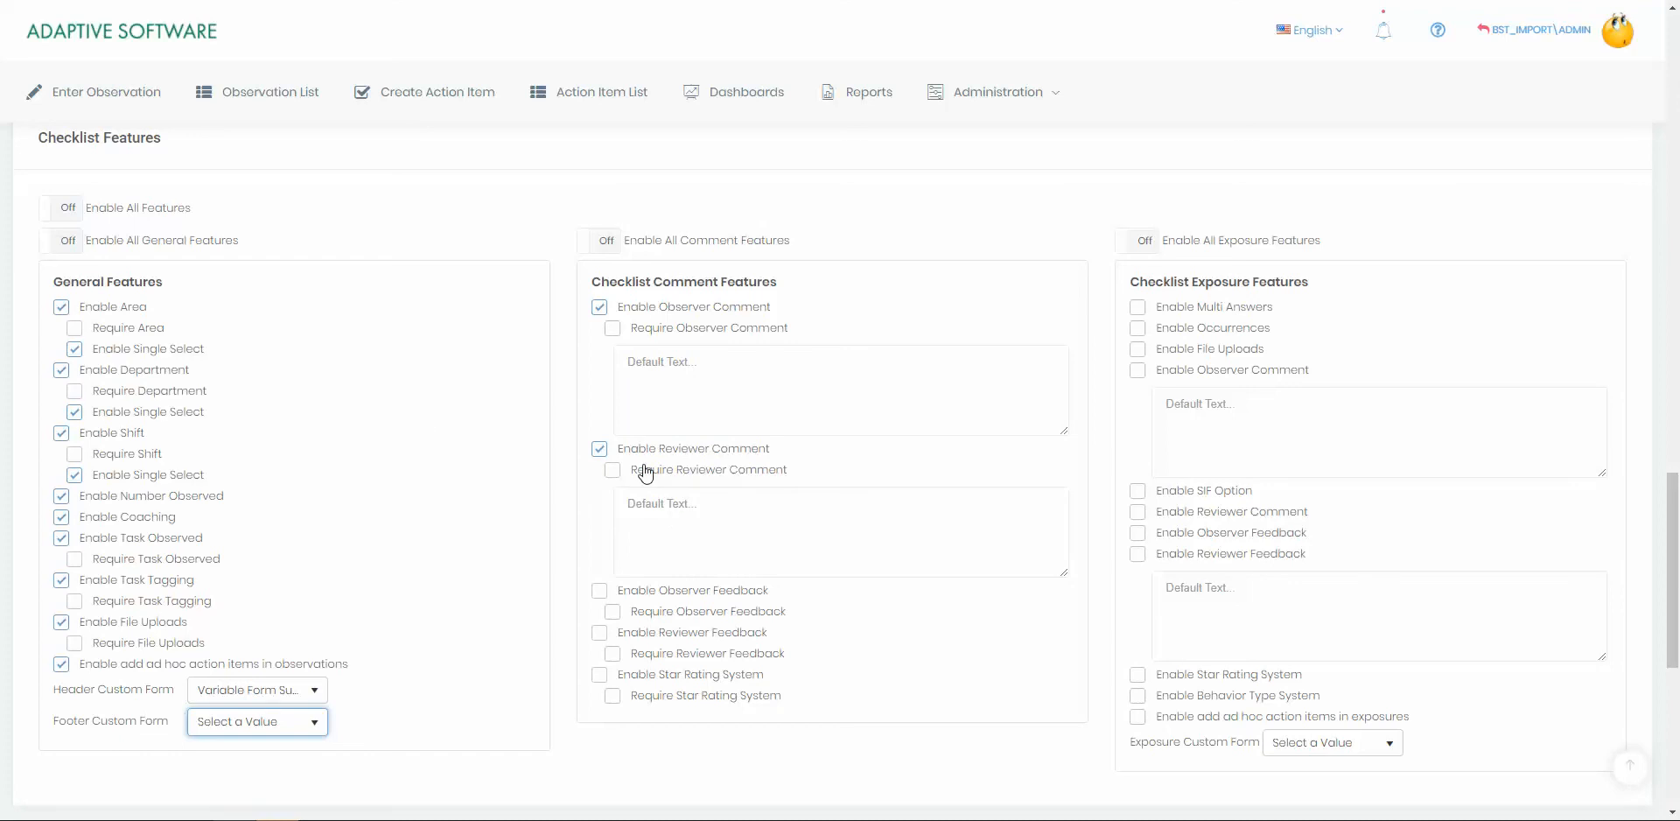
Set the Reviewer Comment default text to "Text prompts" and enable the Star Rating System in the comment features.
{"action": "left_click", "coordinate": [700, 529]}
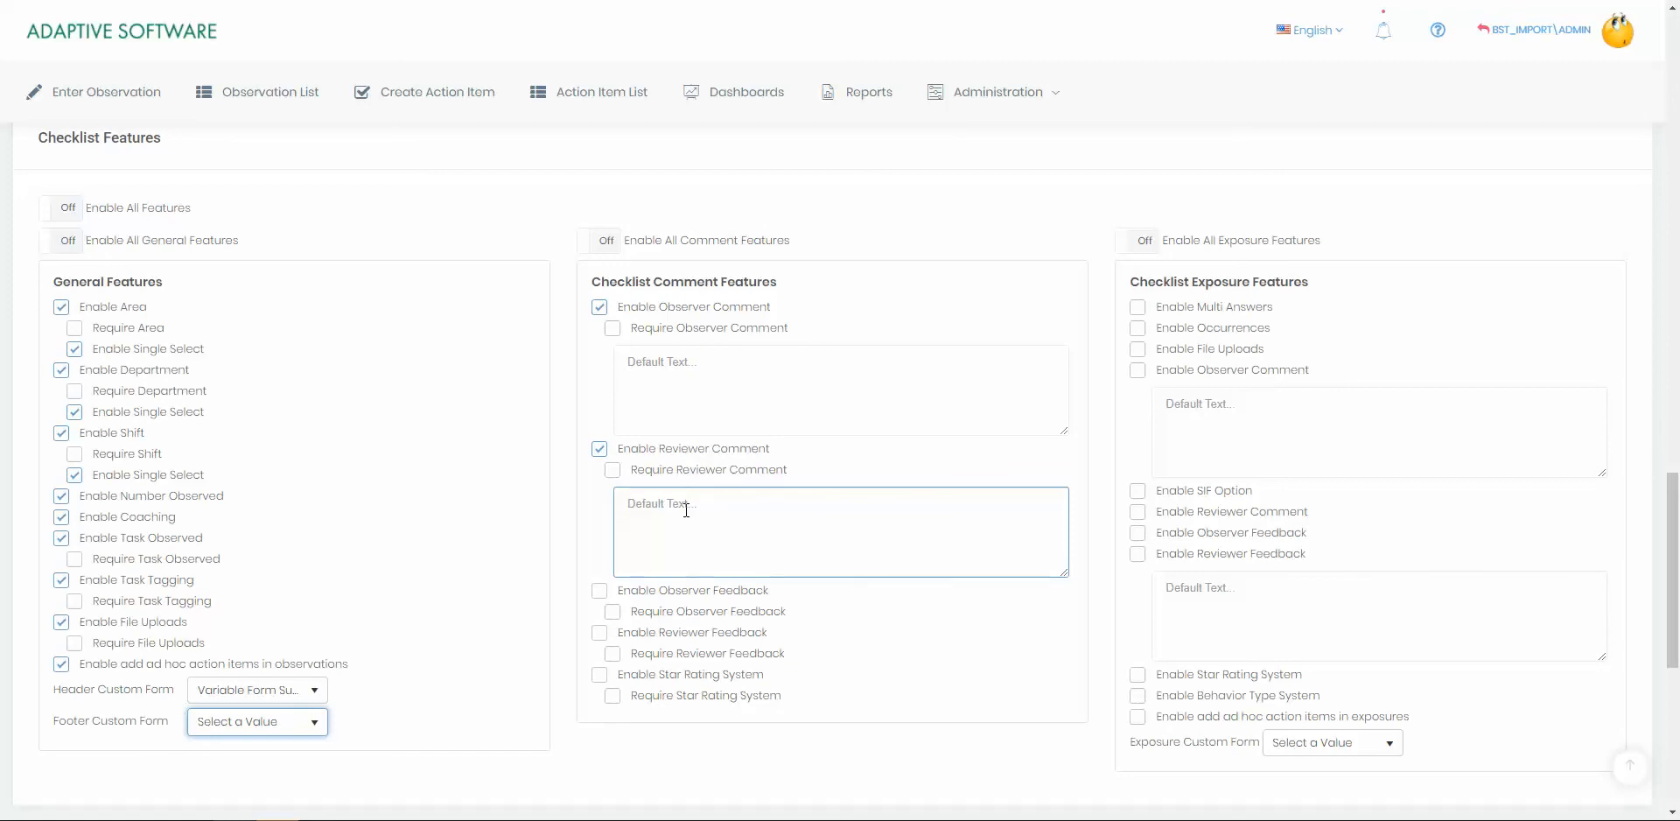
{"action": "type", "text": "Text prompts"}
{"action": "left_click", "coordinate": [597, 522]}
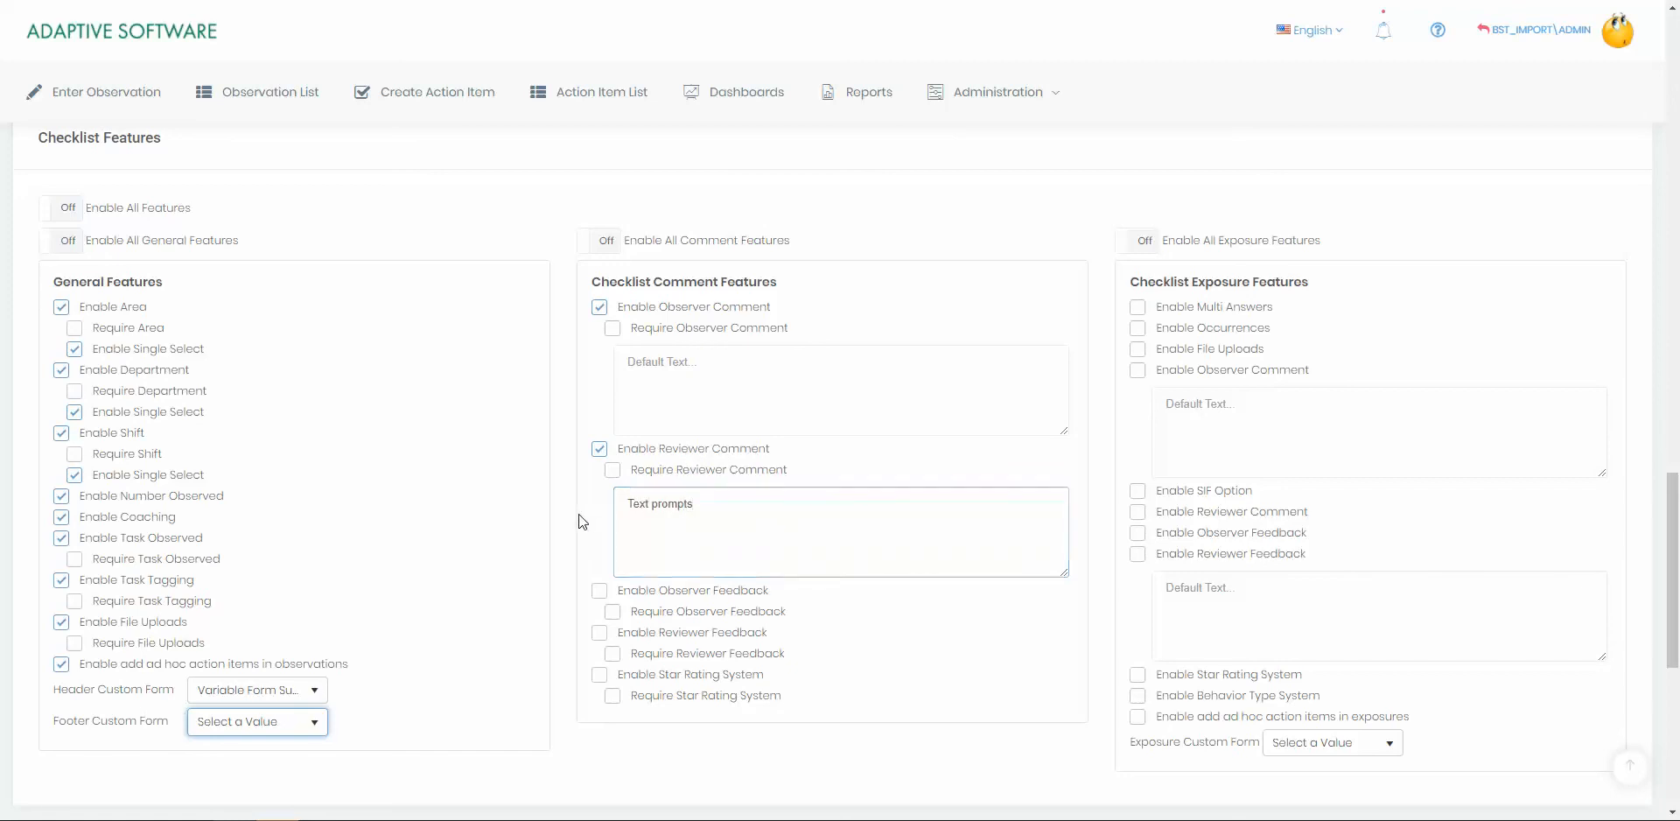
{"action": "left_click", "coordinate": [710, 505]}
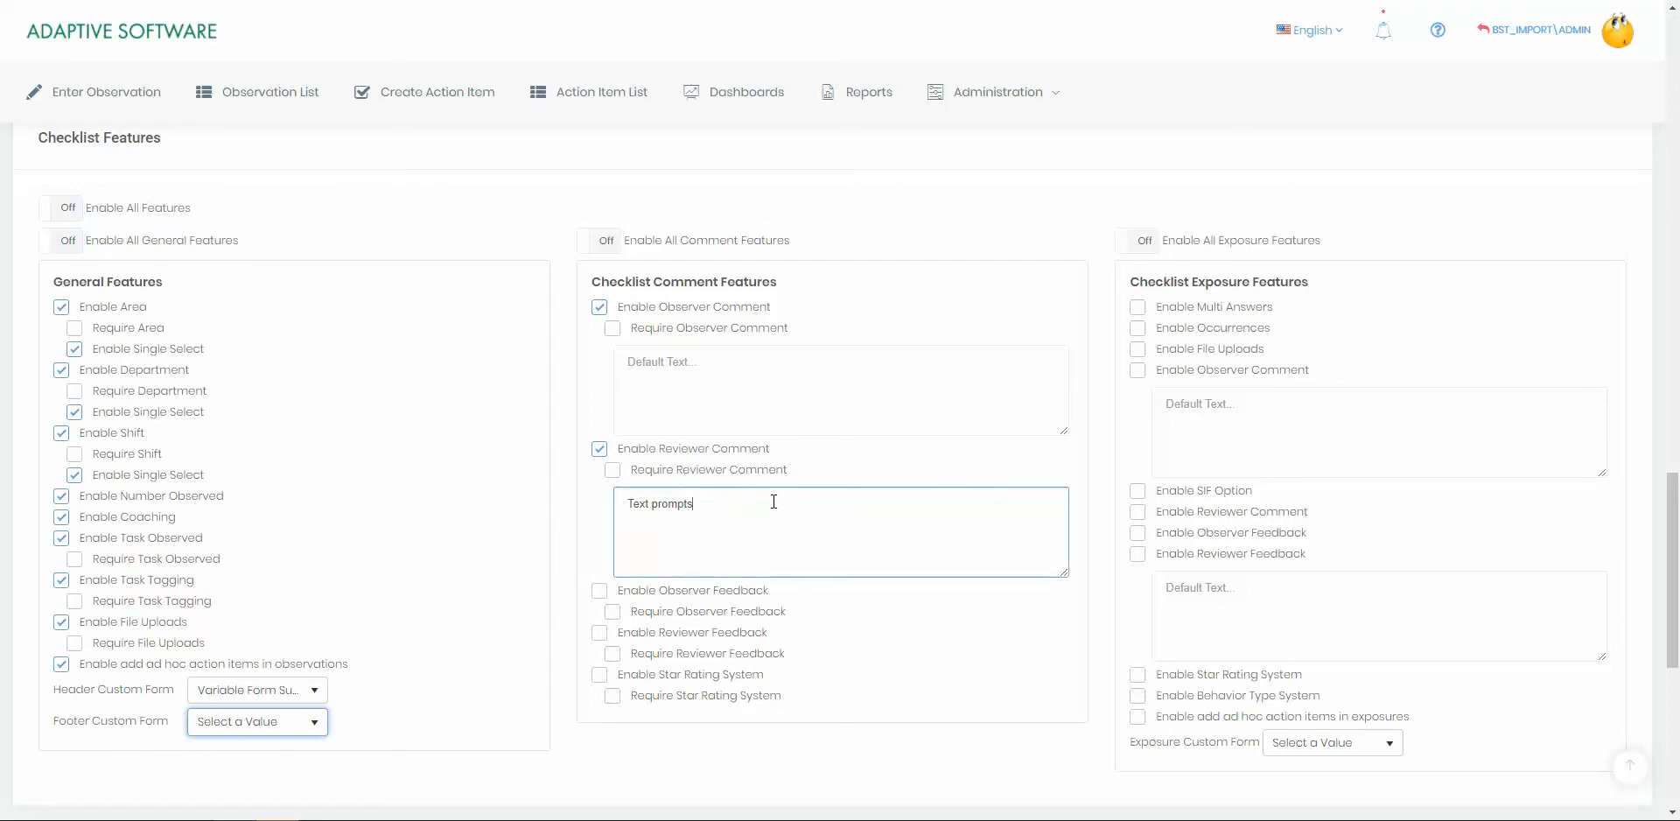
{"action": "left_click", "coordinate": [586, 525]}
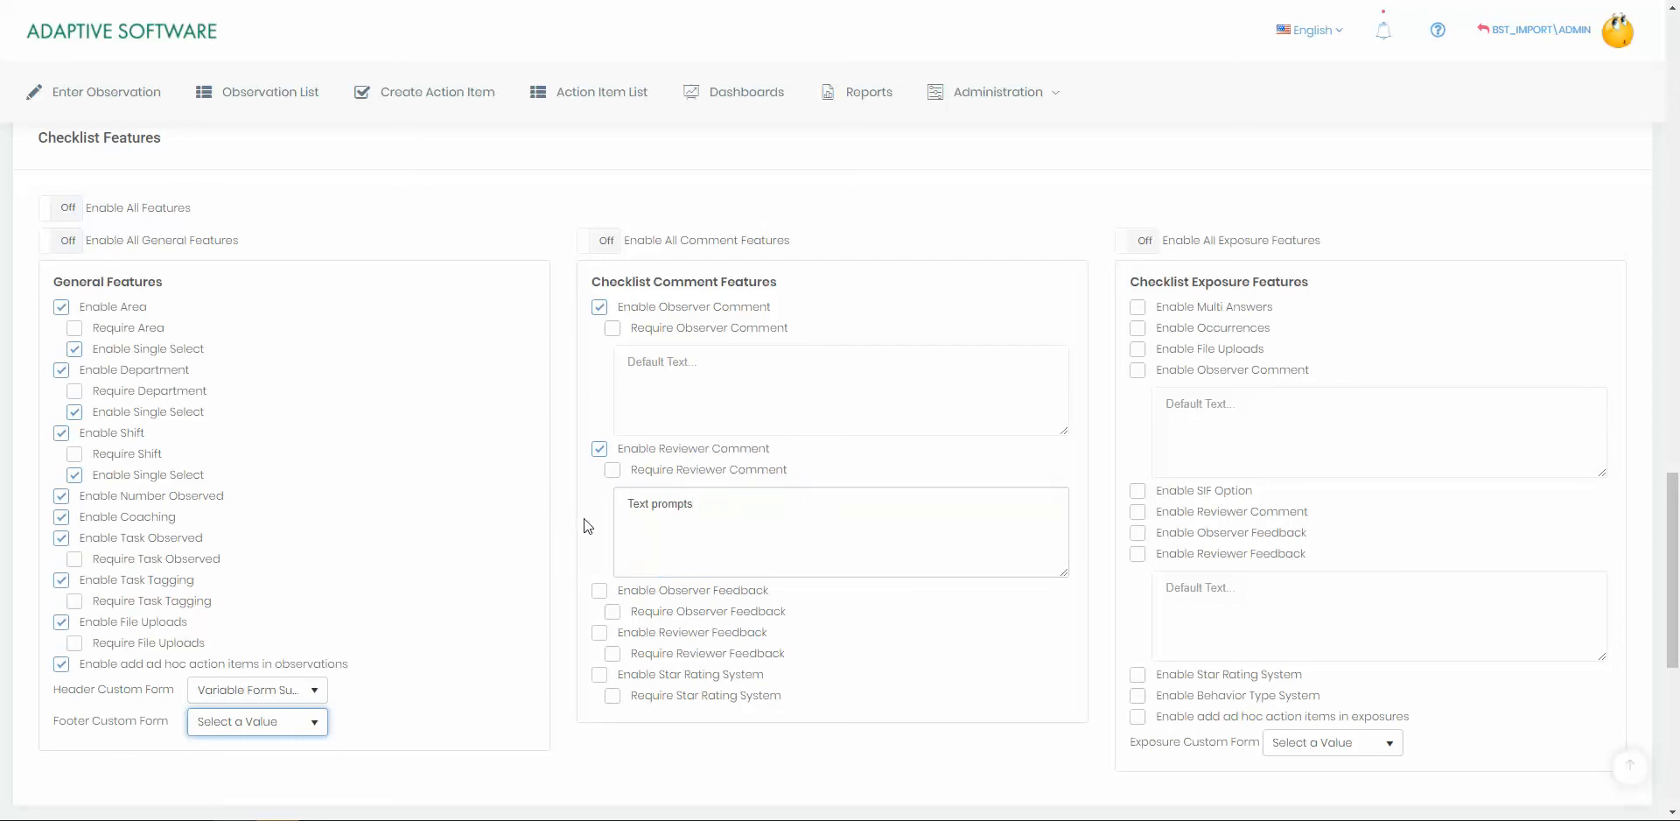
{"action": "left_click", "coordinate": [714, 509]}
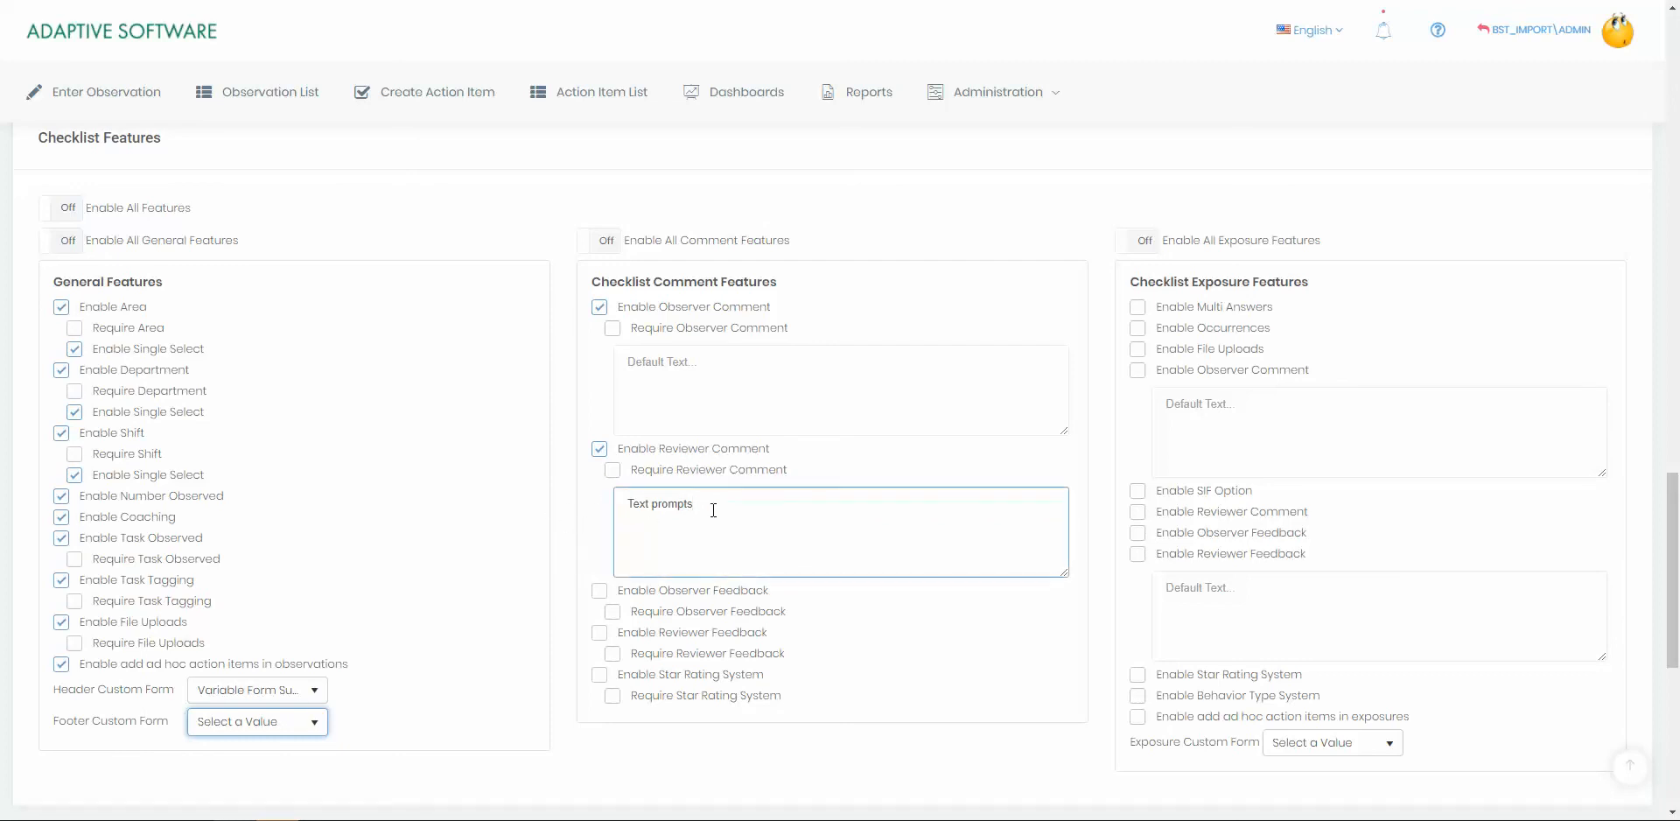
{"action": "left_click", "coordinate": [591, 532]}
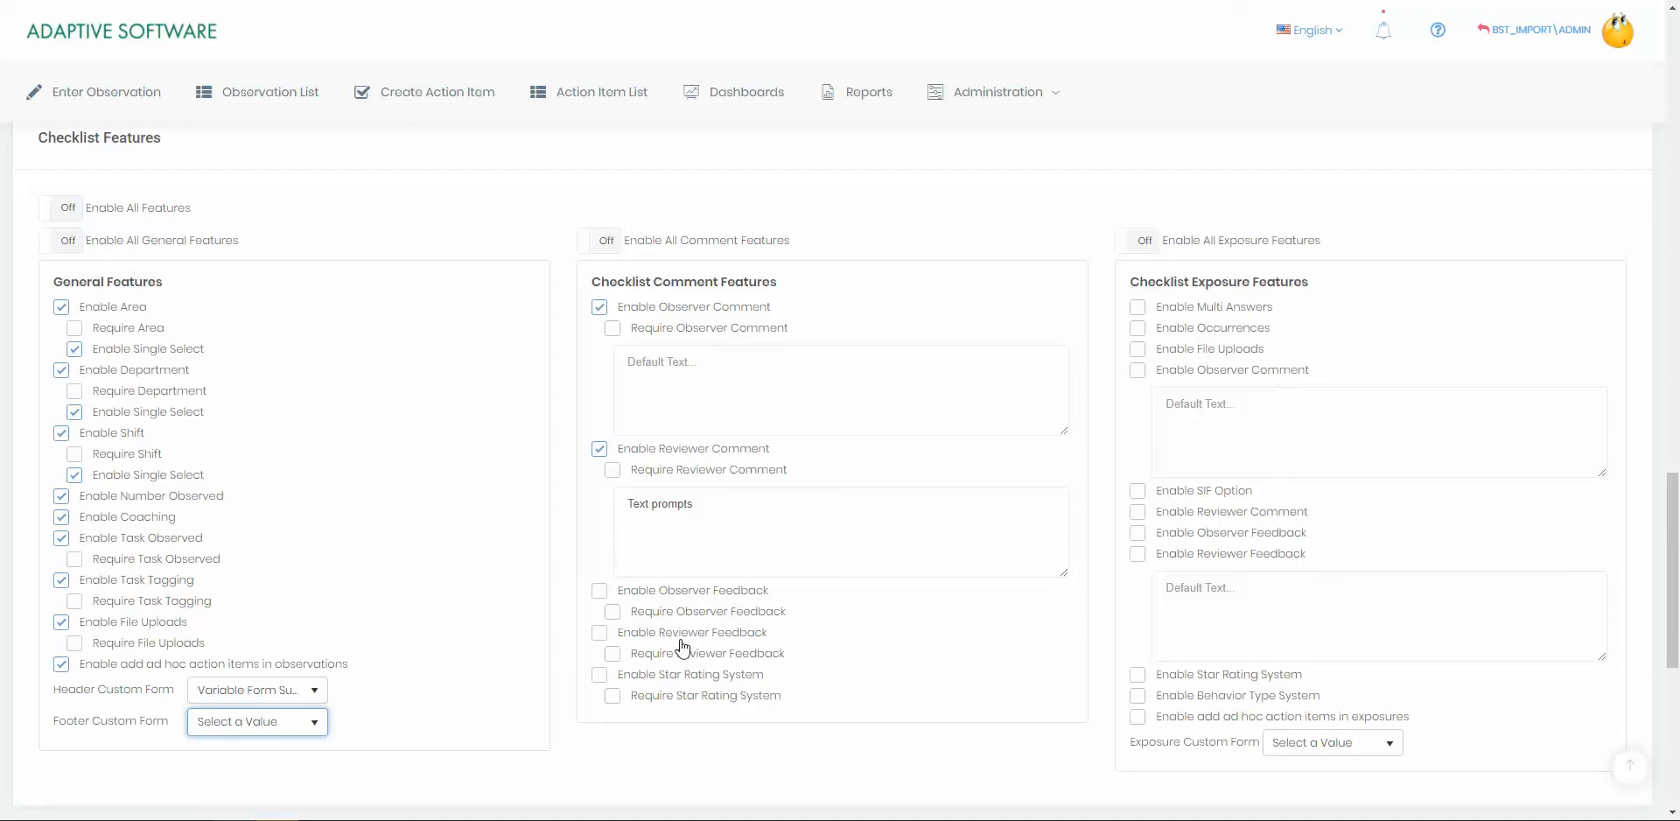
{"action": "left_click", "coordinate": [678, 680]}
Enable Multi Answers, Occurrences, File Uploads and Observer Comment in the checklist exposure features.
{"action": "left_click_drag", "start_coordinate": [1105, 283], "coordinate": [1307, 285]}
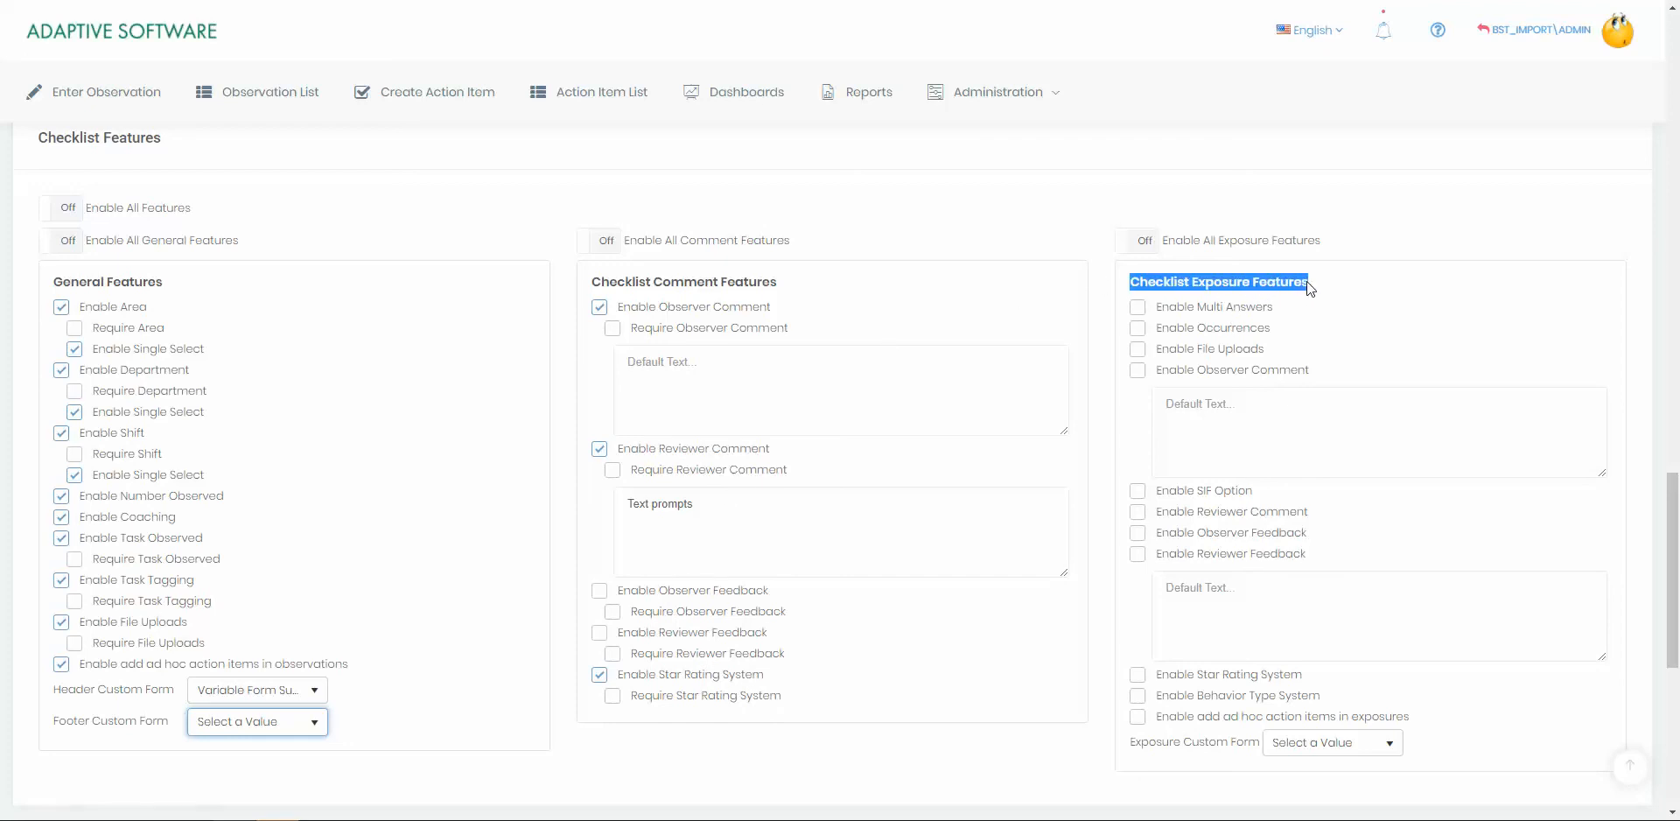
{"action": "left_click", "coordinate": [1316, 282]}
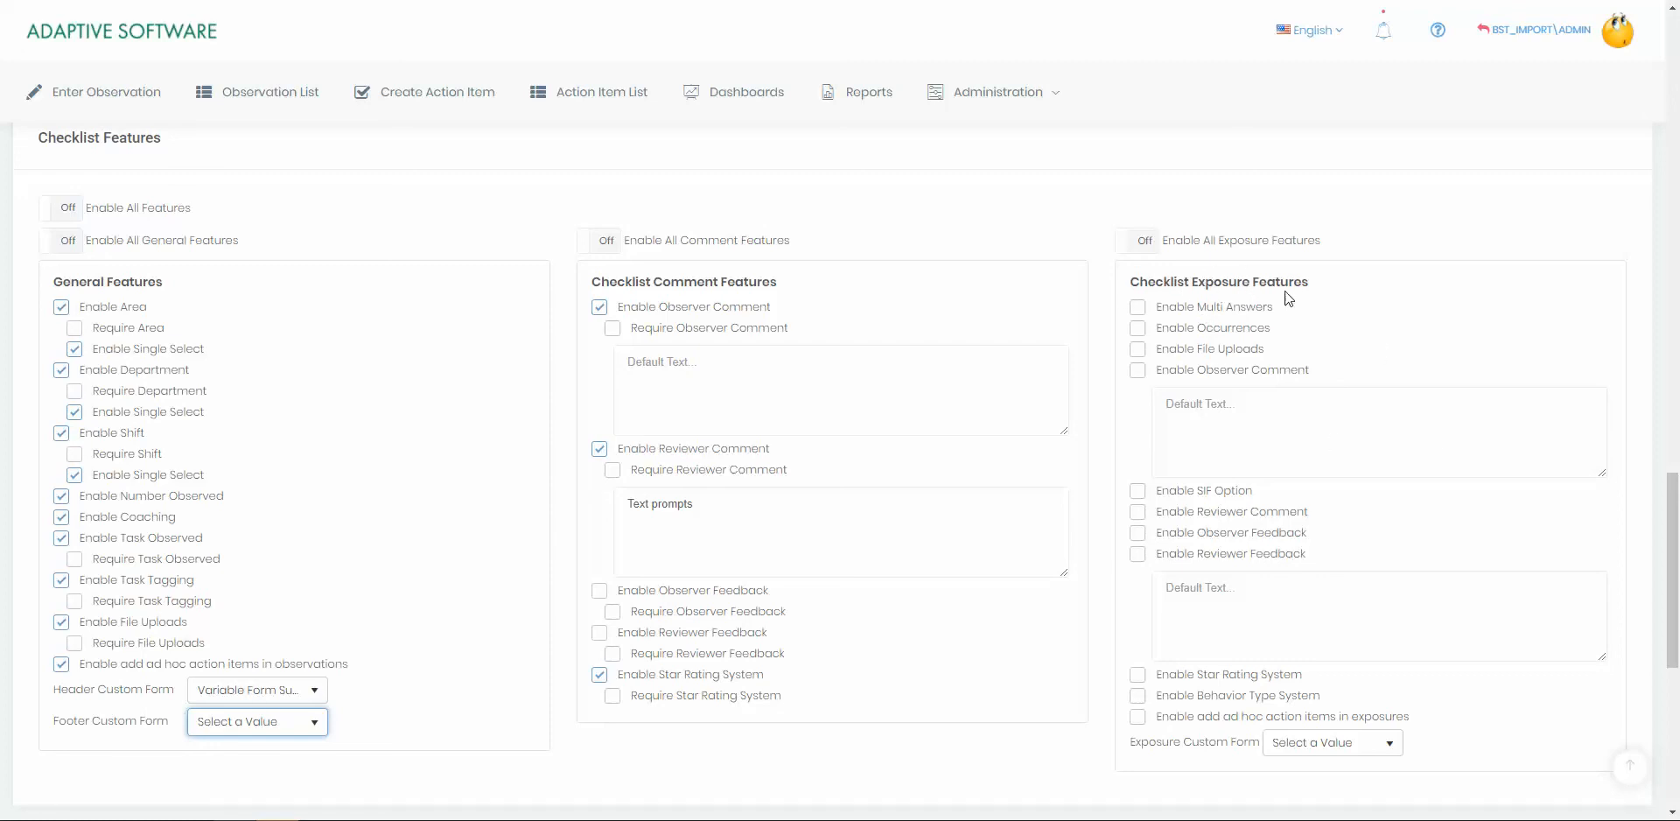
{"action": "left_click", "coordinate": [1182, 313]}
{"action": "left_click_drag", "start_coordinate": [128, 502], "coordinate": [171, 504]}
{"action": "left_click", "coordinate": [263, 516]}
{"action": "left_click", "coordinate": [1183, 330]}
{"action": "left_click", "coordinate": [1212, 353]}
{"action": "left_click", "coordinate": [1202, 375]}
Enter While, Was, Because, Solution and Try on separate lines as the exposure Observer Comment default text.
{"action": "left_click", "coordinate": [1263, 400]}
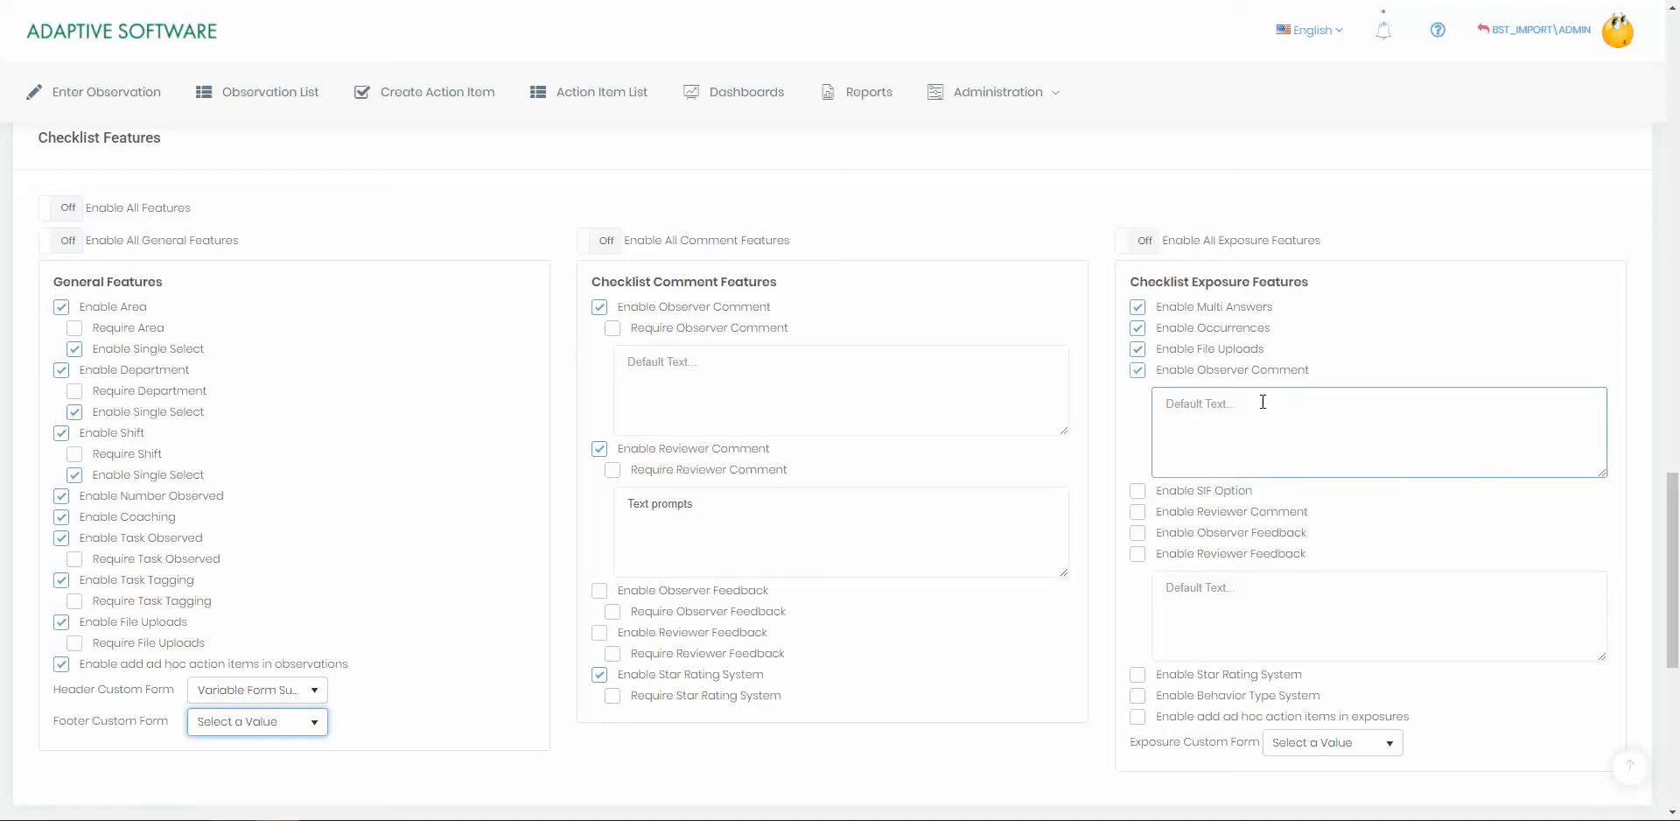
{"action": "type", "text": "While"}
{"action": "key", "text": "Return"}
{"action": "type", "text": "Was"}
{"action": "key", "text": "Return"}
{"action": "type", "text": "Because"}
{"action": "key", "text": "Return"}
{"action": "type", "text": "Solution "}
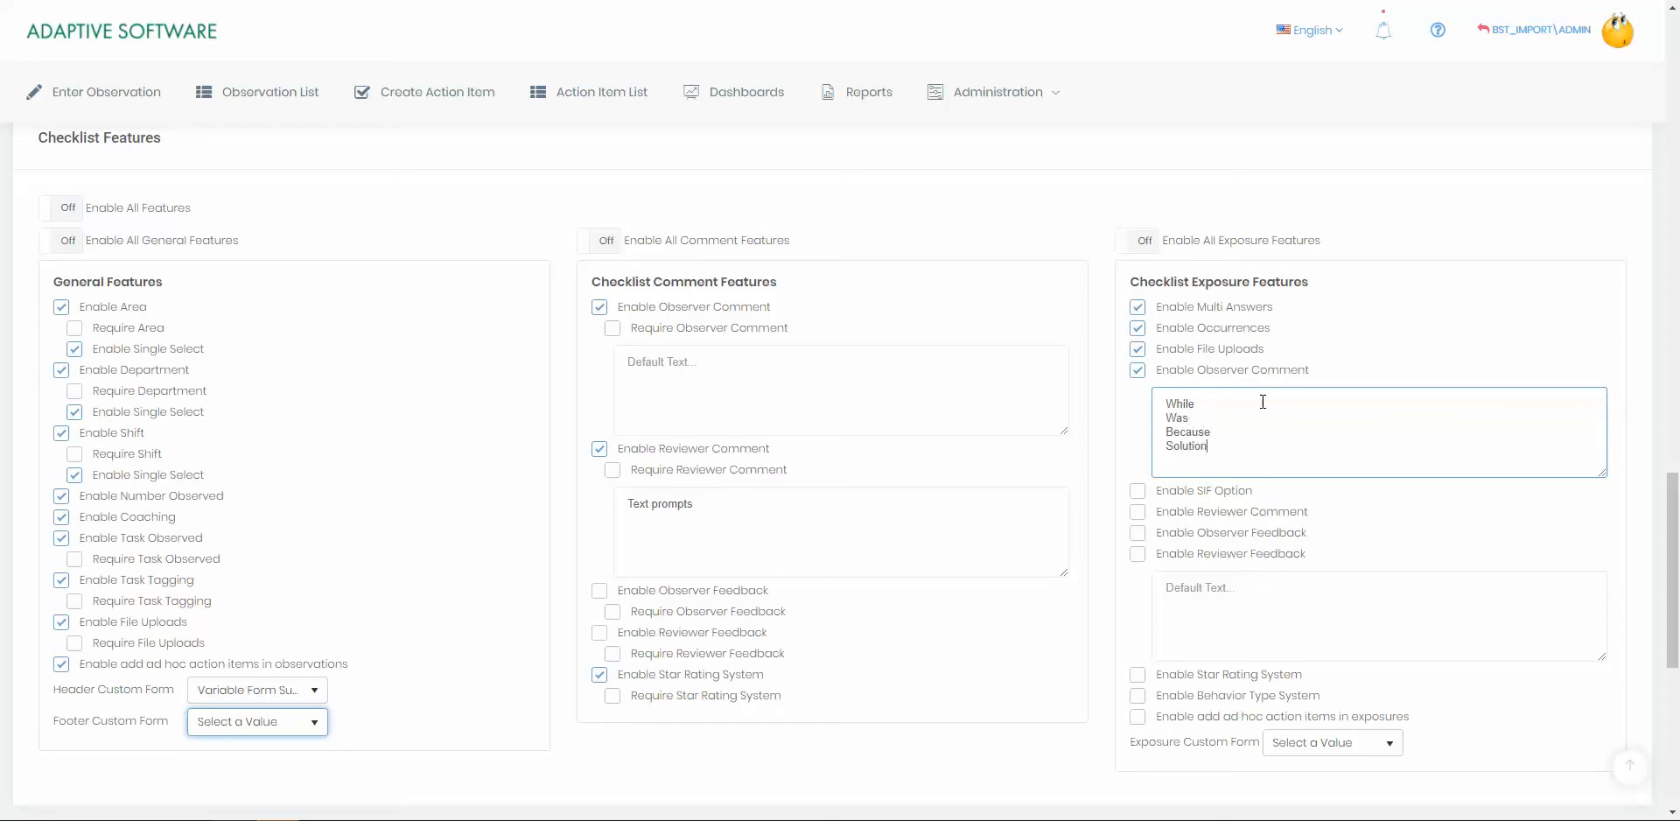
{"action": "type", "text": "Try"}
{"action": "left_click", "coordinate": [1246, 399]}
Turn Enable SIF Option on and back off in the checklist exposure features.
{"action": "scroll", "coordinate": [1133, 459], "scroll_direction": "down", "scroll_amount": 1}
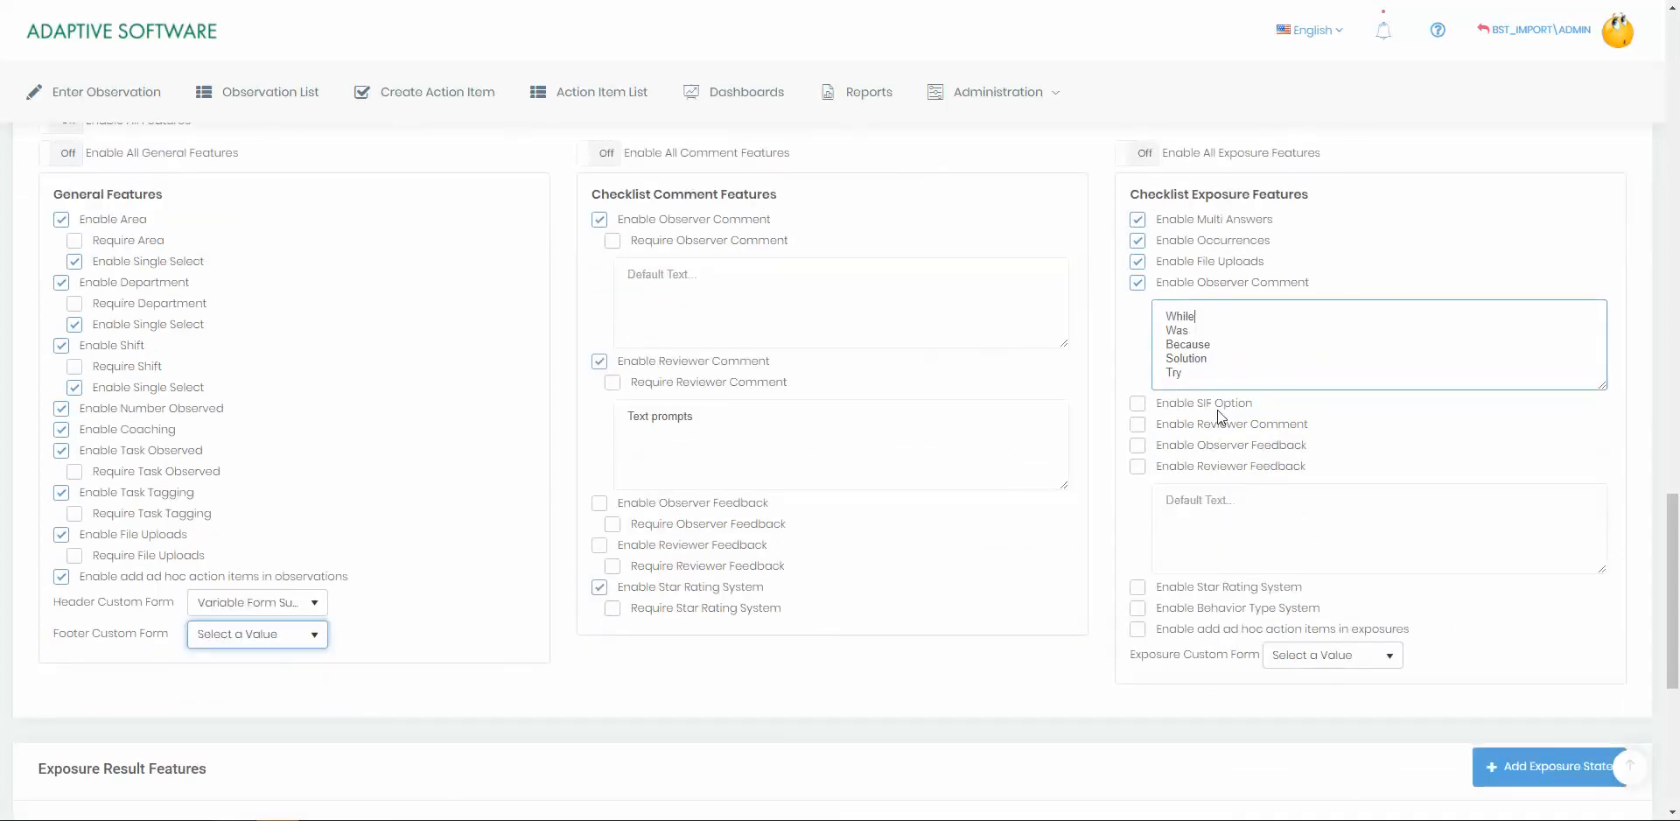
{"action": "left_click", "coordinate": [1176, 407]}
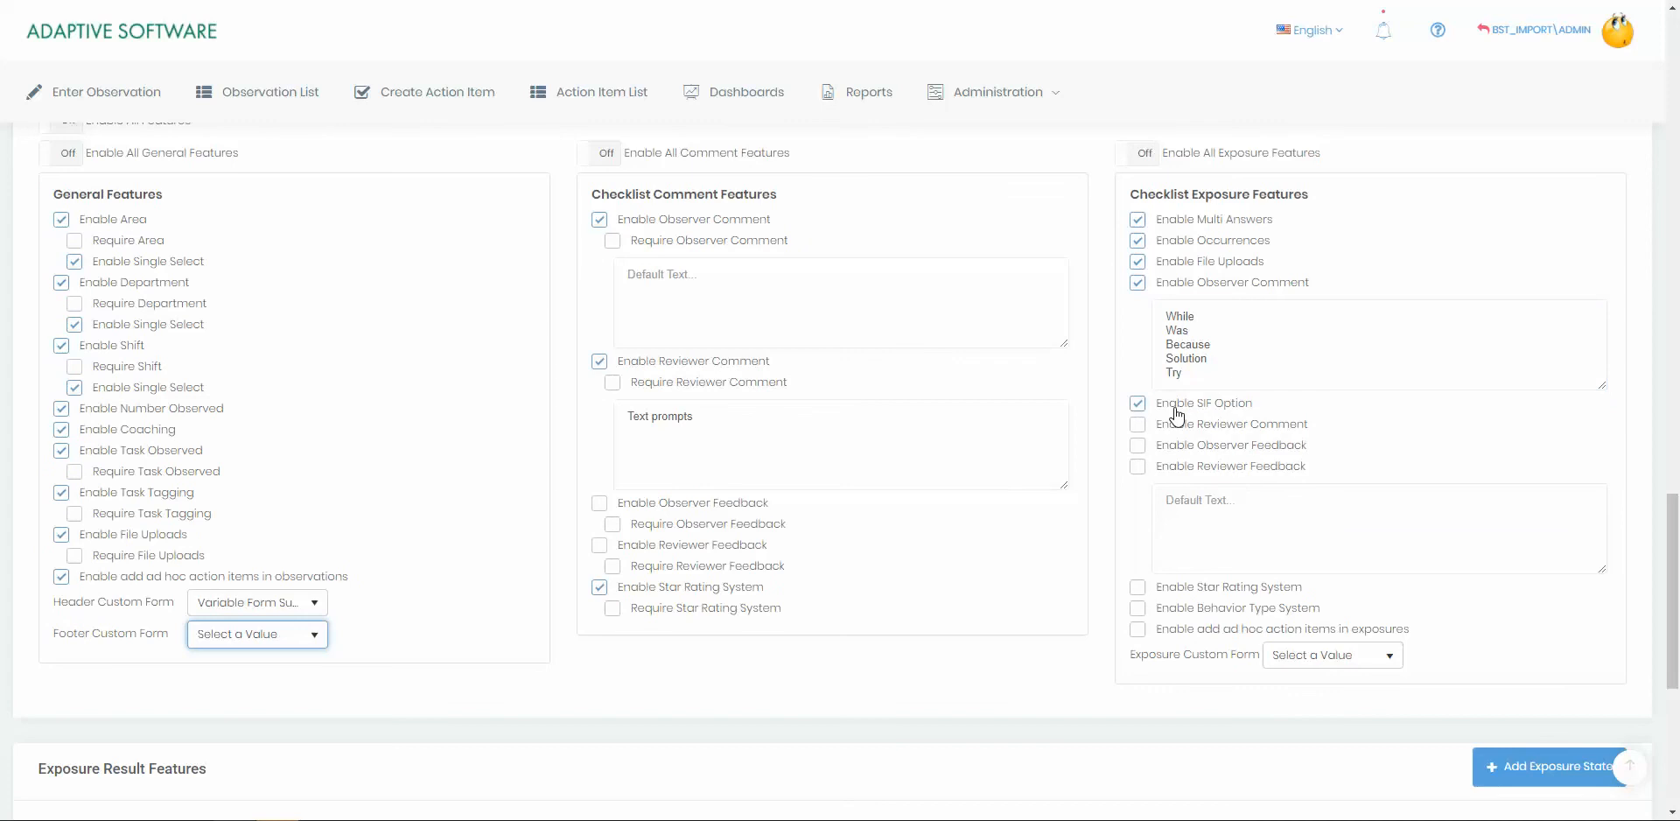
{"action": "left_click", "coordinate": [1177, 417]}
{"action": "left_click", "coordinate": [1176, 413]}
{"action": "left_click", "coordinate": [1204, 411]}
{"action": "left_click", "coordinate": [1177, 424]}
{"action": "left_click", "coordinate": [1223, 430]}
Enable Star Rating System, Behavior Type System and ad hoc action items for exposures, and set the exposure custom form to Flag Form Suncor.
{"action": "scroll", "coordinate": [1269, 515], "scroll_direction": "down", "scroll_amount": 1}
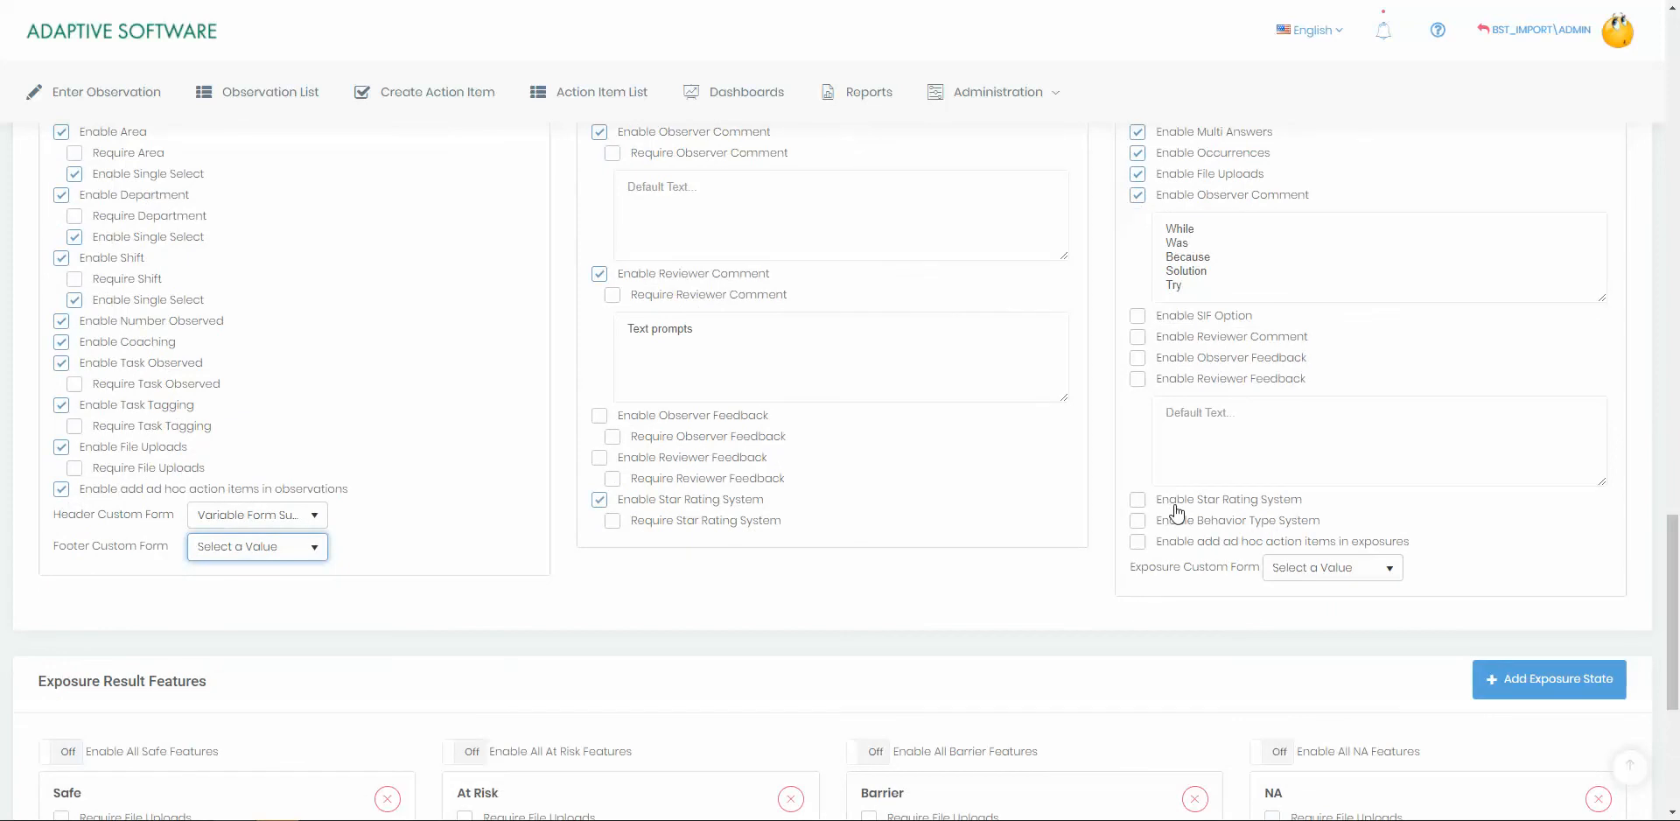
{"action": "left_click", "coordinate": [1241, 508]}
{"action": "scroll", "coordinate": [1243, 514], "scroll_direction": "up", "scroll_amount": 2}
{"action": "scroll", "coordinate": [1242, 514], "scroll_direction": "down", "scroll_amount": 1}
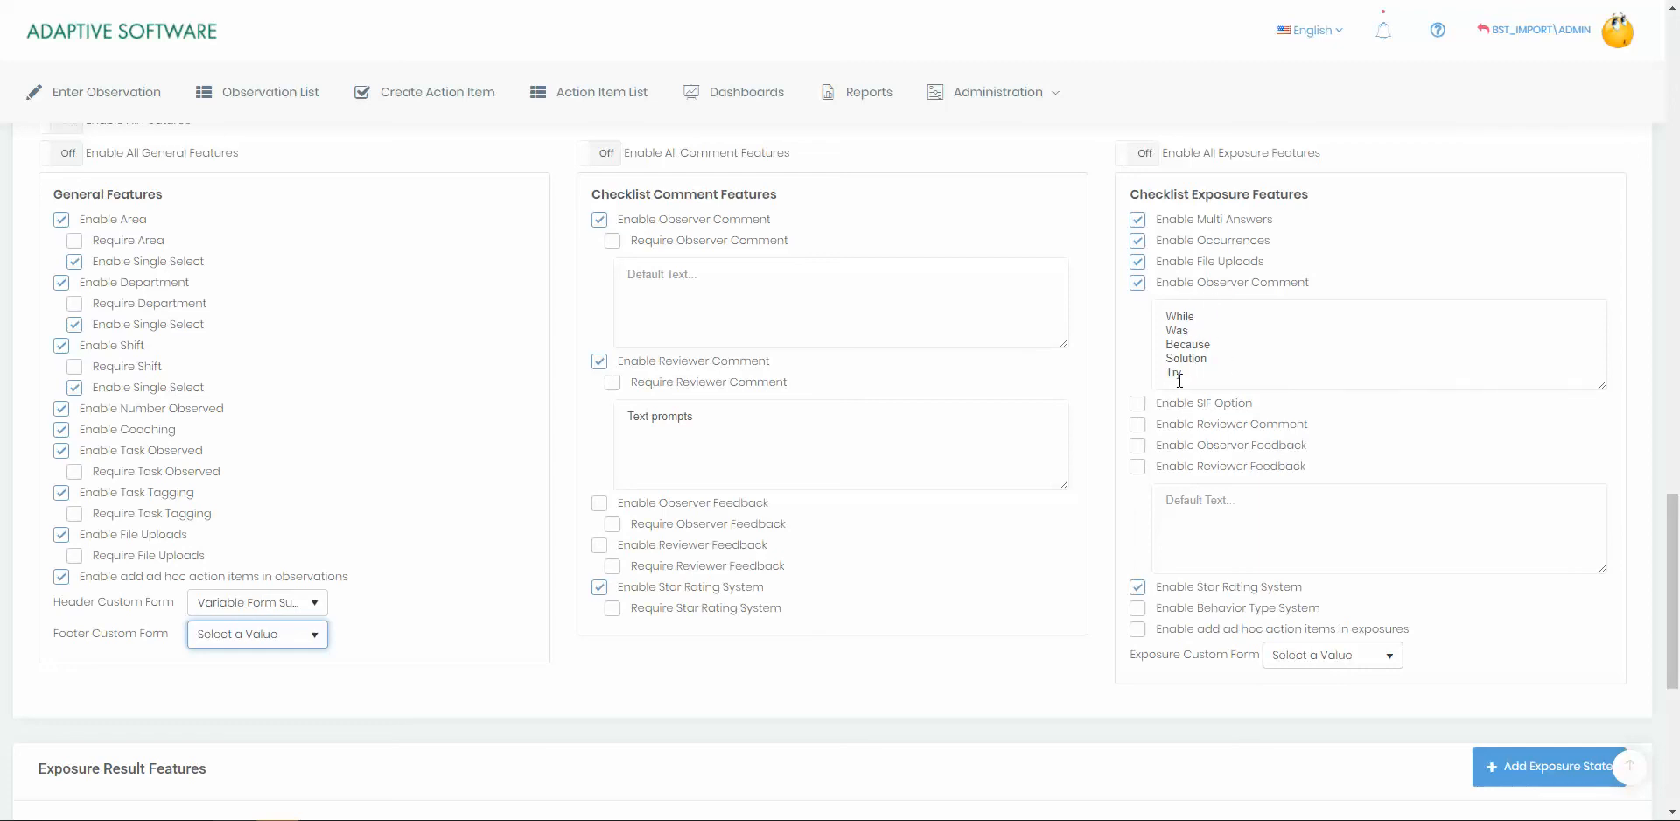
{"action": "left_click", "coordinate": [1203, 610]}
{"action": "left_click", "coordinate": [1241, 637]}
{"action": "left_click", "coordinate": [1290, 663]}
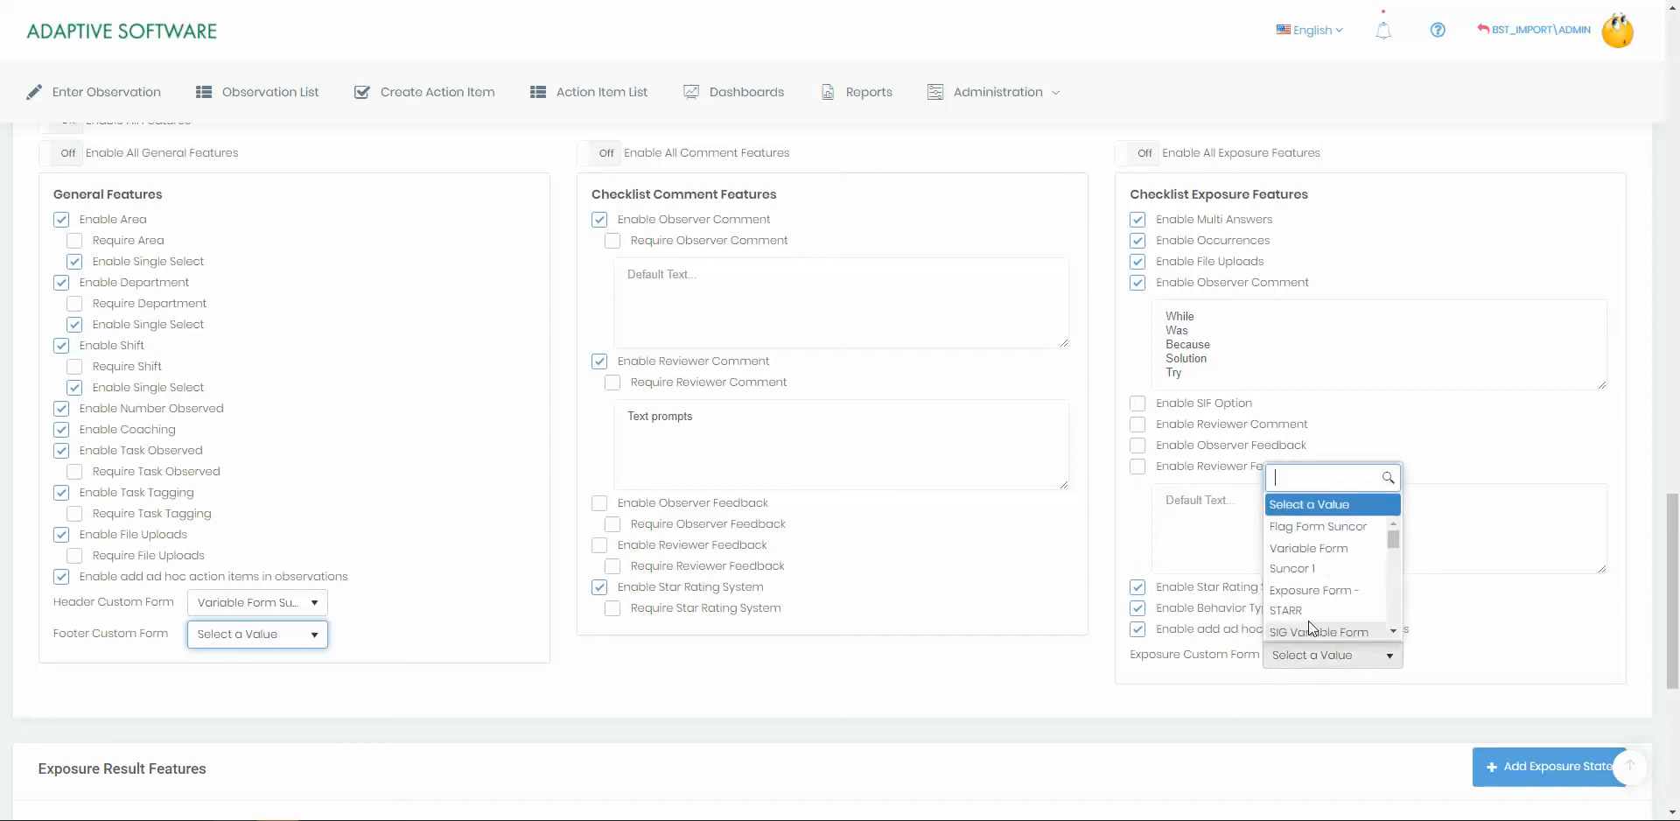
{"action": "left_click", "coordinate": [1319, 577]}
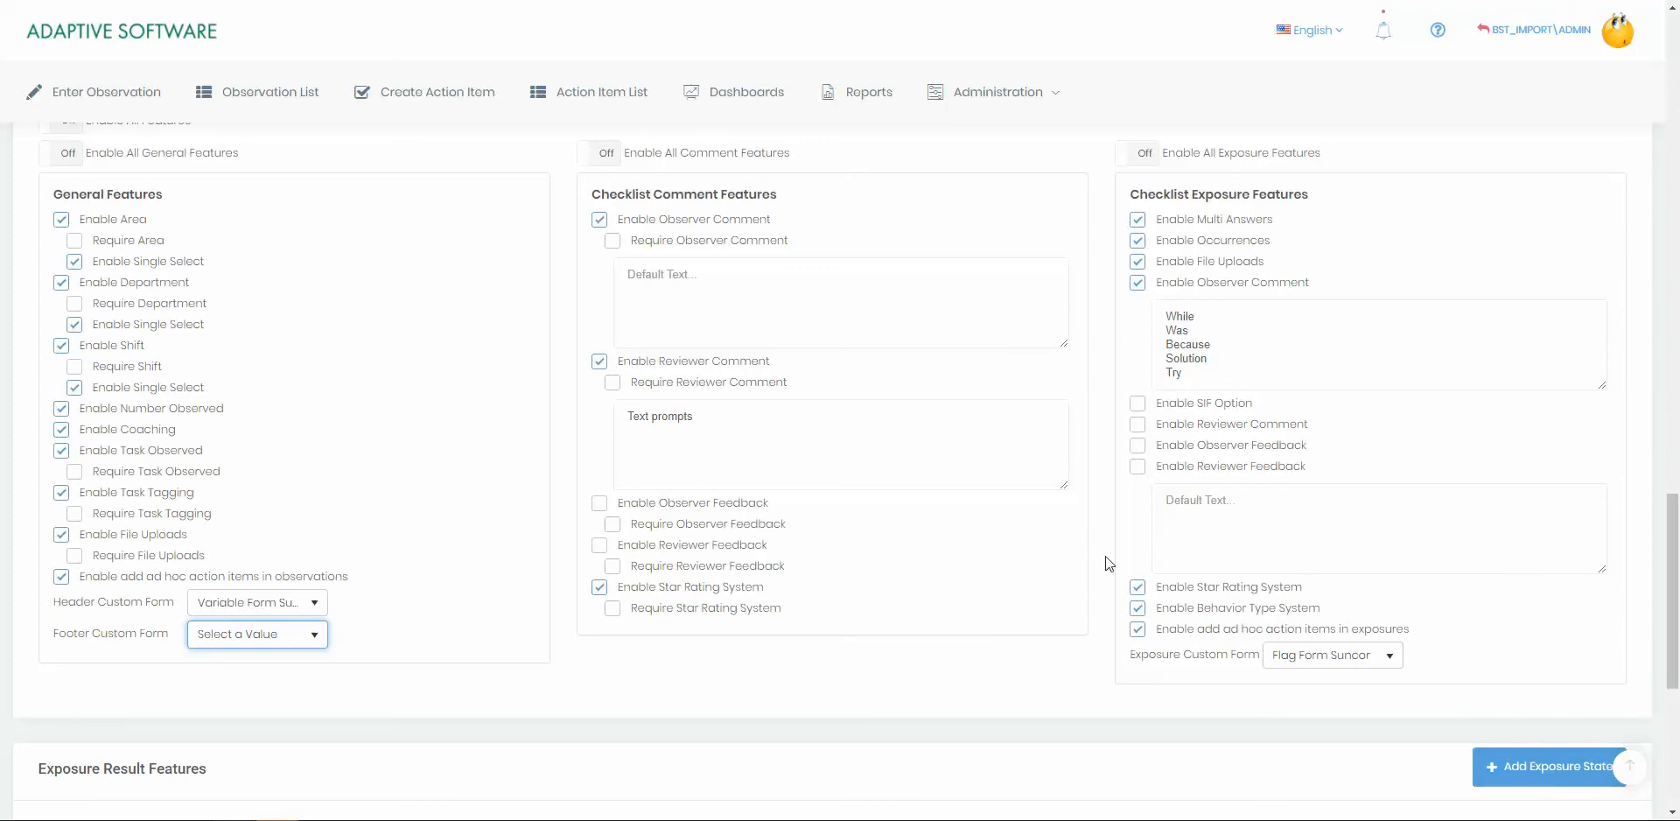
Delete the NA state from the exposure result features, and cancel a deletion of the Barrier state.
{"action": "scroll", "coordinate": [1106, 563], "scroll_direction": "down", "scroll_amount": 2}
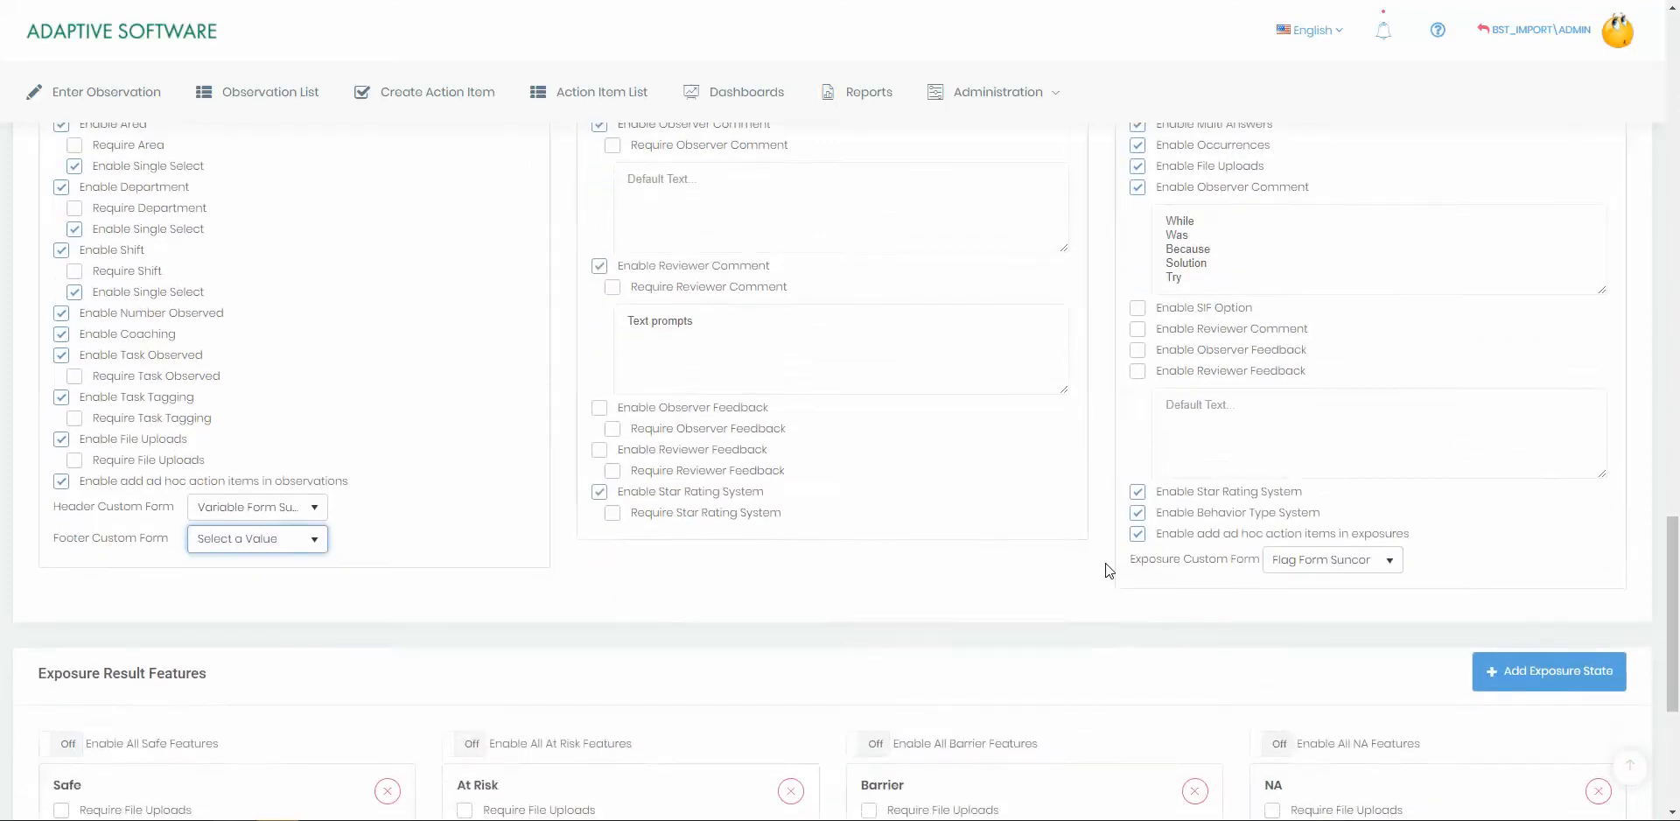
{"action": "scroll", "coordinate": [1105, 564], "scroll_direction": "down", "scroll_amount": 5}
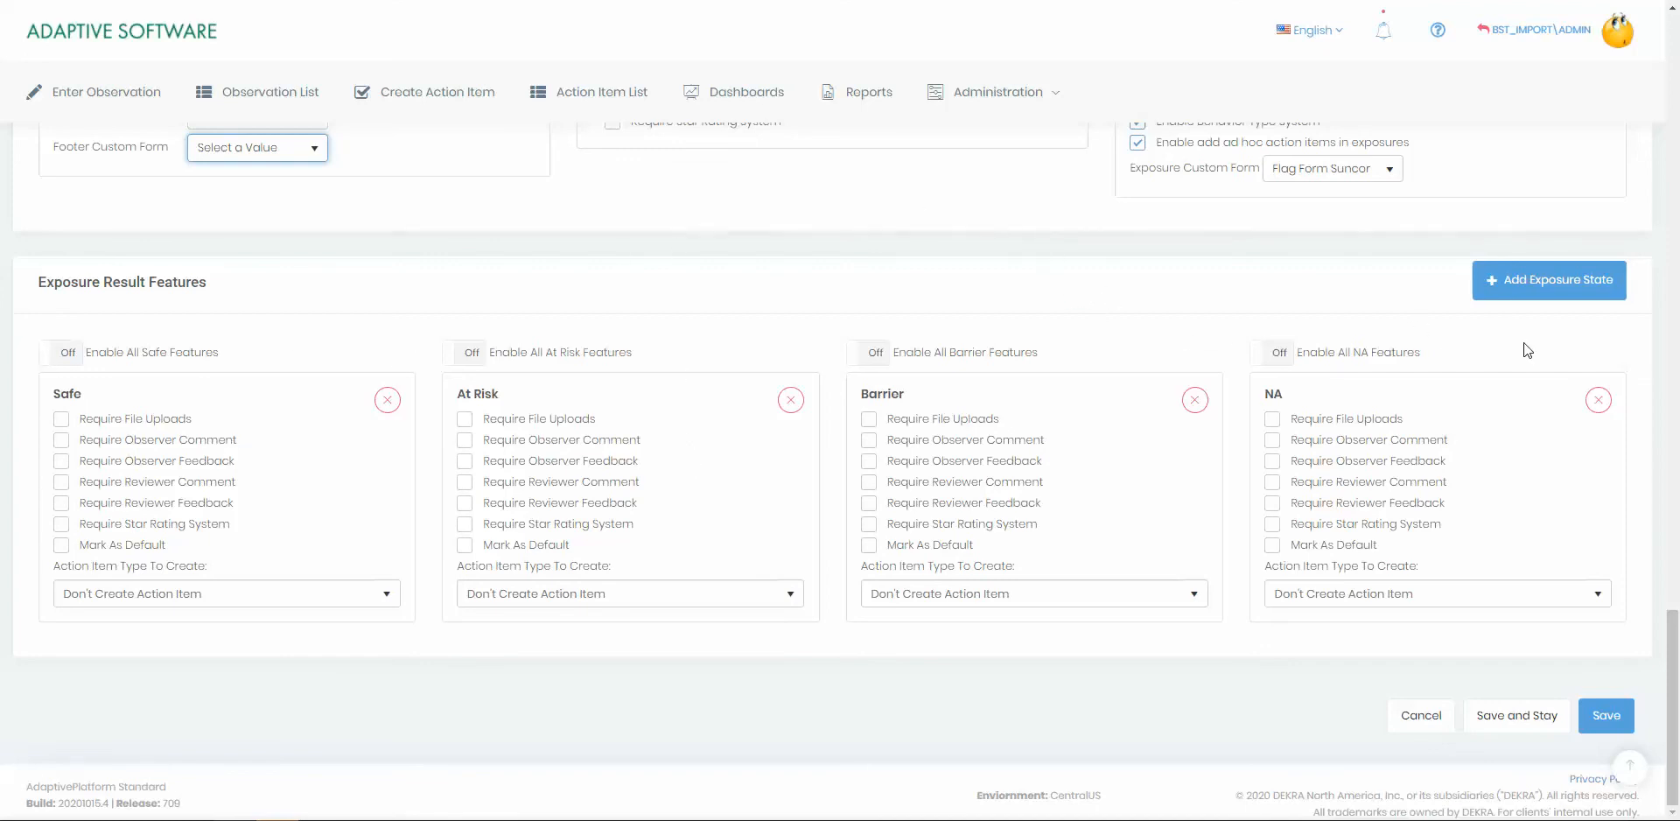
{"action": "left_click", "coordinate": [1600, 403]}
{"action": "left_click", "coordinate": [873, 498]}
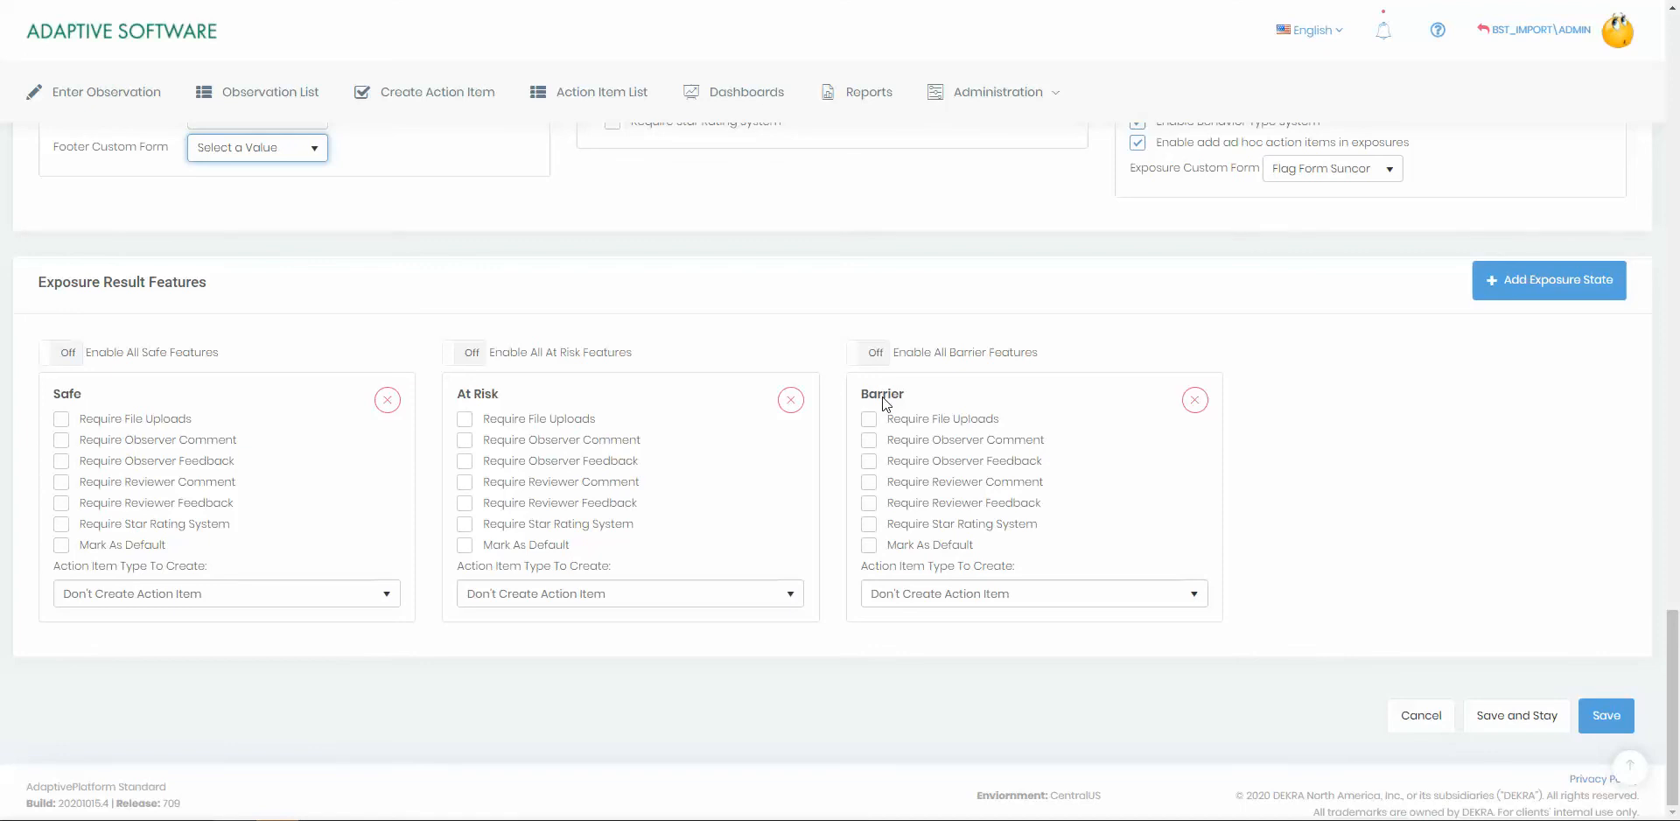
{"action": "left_click", "coordinate": [1196, 400]}
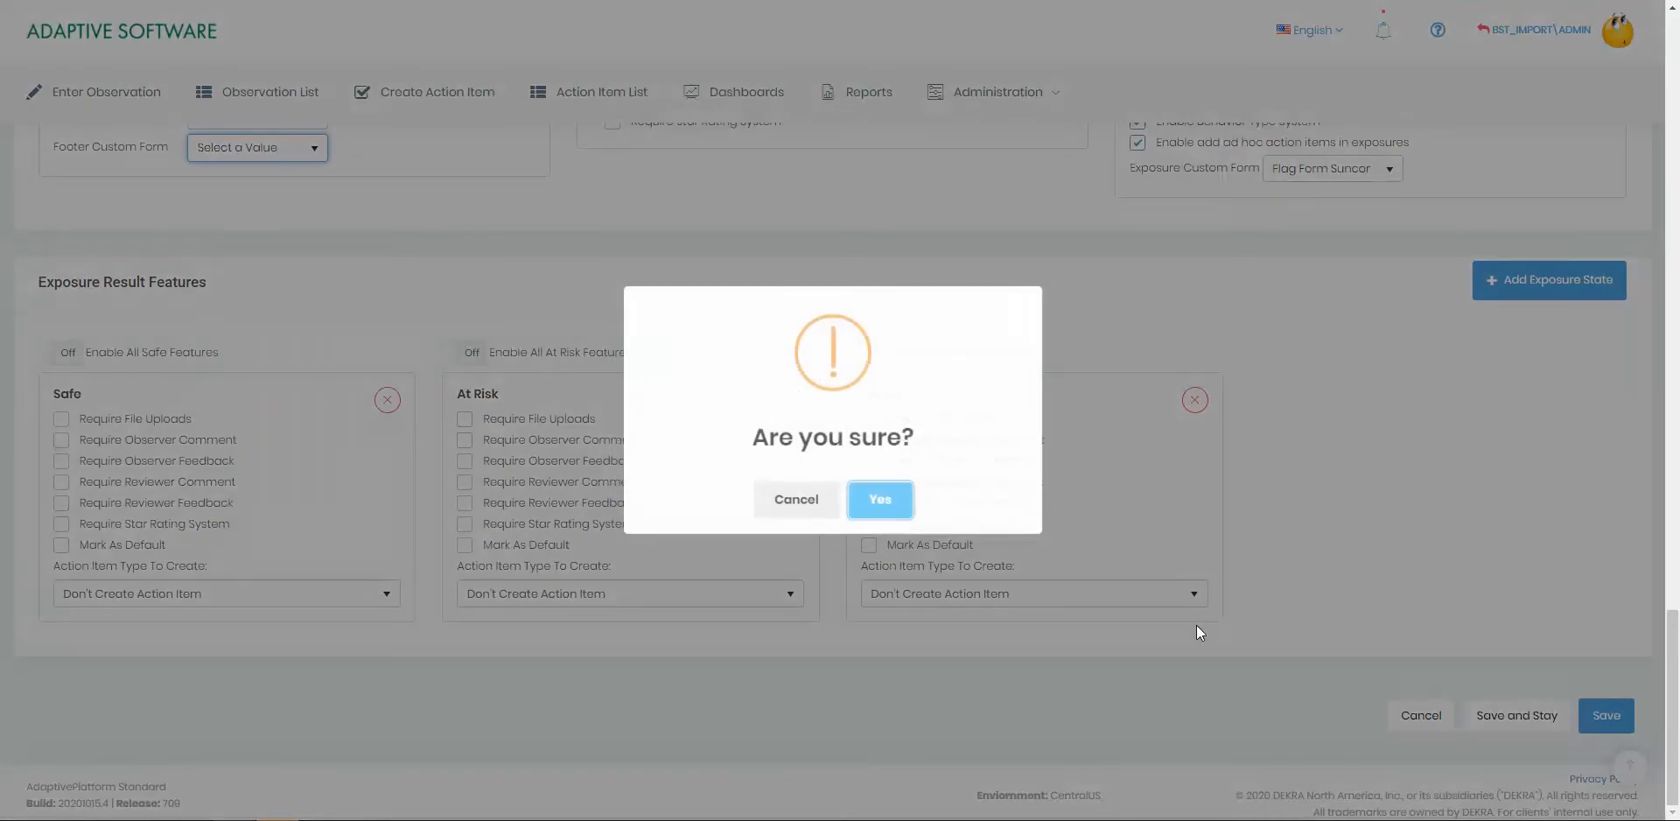
{"action": "left_click", "coordinate": [816, 509]}
Require an observer comment for the Barrier state and set its action item type to Barrier to Safe Performance (Version 0).
{"action": "left_click", "coordinate": [1008, 440]}
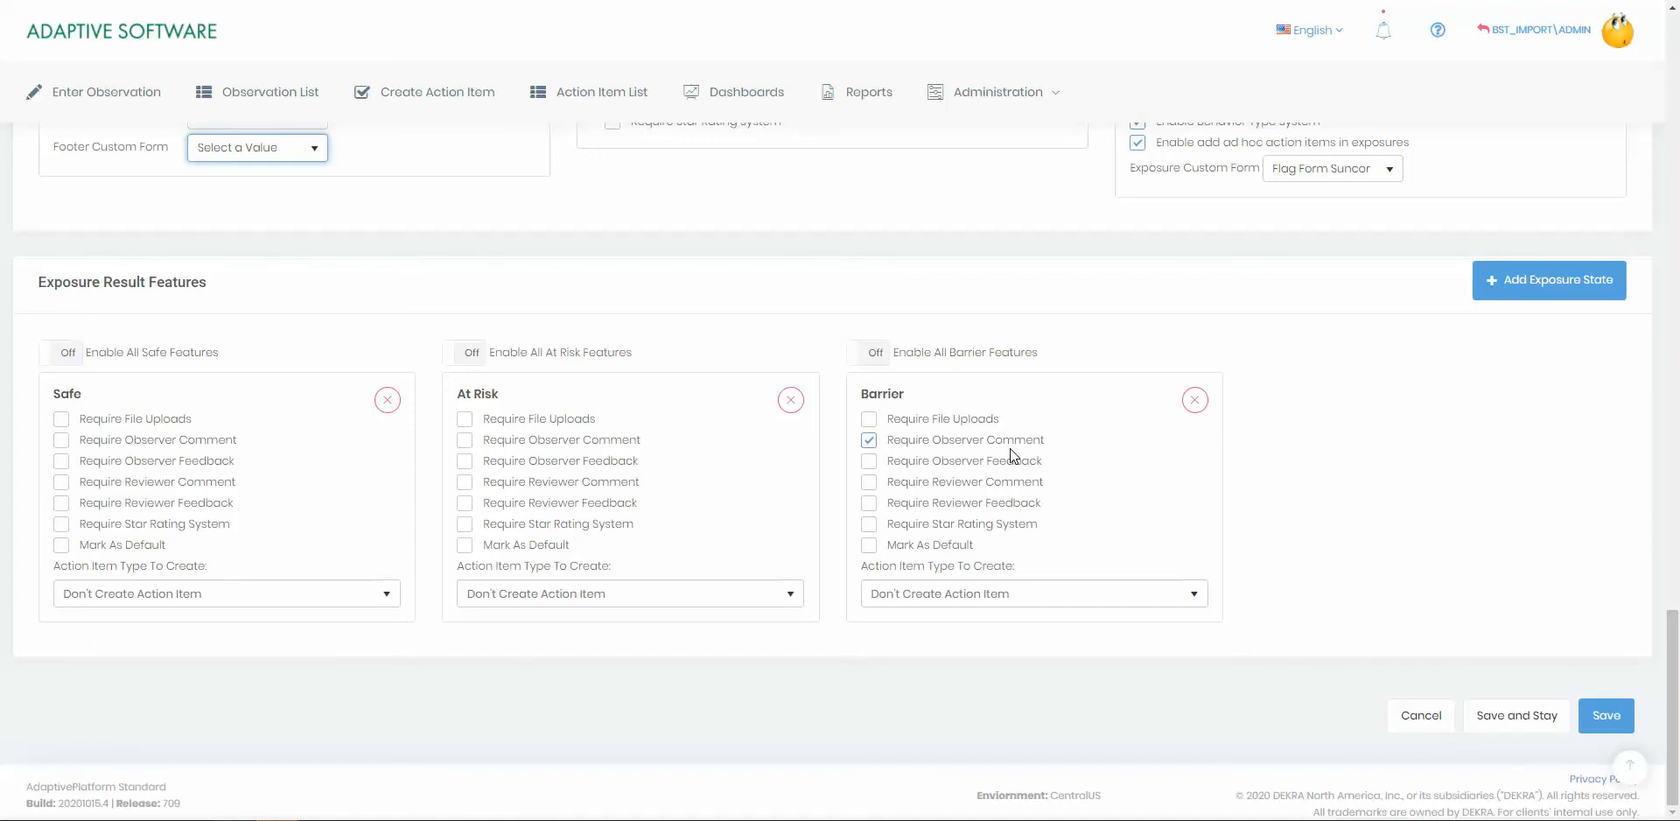
{"action": "left_click", "coordinate": [933, 596]}
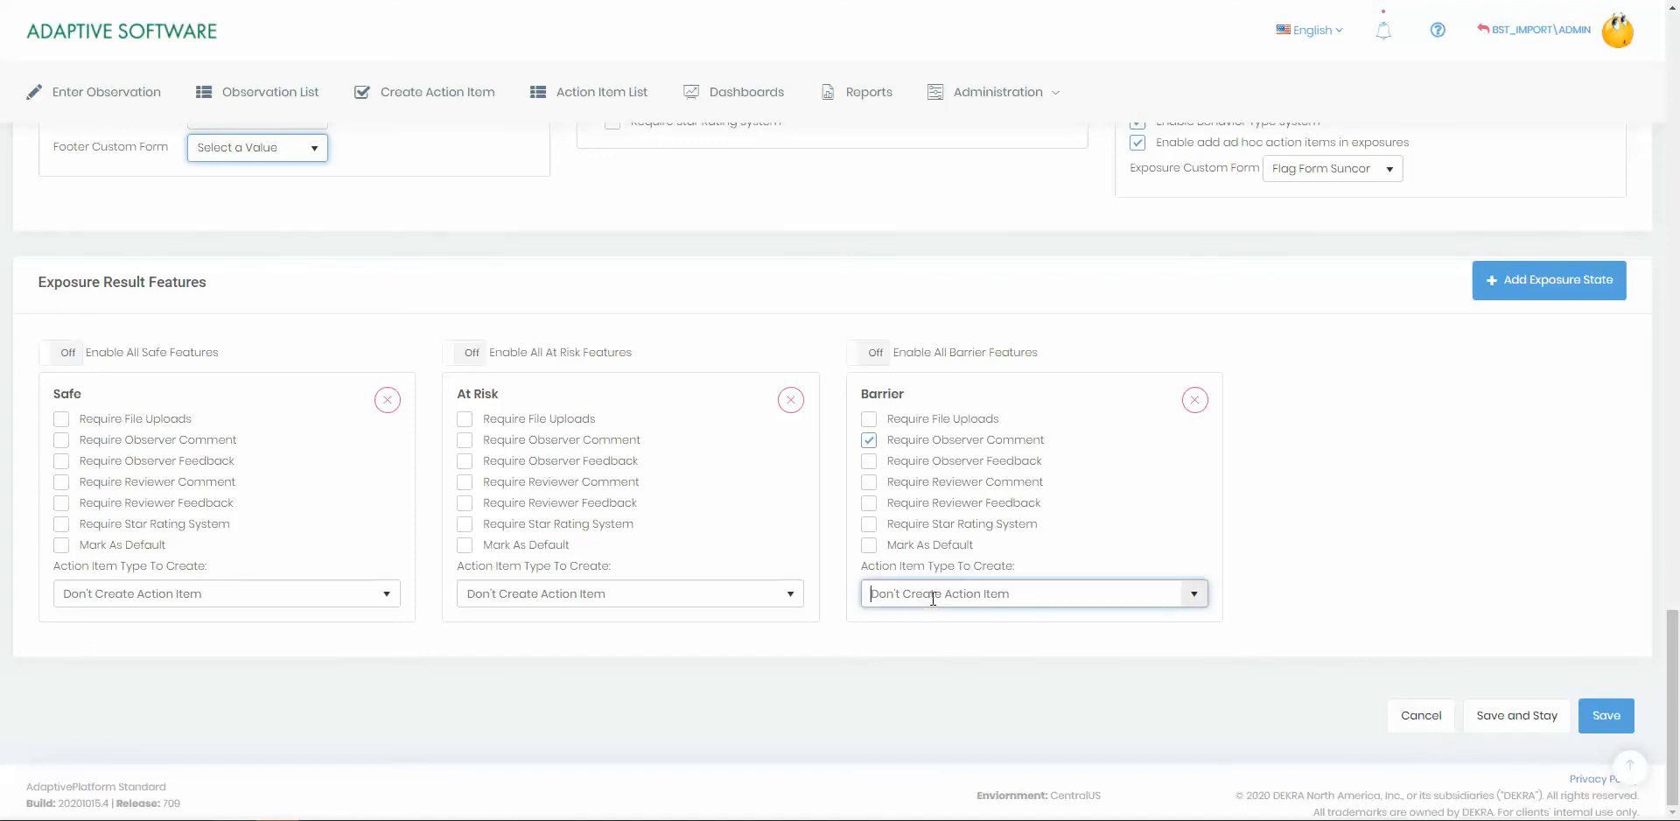
{"action": "left_click", "coordinate": [1193, 594]}
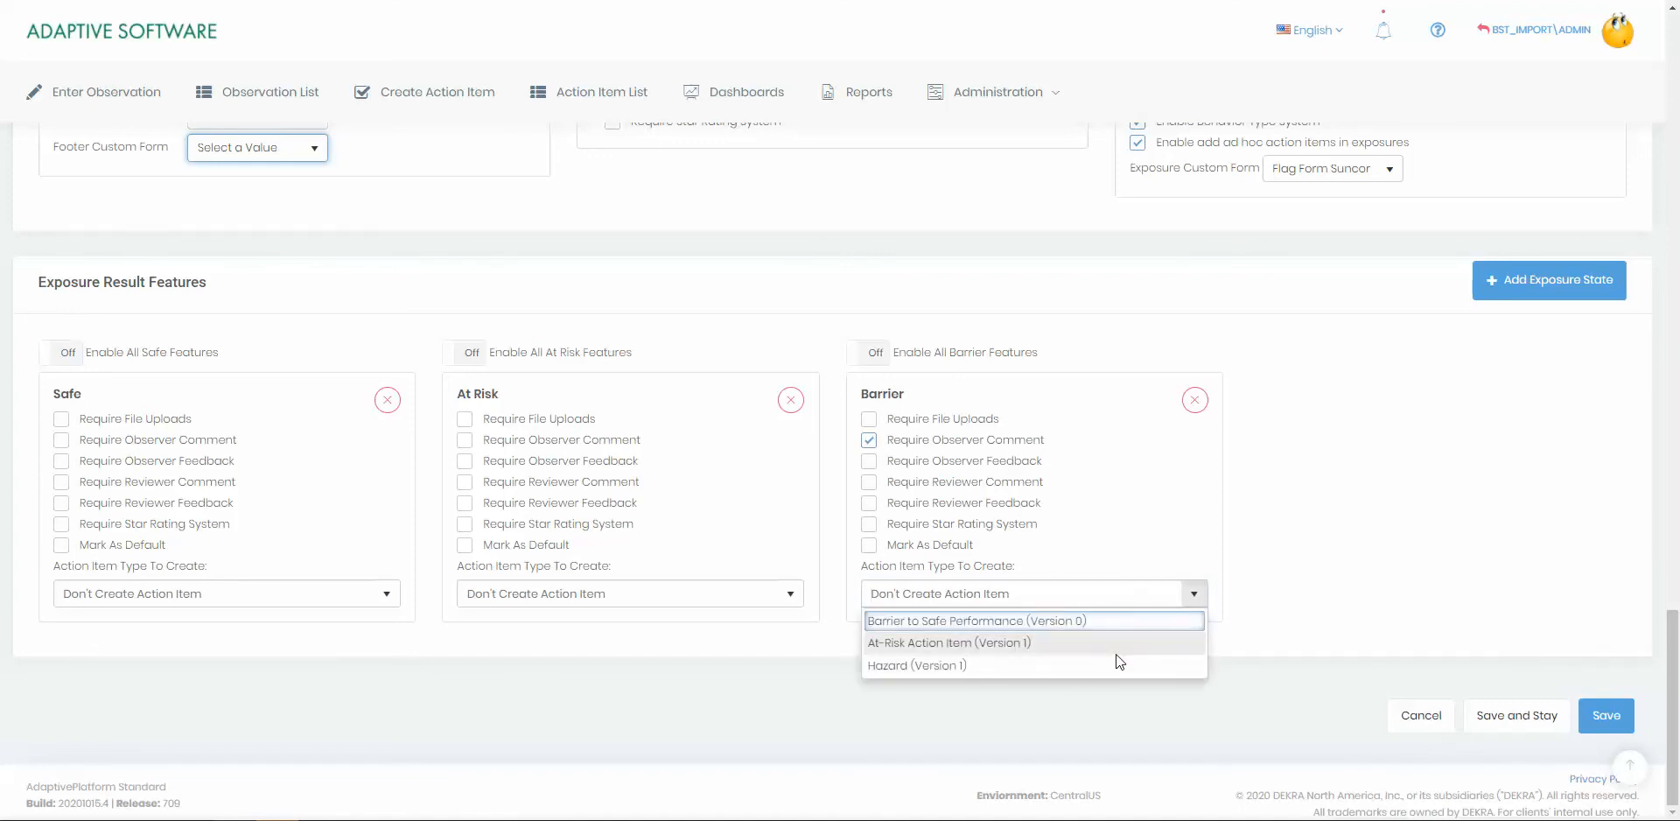
{"action": "left_click", "coordinate": [1094, 621]}
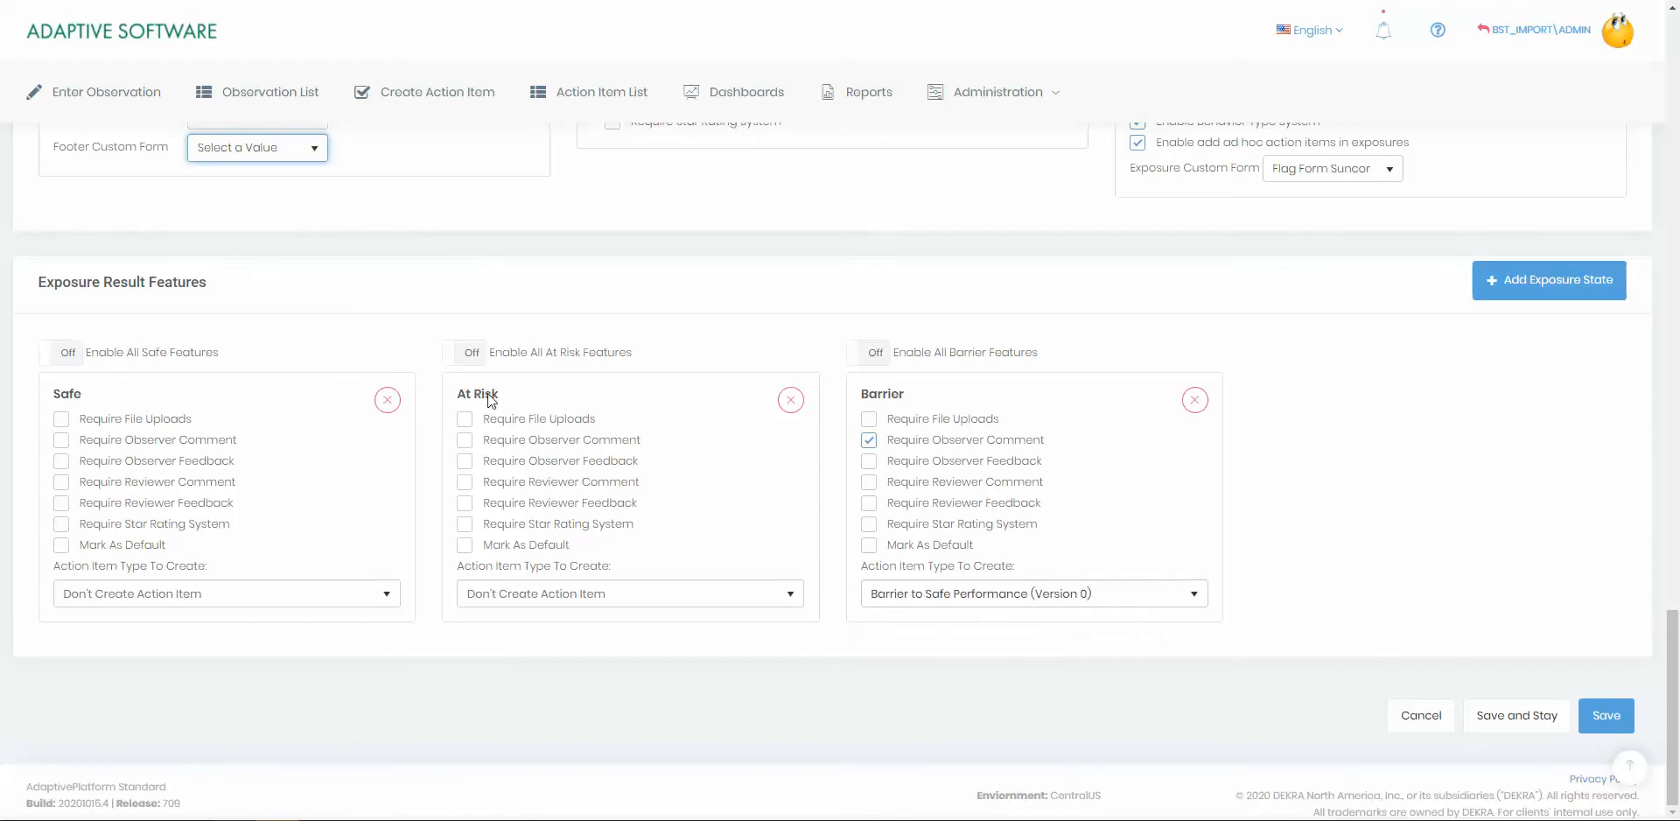
Require an observer comment for the At Risk state and set its action item type to At-Risk Action Item (Version 1).
{"action": "left_click", "coordinate": [527, 437]}
{"action": "left_click", "coordinate": [662, 593]}
{"action": "left_click", "coordinate": [792, 596]}
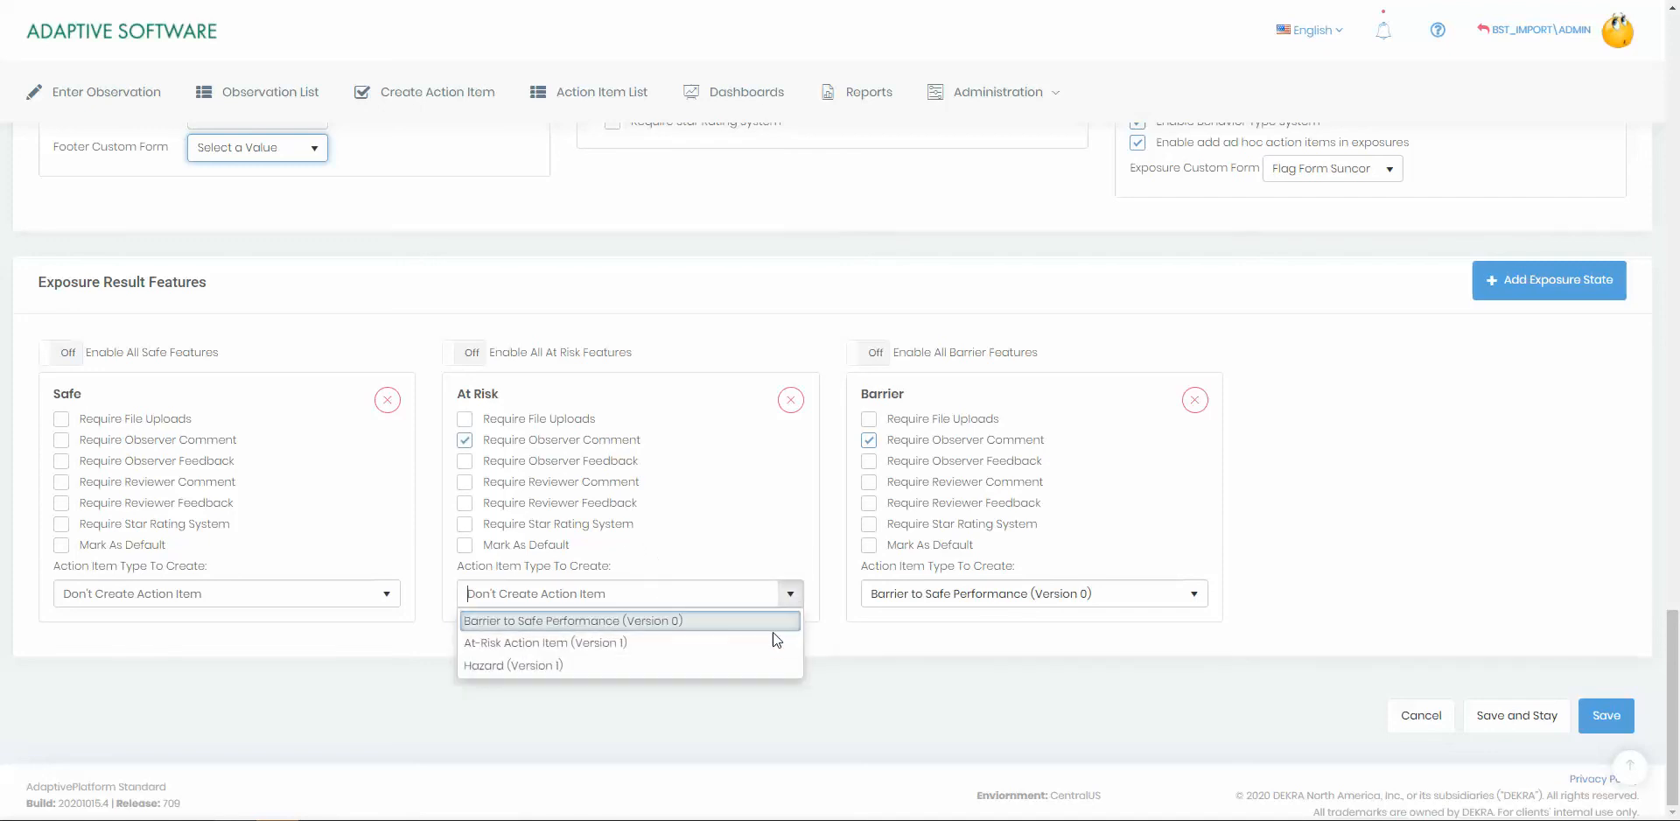
{"action": "left_click", "coordinate": [771, 641]}
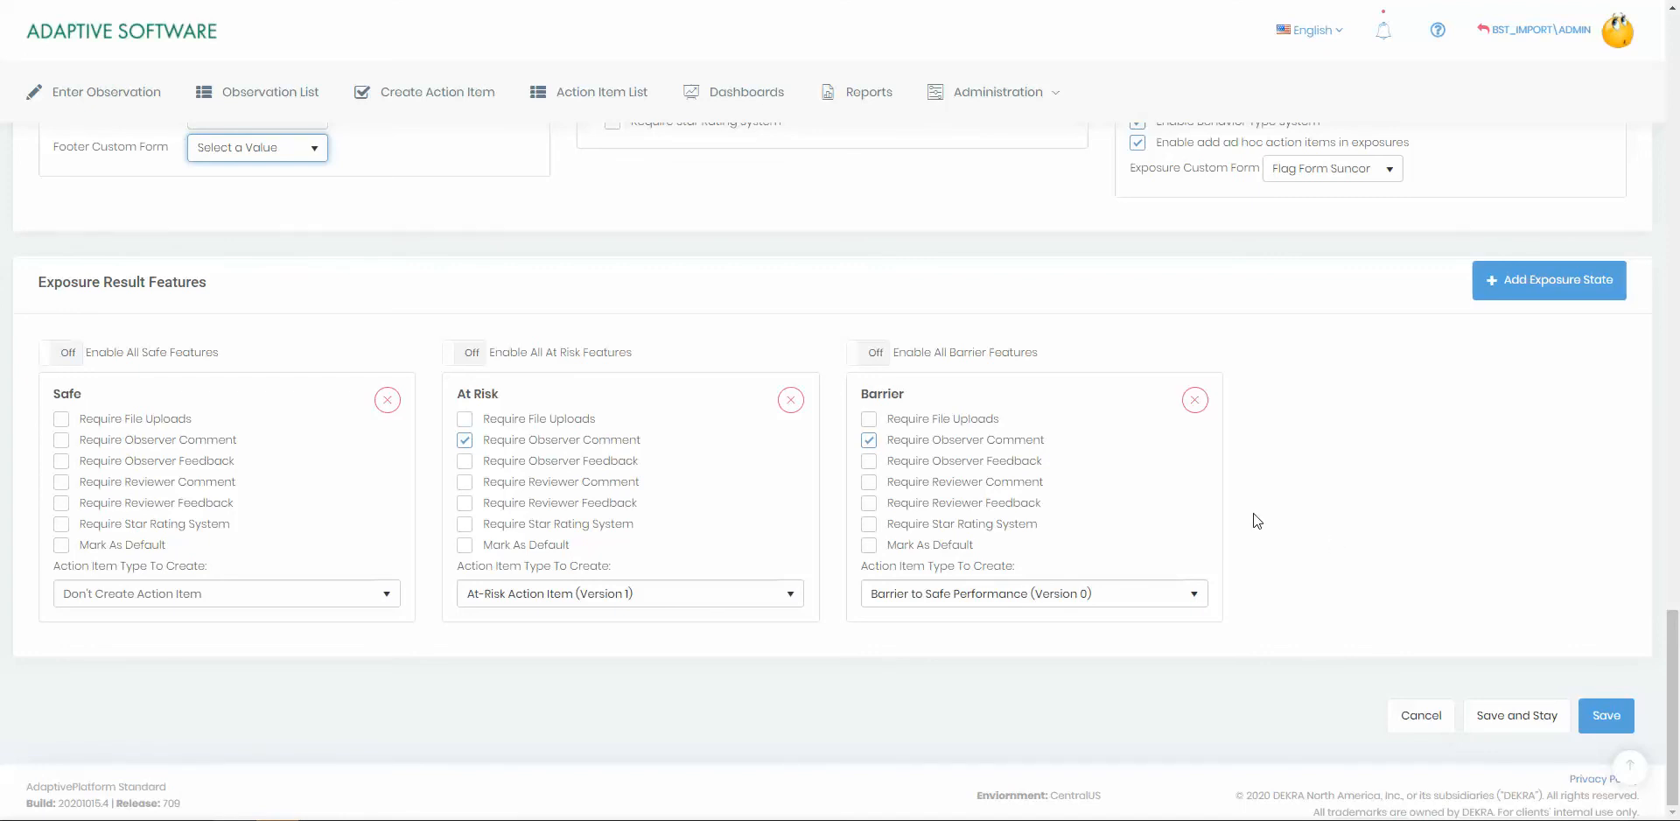
{"action": "scroll", "coordinate": [1162, 569], "scroll_direction": "up", "scroll_amount": 4}
{"action": "scroll", "coordinate": [774, 572], "scroll_direction": "up", "scroll_amount": 2}
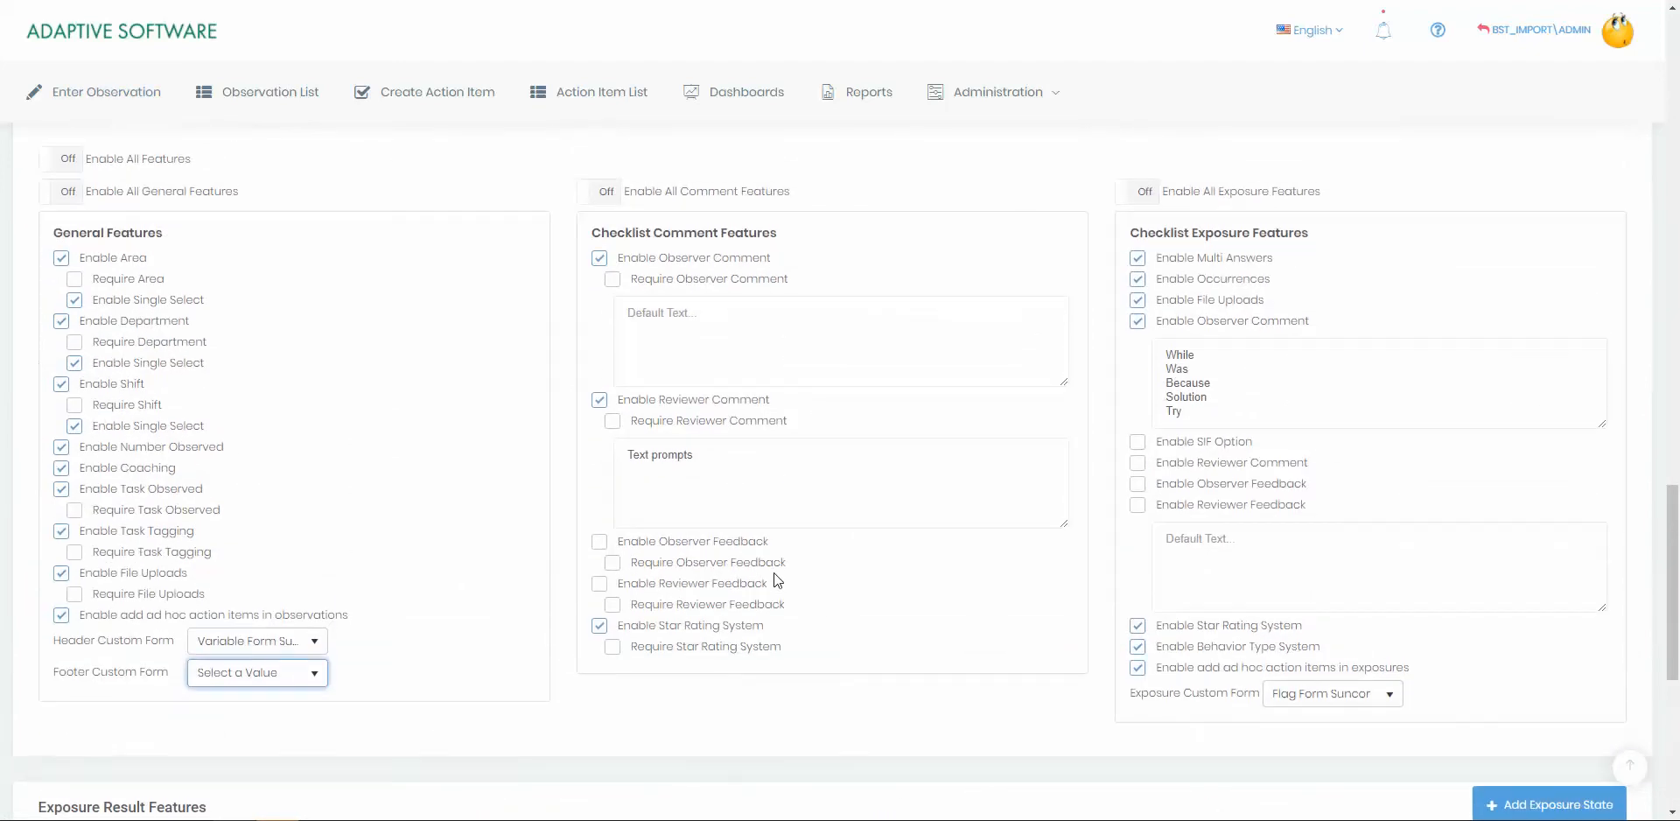
{"action": "scroll", "coordinate": [840, 675], "scroll_direction": "down", "scroll_amount": 6}
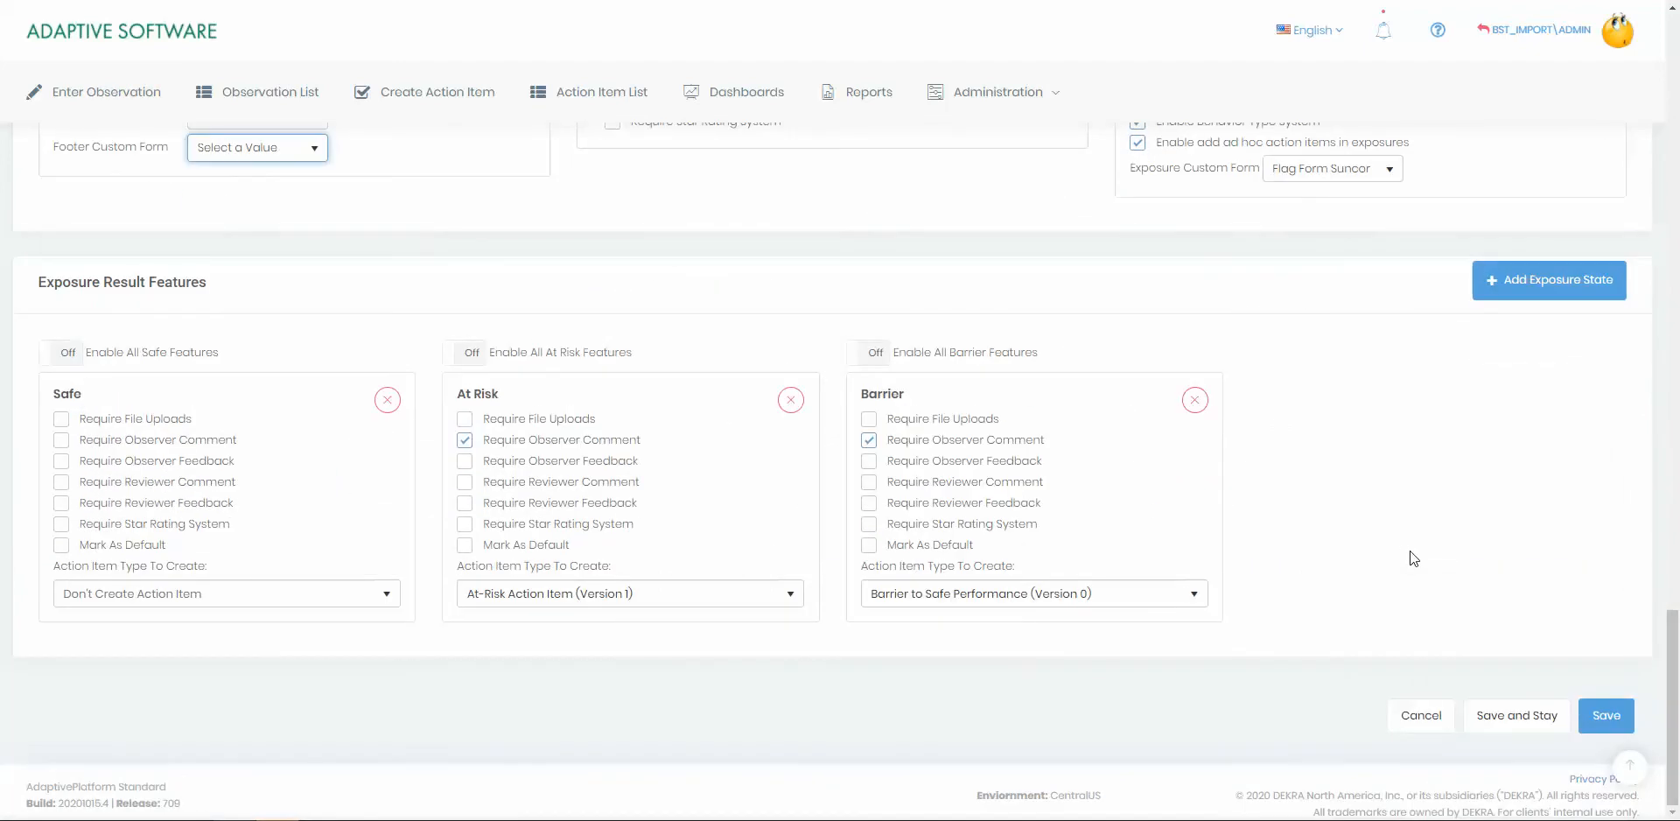